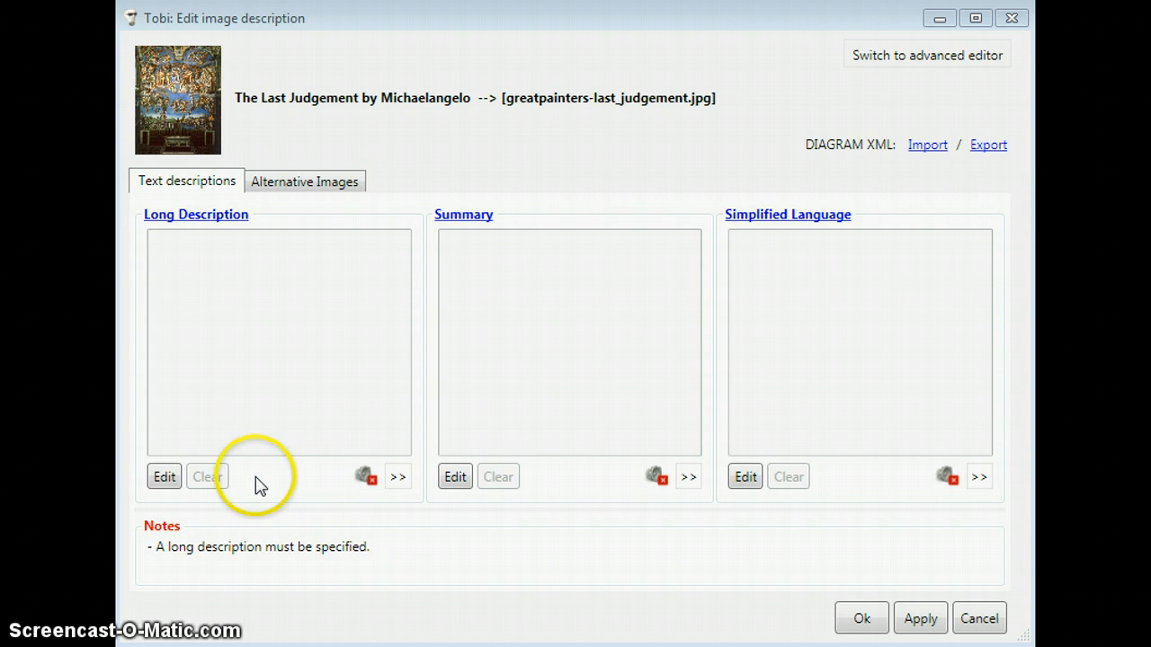
Step: Enter "This is a long description." as the long description of The Last Judgement image
left_click(164, 476)
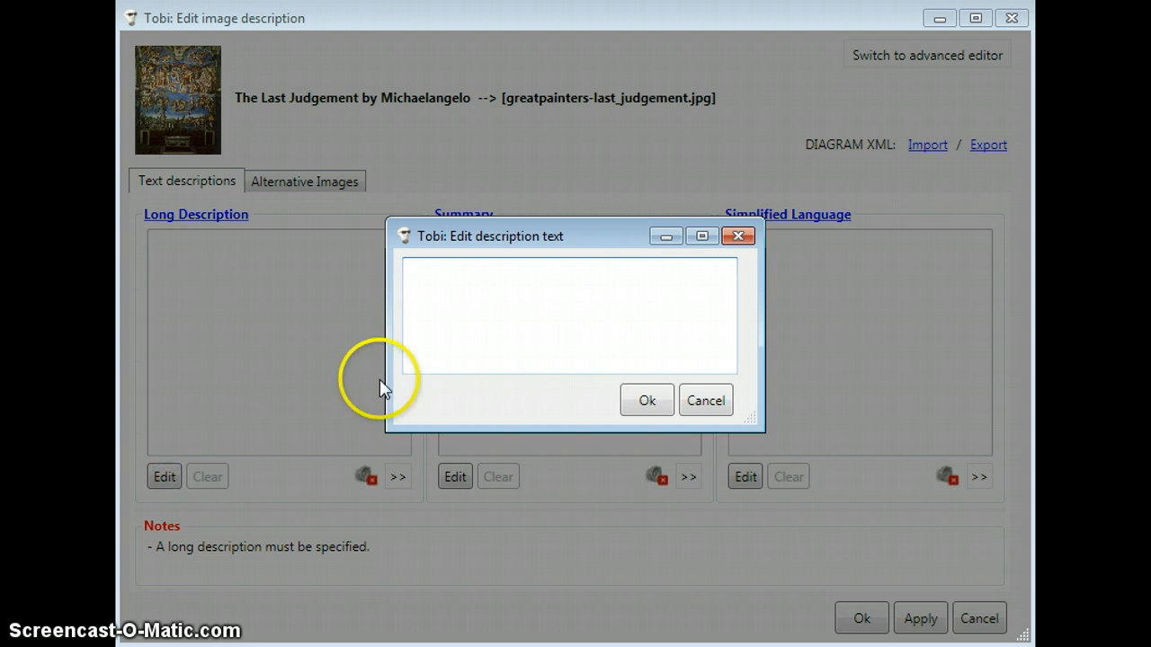
left_click(605, 311)
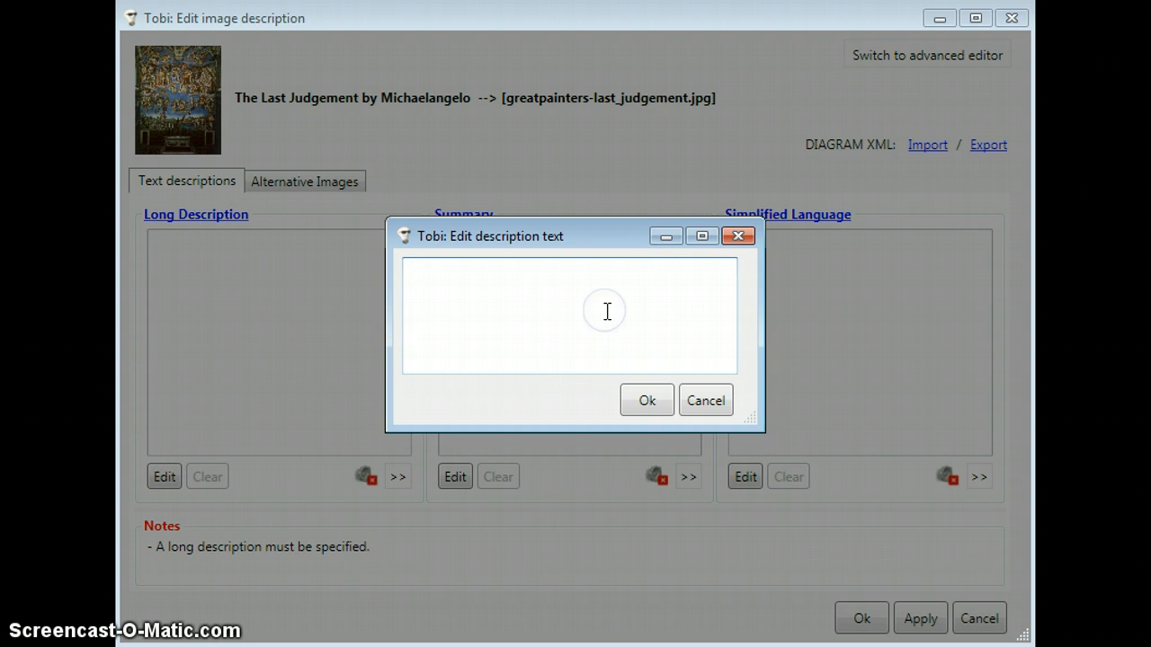
type("This is a long description.")
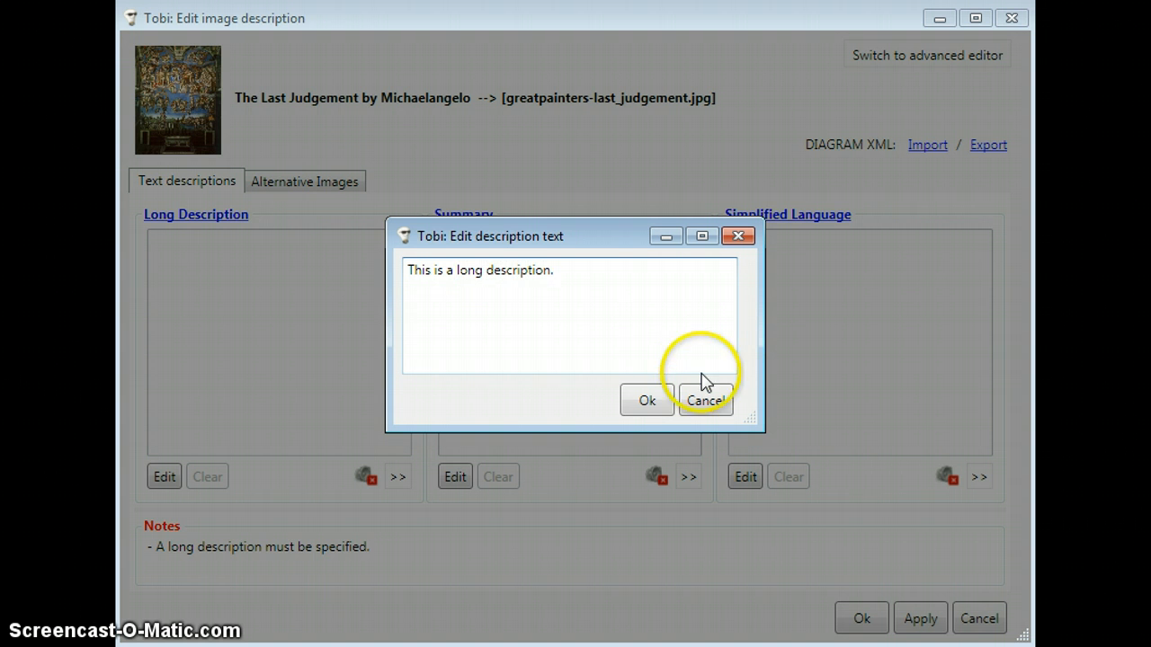
left_click(656, 401)
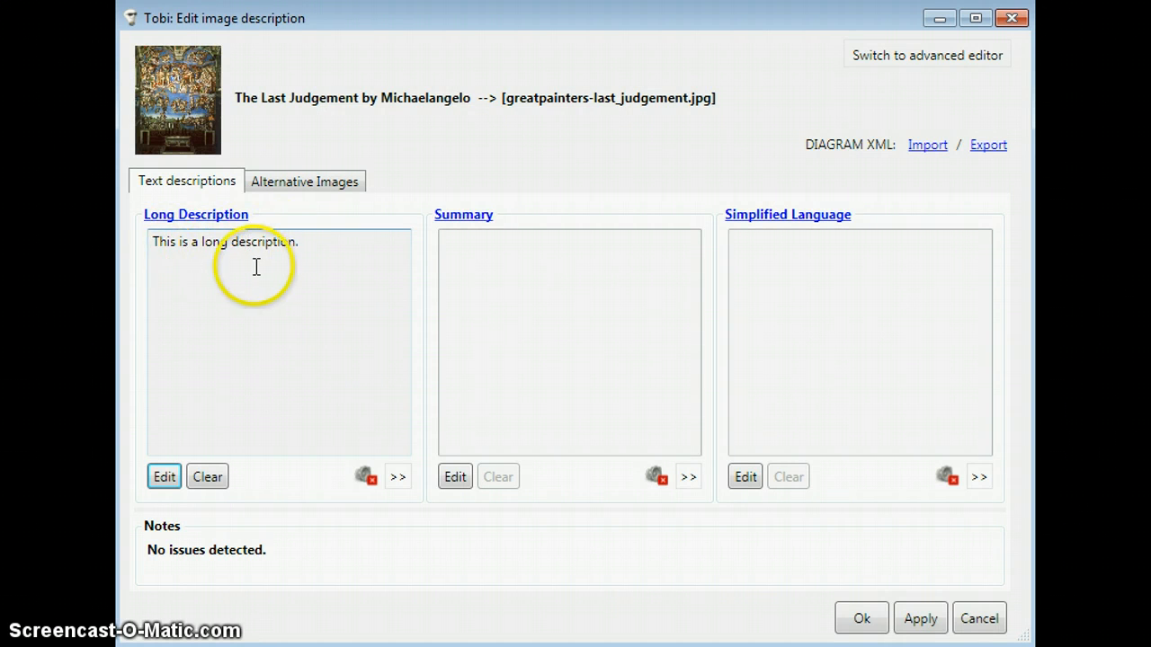
left_click(304, 243)
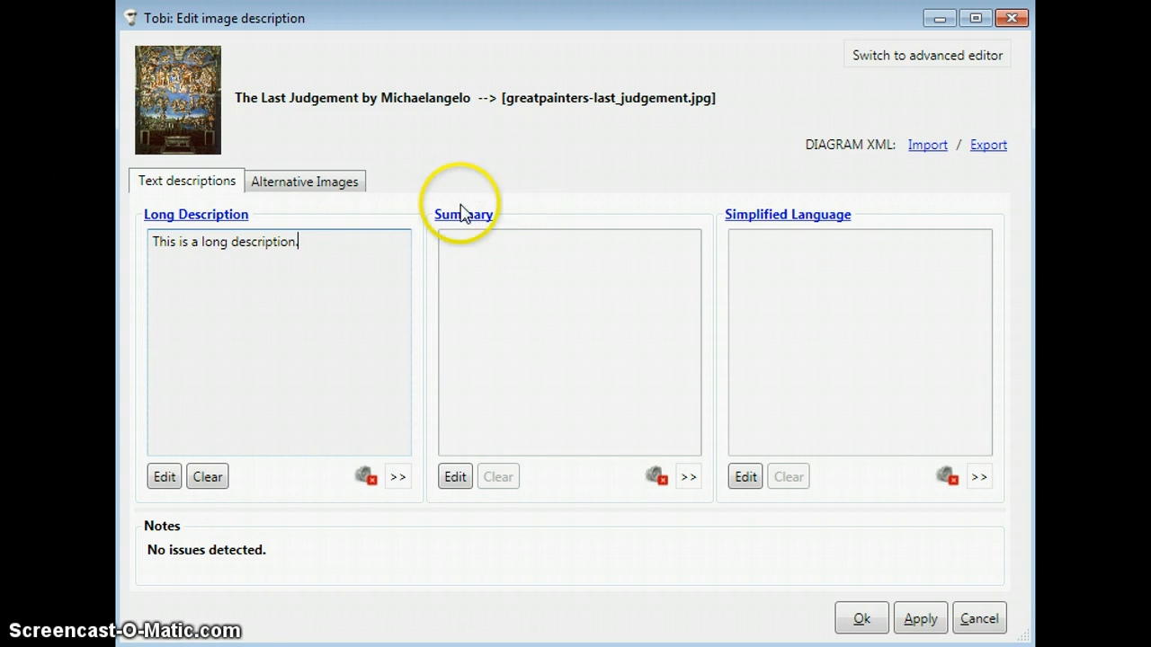
Step: Load Tobi.png from the _TOBI folder as the simplified alternative image
left_click(352, 181)
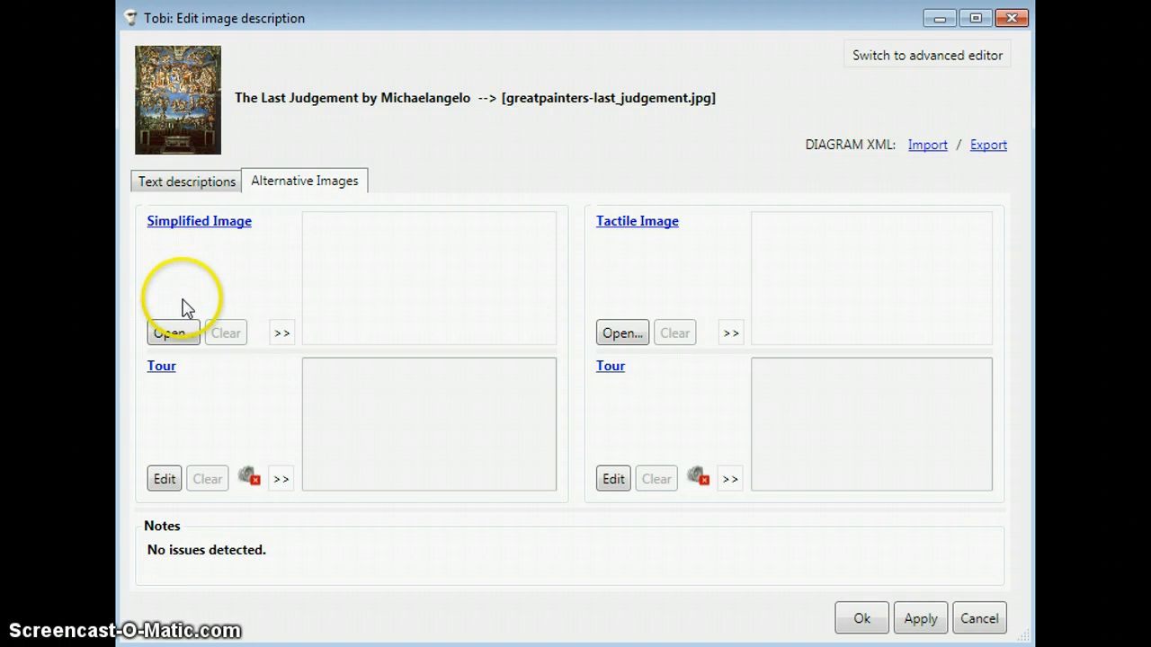
left_click(184, 332)
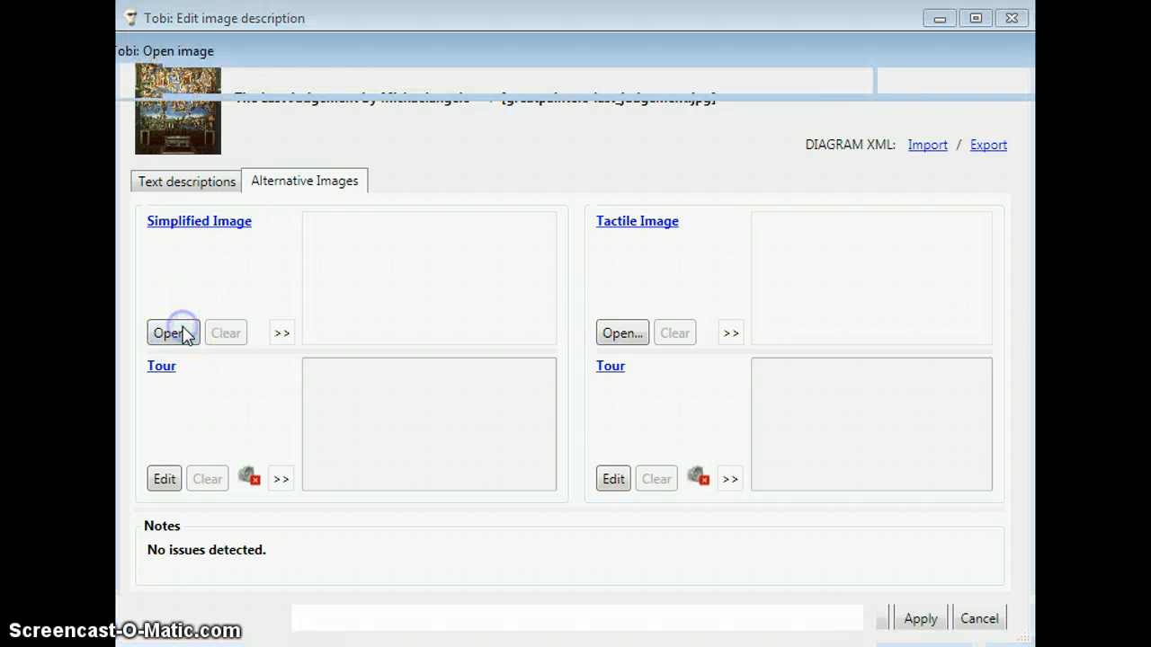
left_click(292, 301)
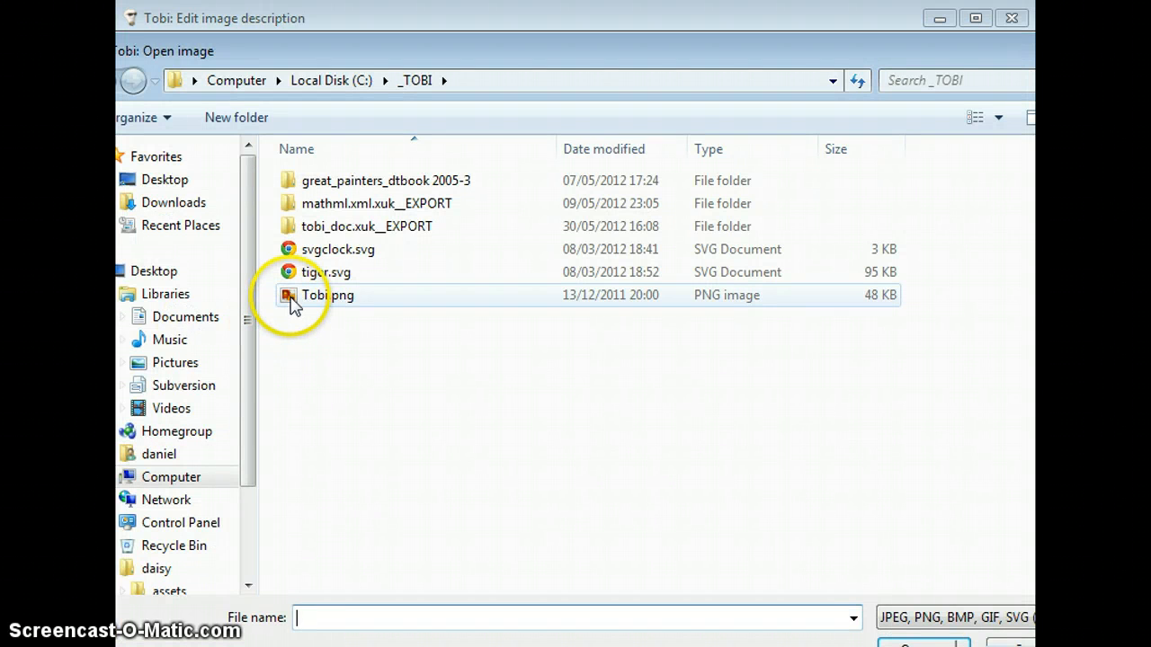
double_click(292, 301)
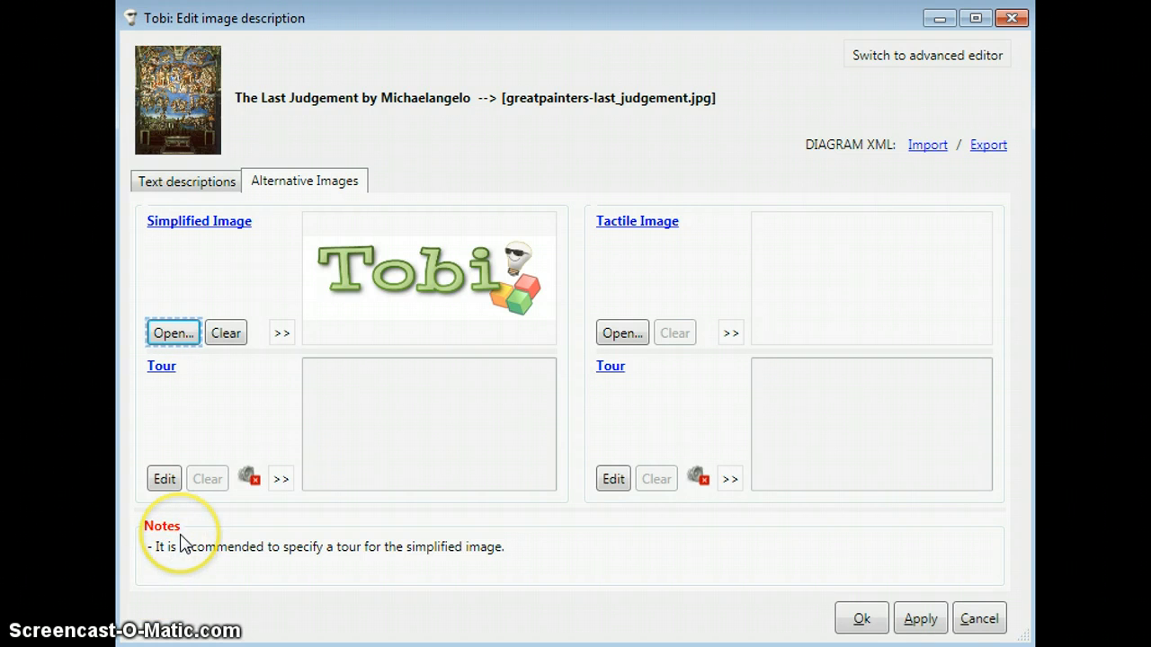
Step: Enter "This is a tour textual description." as the tour text for the simplified image
left_click(170, 484)
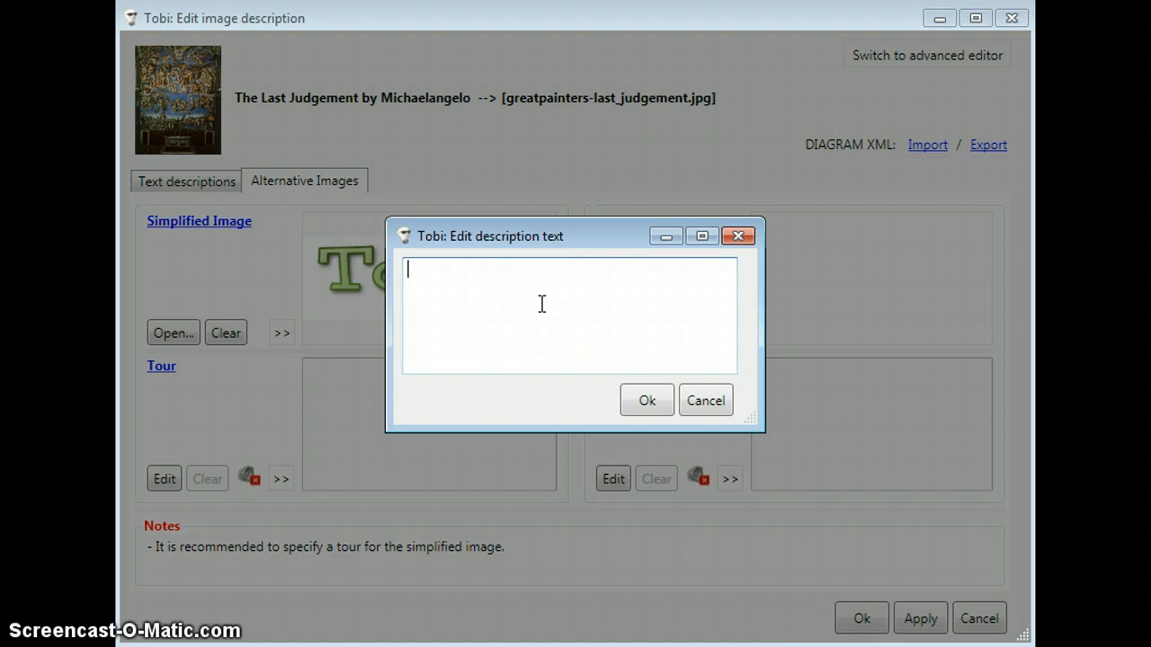
type("This is a tour textual descriptions.")
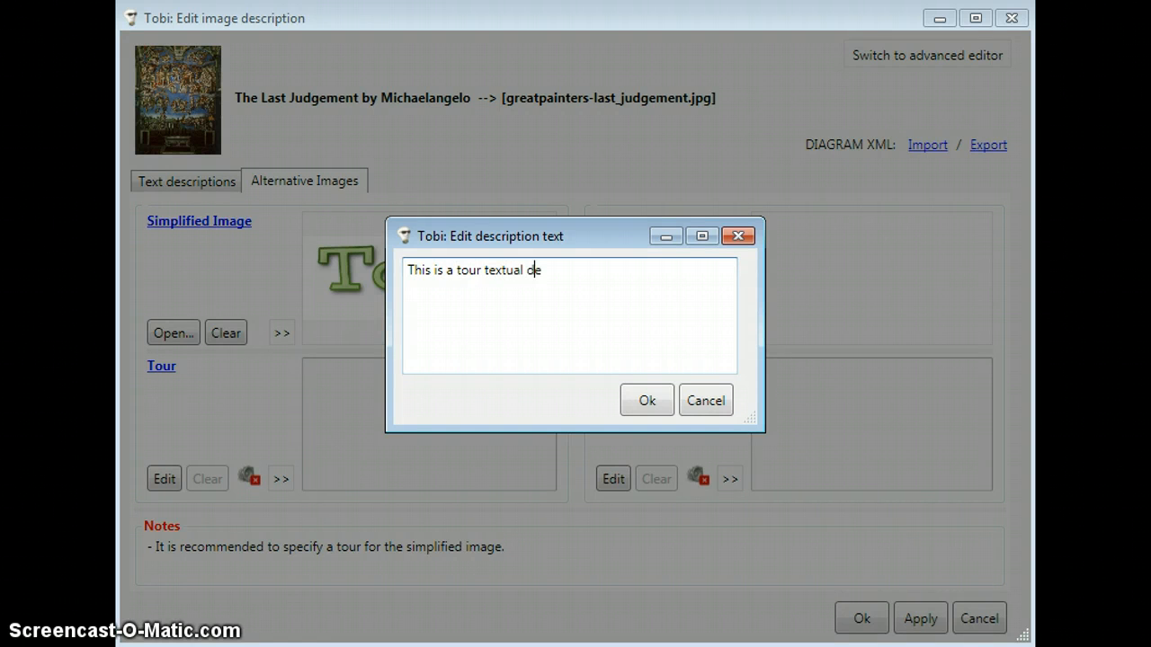
key("BackSpace")
key("BackSpace")
left_click(639, 404)
left_click(410, 424)
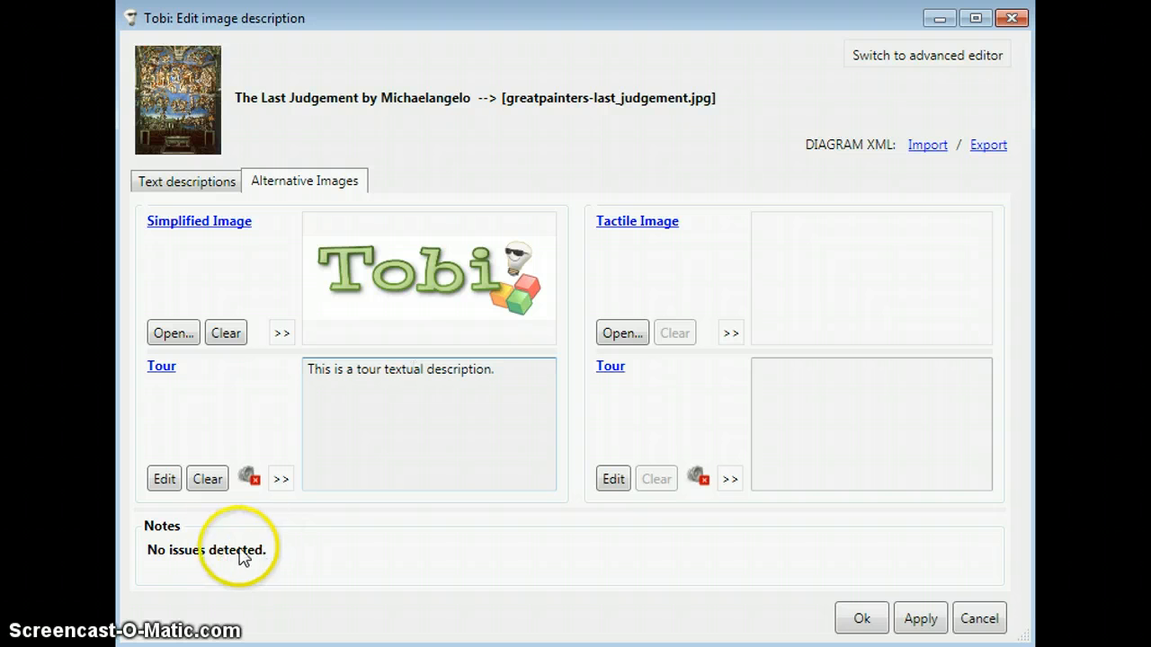
left_click(190, 527)
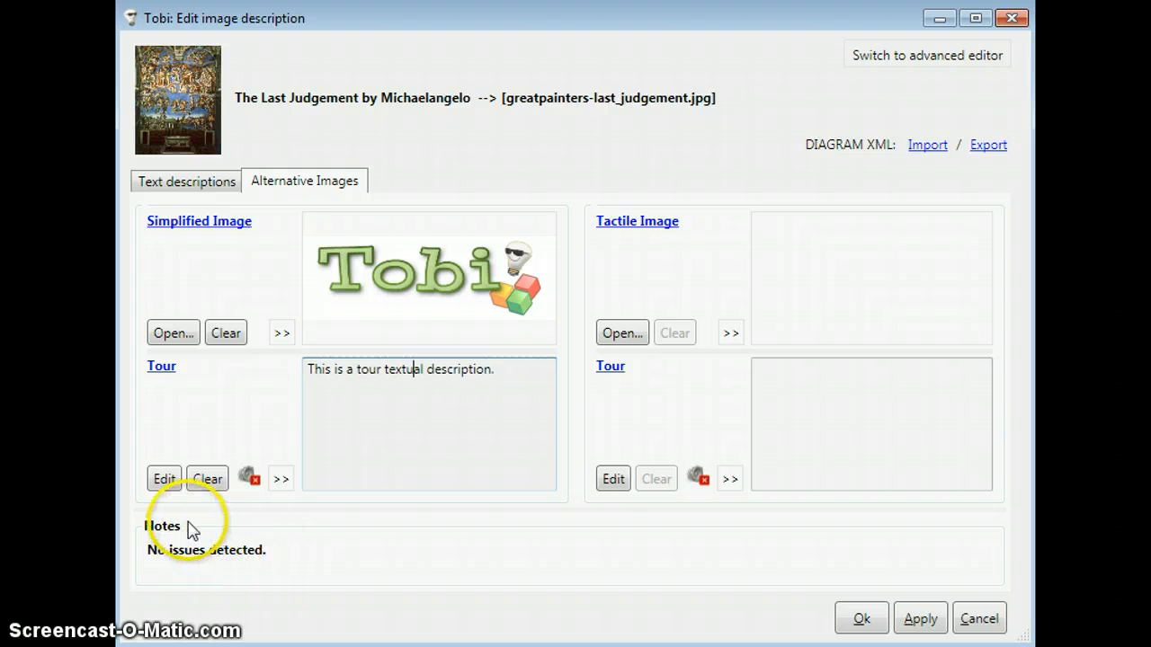
left_click(270, 236)
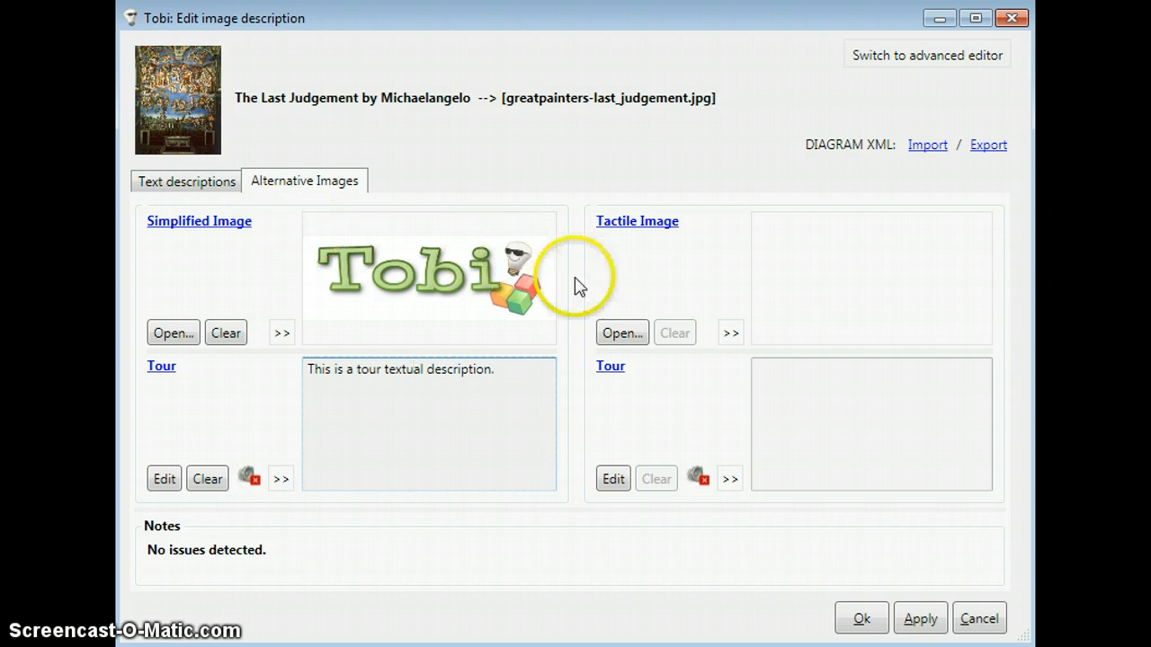
Step: Load tiger.svg as the tactile alternative image and slightly enlarge its preview area
left_click(620, 334)
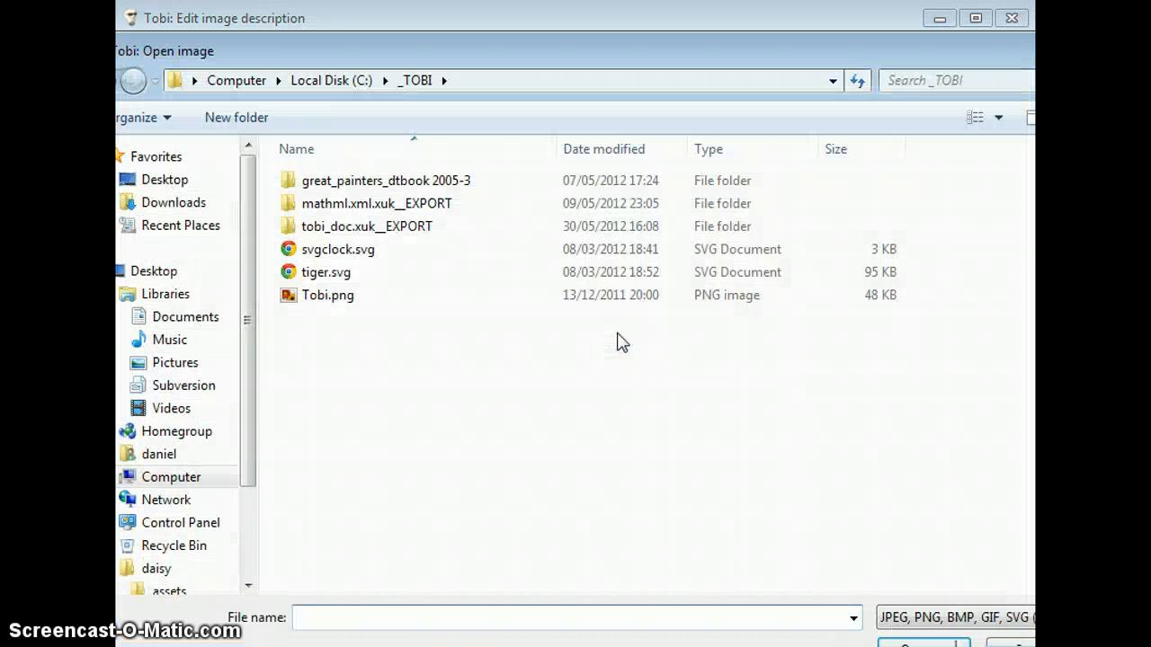
double_click(332, 272)
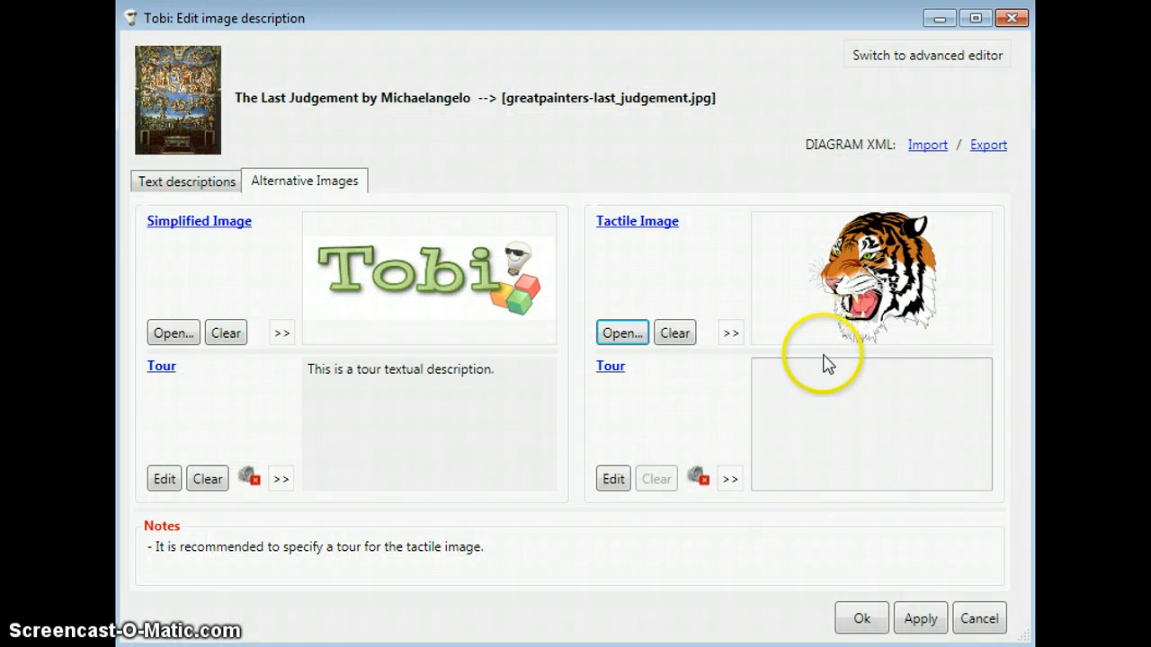
mouse_move(823, 353)
left_mouse_down()
mouse_move(822, 449)
mouse_move(835, 356)
mouse_move(835, 365)
left_mouse_up()
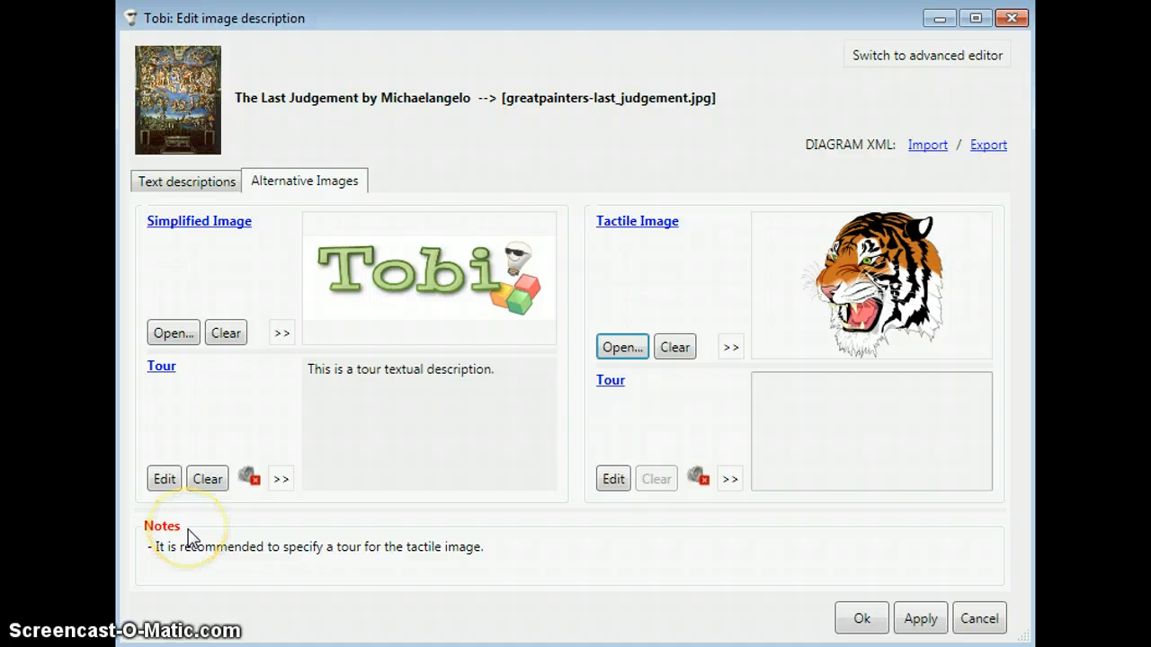
key("alt")
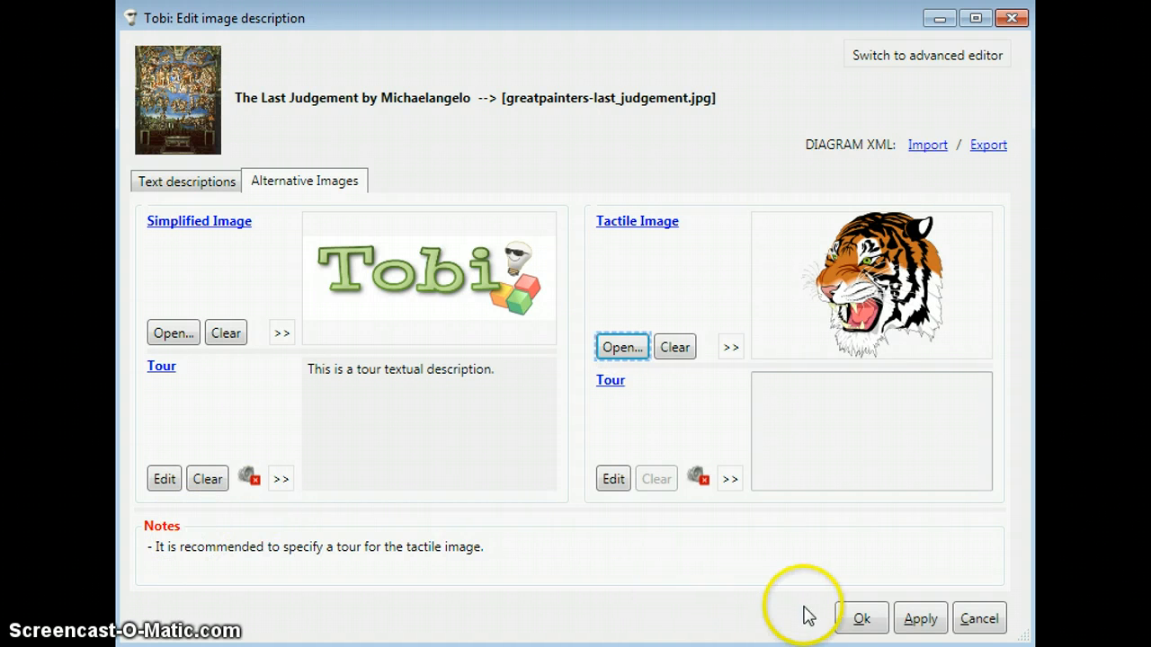
Step: Accept the image description edits and select The Last Judgement in the list of described images
left_click(856, 620)
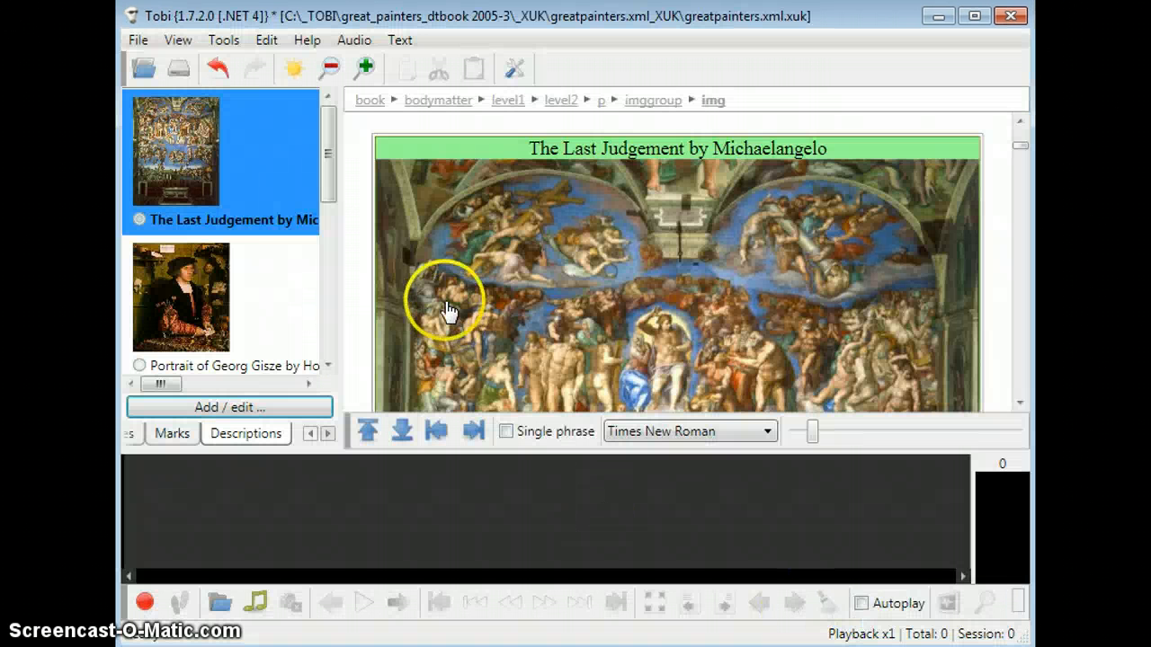
left_click(228, 182)
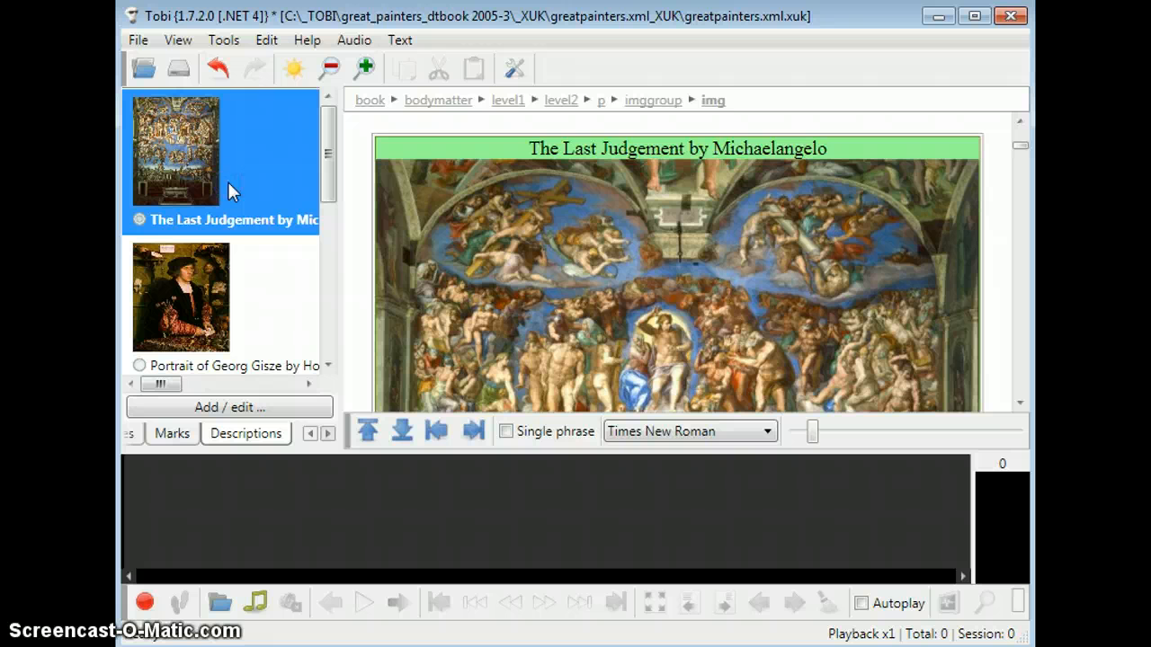
left_click(263, 155)
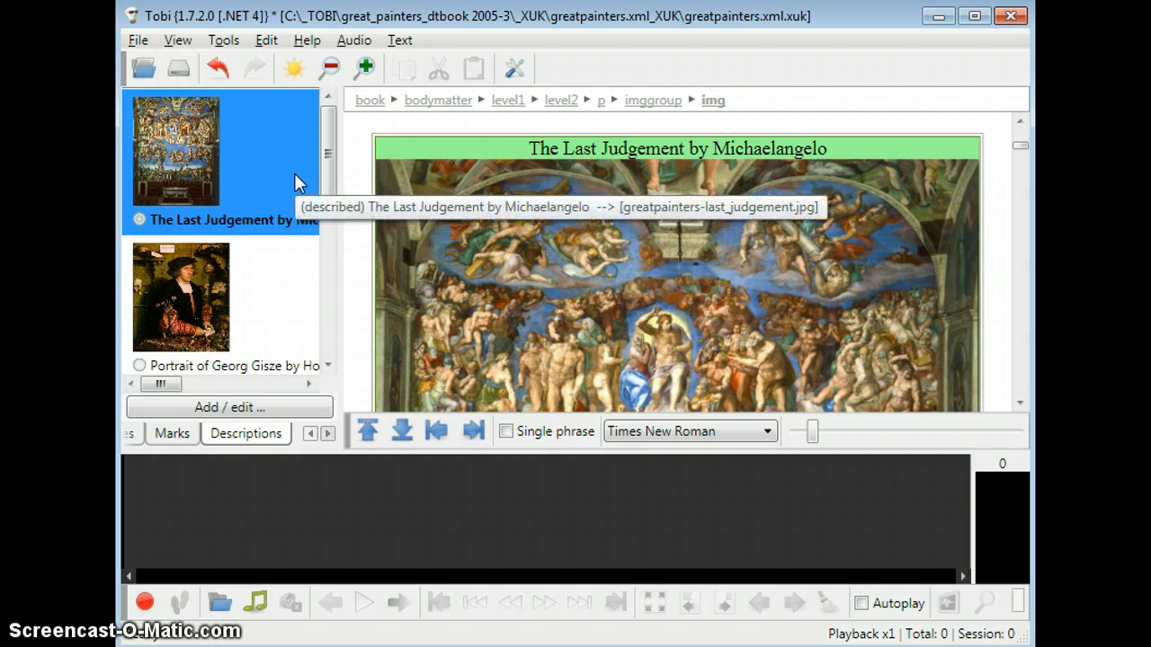
Step: Undo and redo the image description edit, keeping The Last Judgement selected
left_click(219, 70)
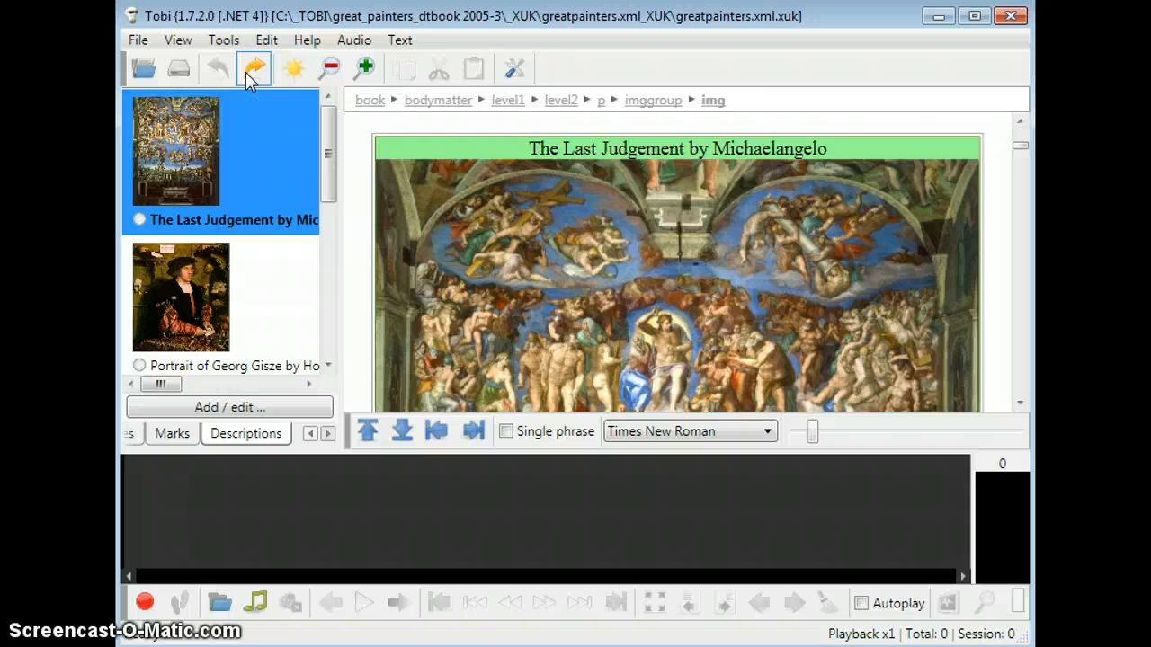
left_click(252, 68)
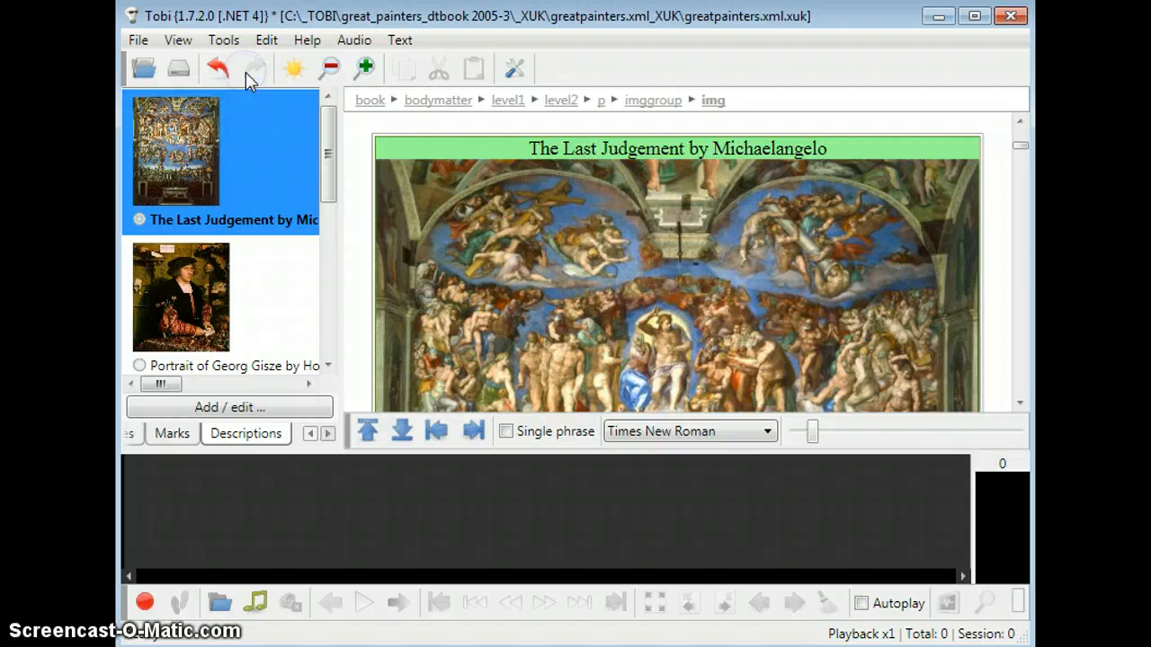
left_click(226, 206)
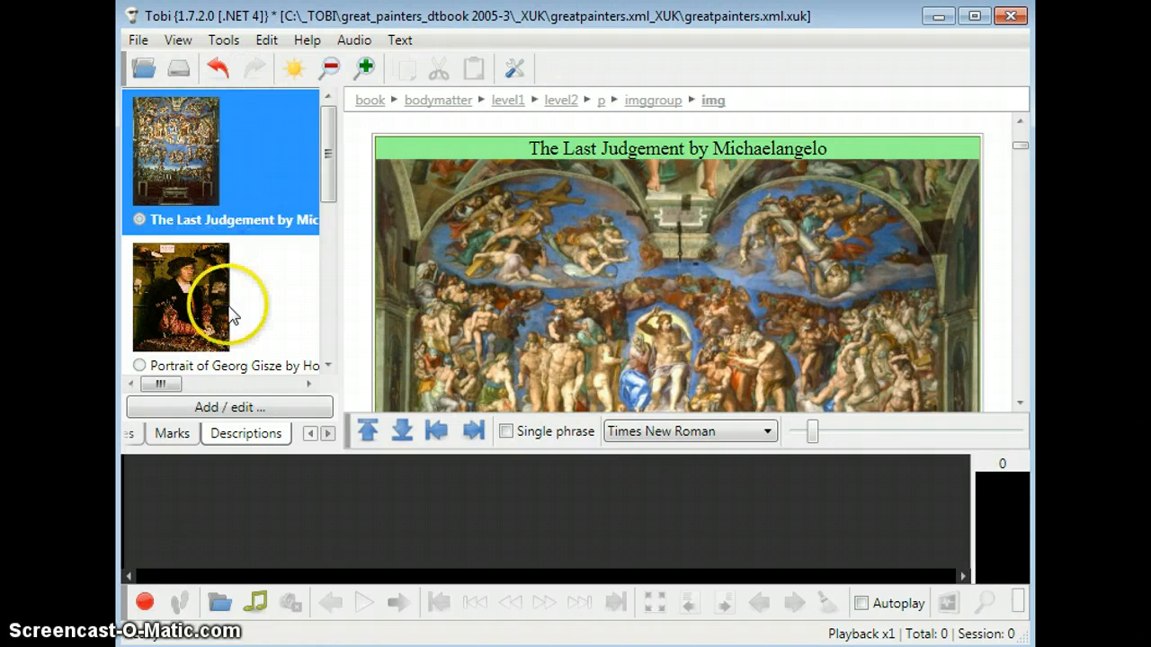
Step: Reopen the description editor for The Last Judgement, narrow its window and show the text descriptions
left_click(227, 407)
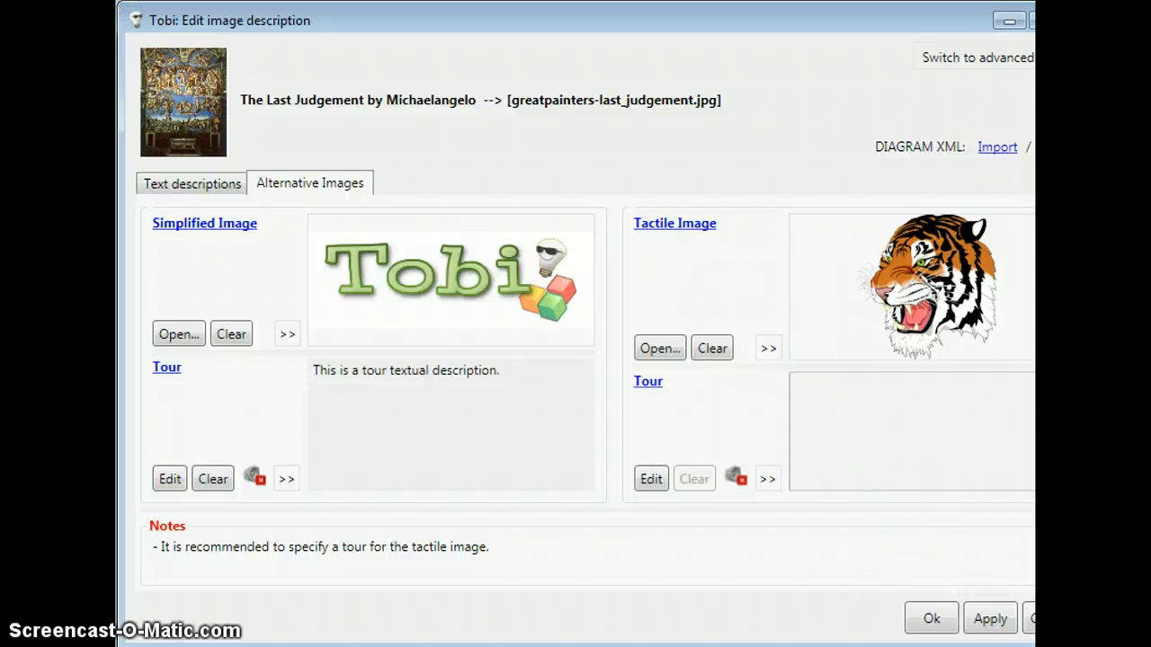
left_click_drag(1097, 643, 1026, 642)
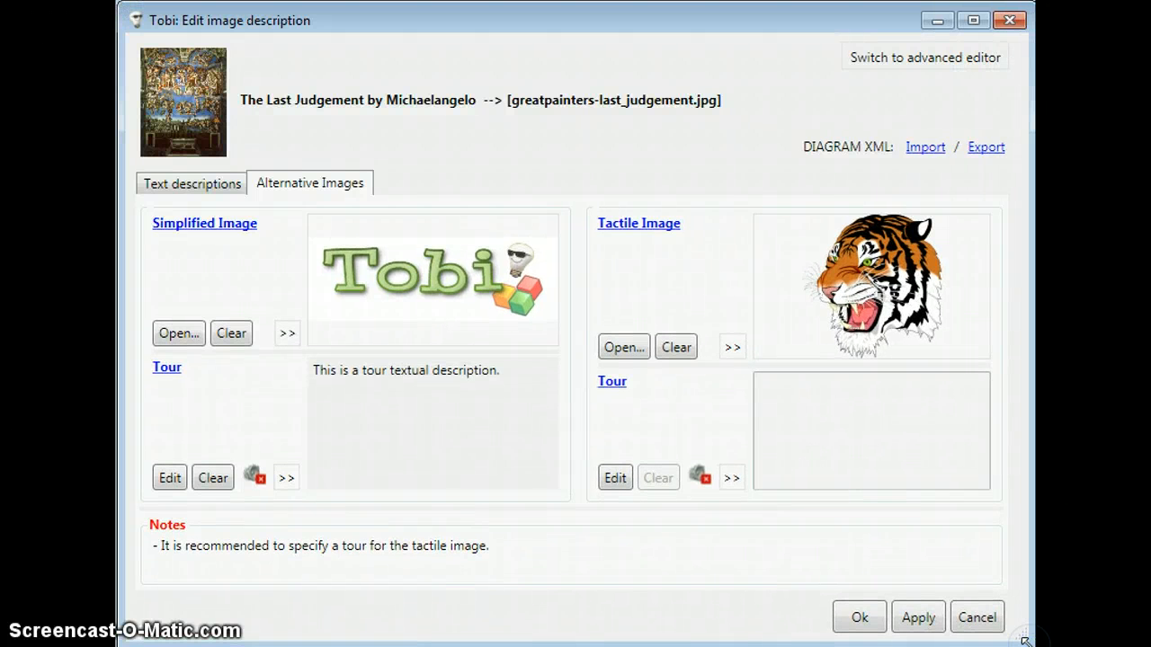
left_click(224, 189)
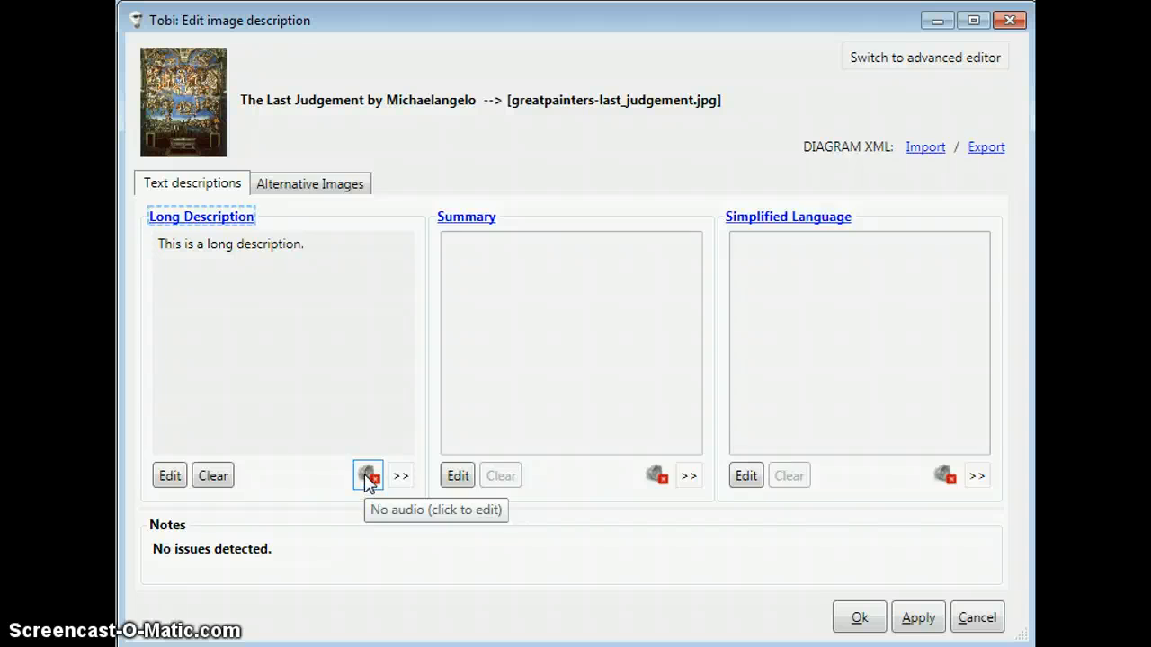
left_click(368, 476)
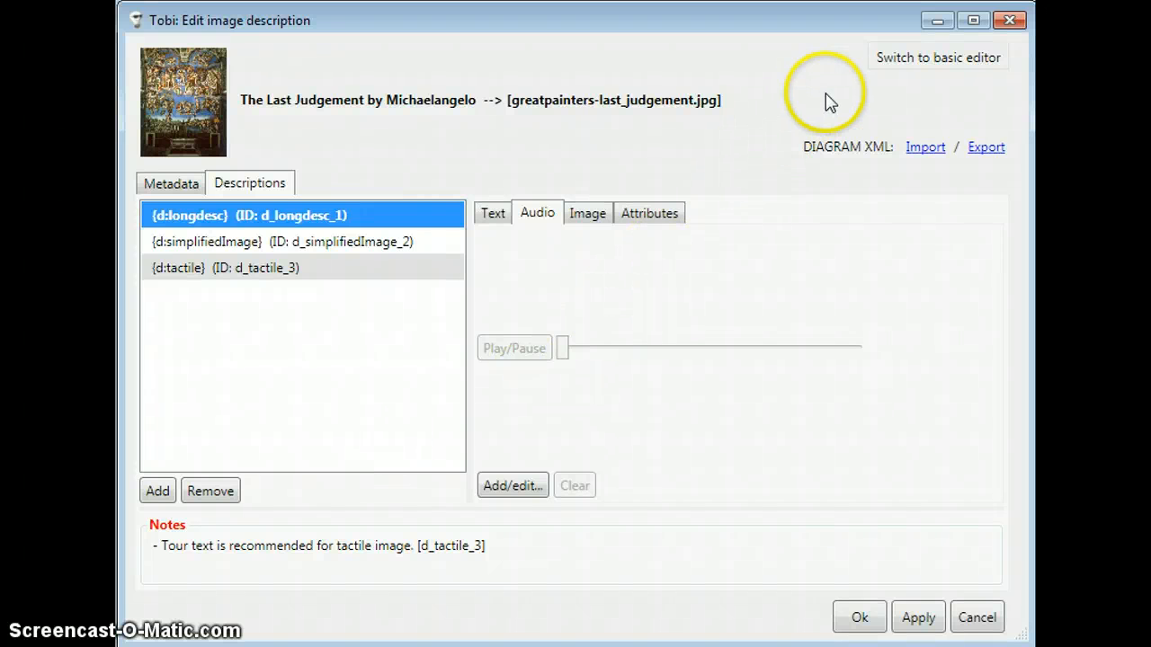
left_click(942, 71)
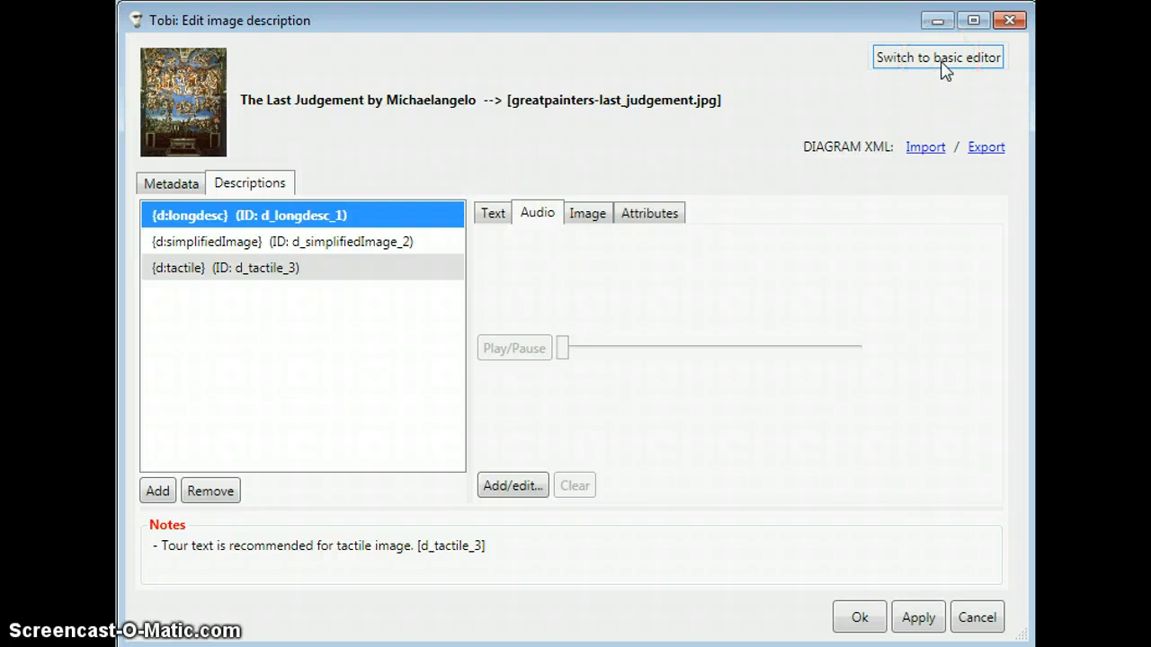
left_click(942, 70)
left_click(735, 106)
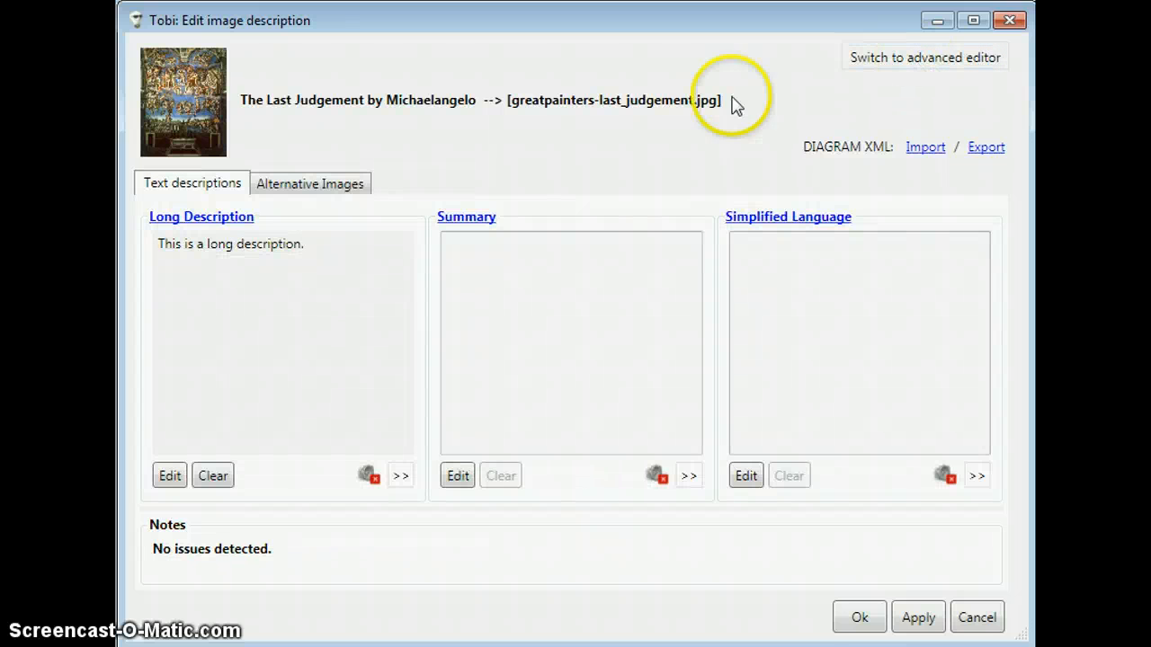
Step: Open the audio editor for the d:longdesc description, reviewing its text along the way
left_click(369, 475)
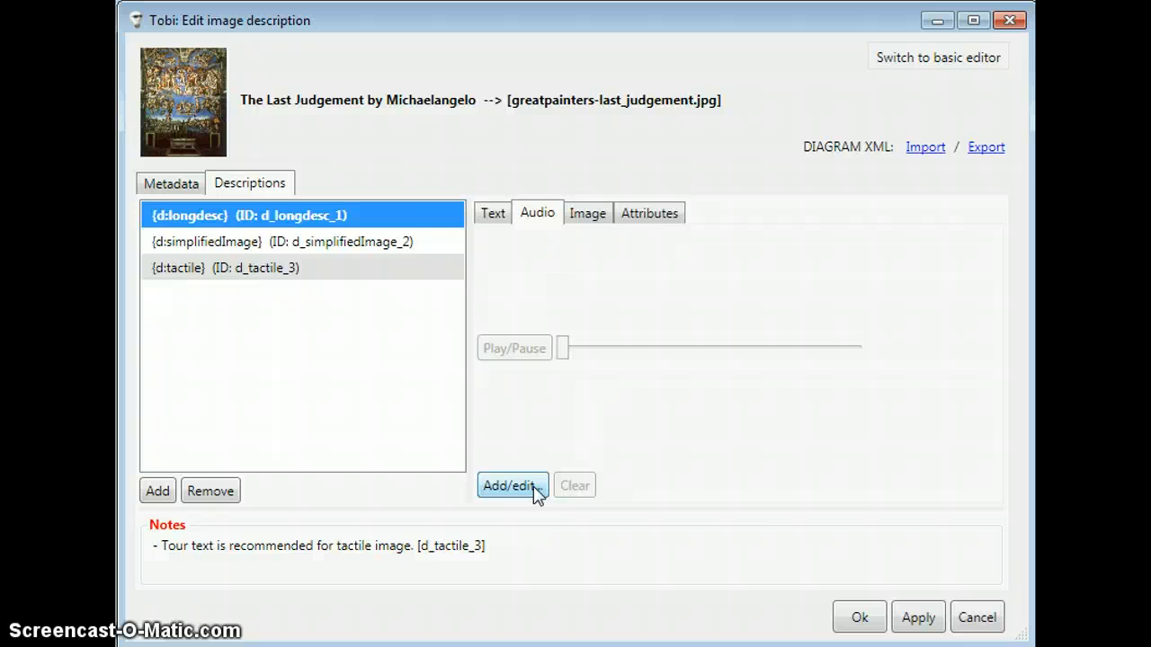
left_click(505, 222)
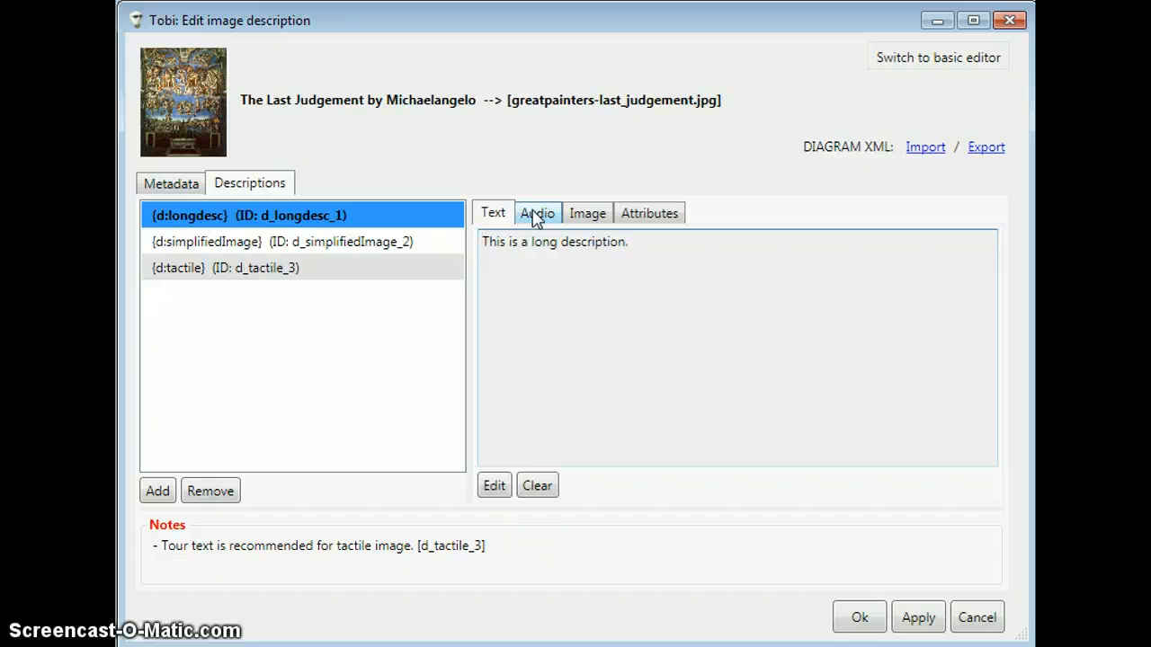
left_click(537, 216)
left_click(518, 486)
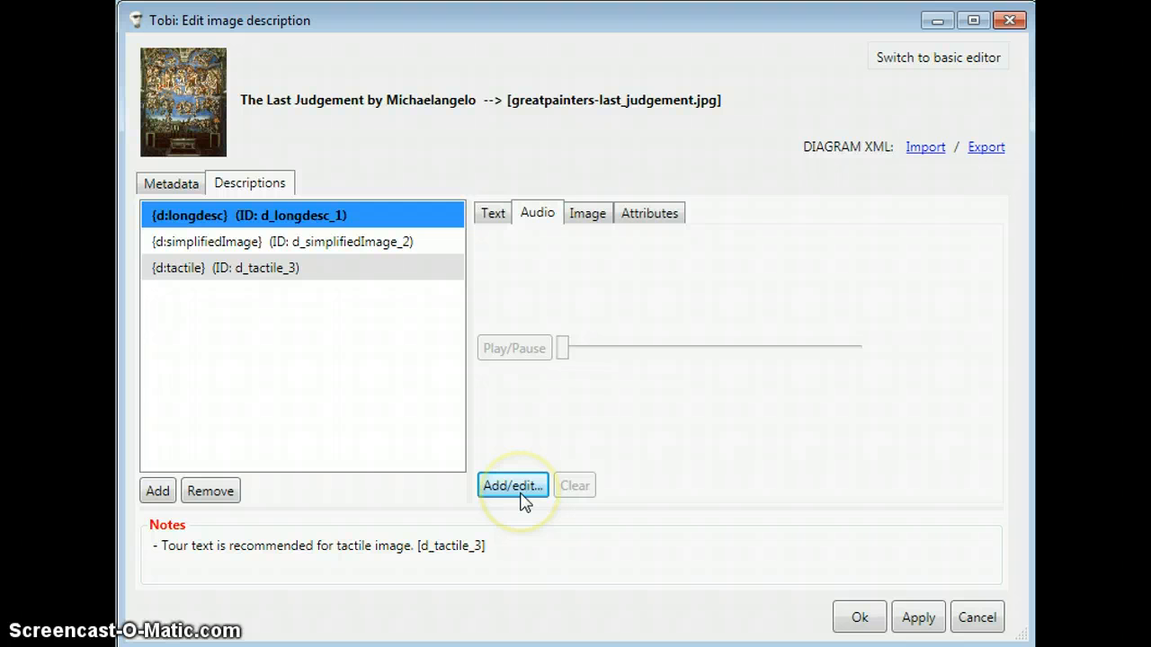
left_click(518, 493)
left_click(518, 491)
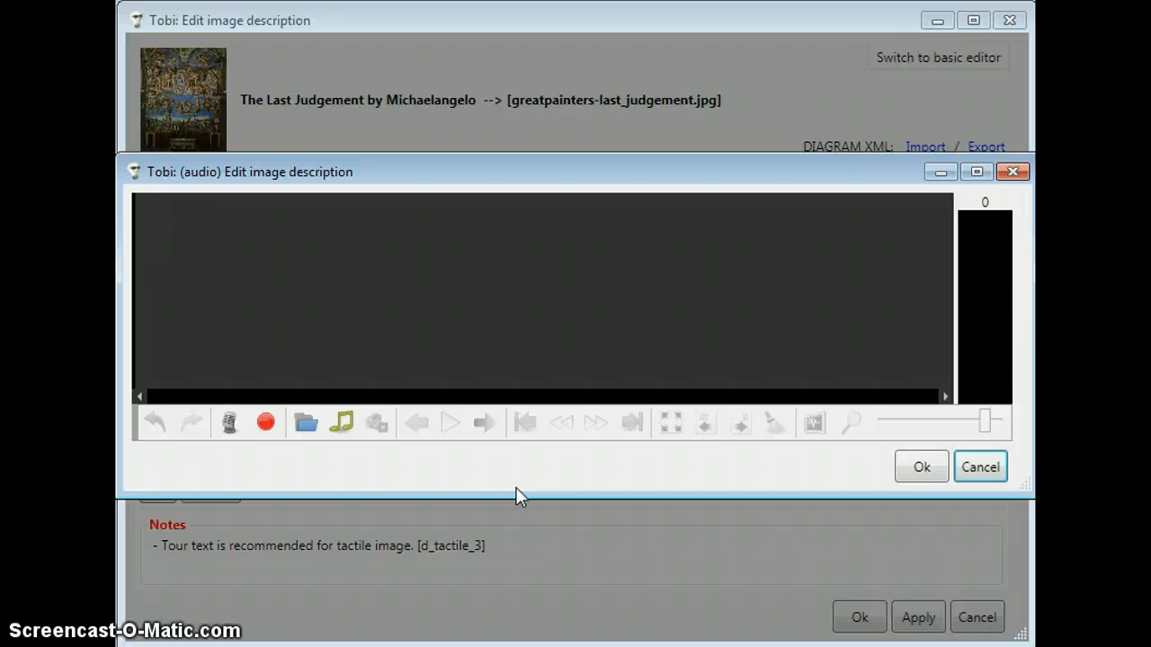
Step: Record an audio clip of about 3.7 seconds for the d:longdesc description
left_click(264, 430)
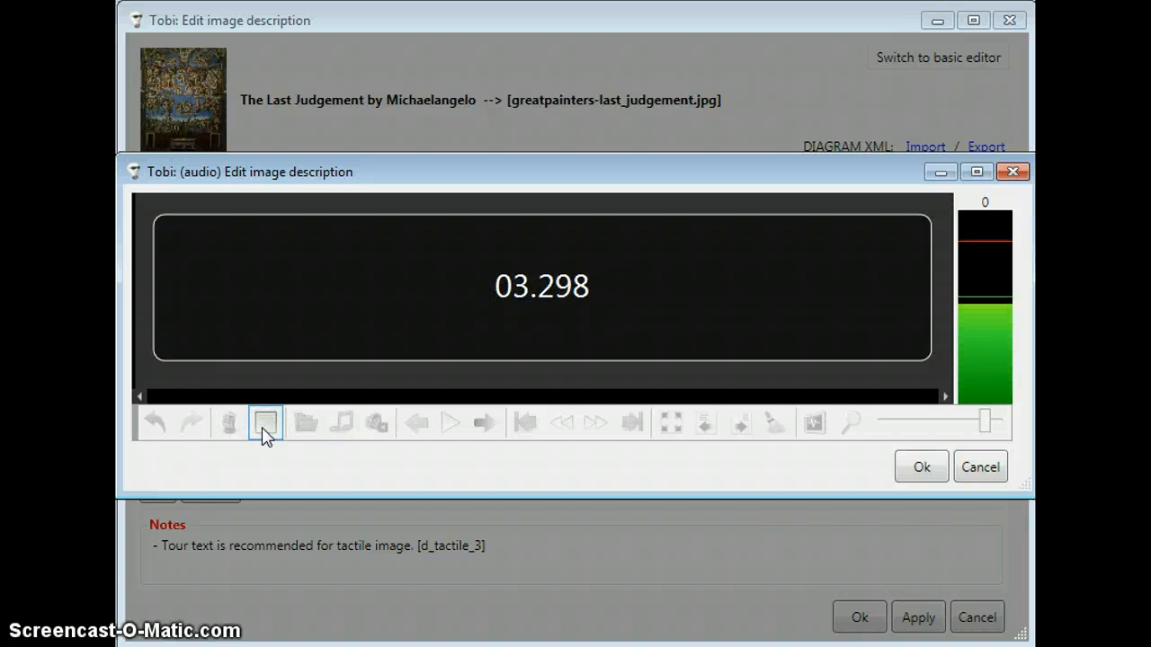
left_click(264, 430)
left_click(277, 396)
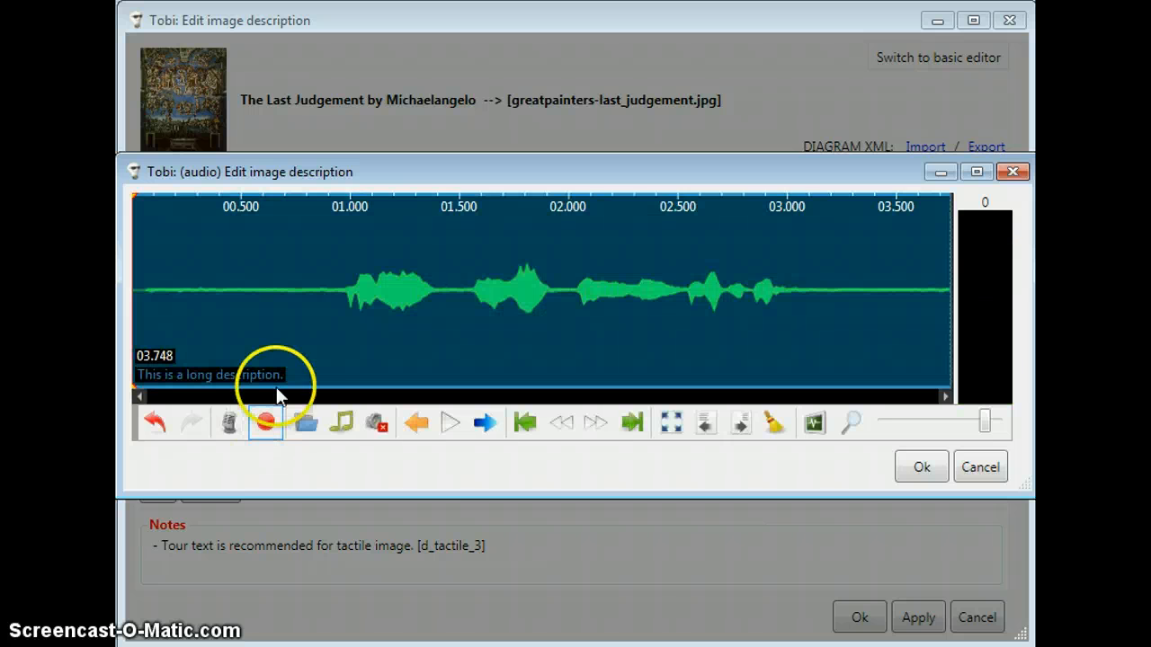
Step: Select the silence before the first word, up to about 0.82 s, and delete it from the recording
left_click(308, 326)
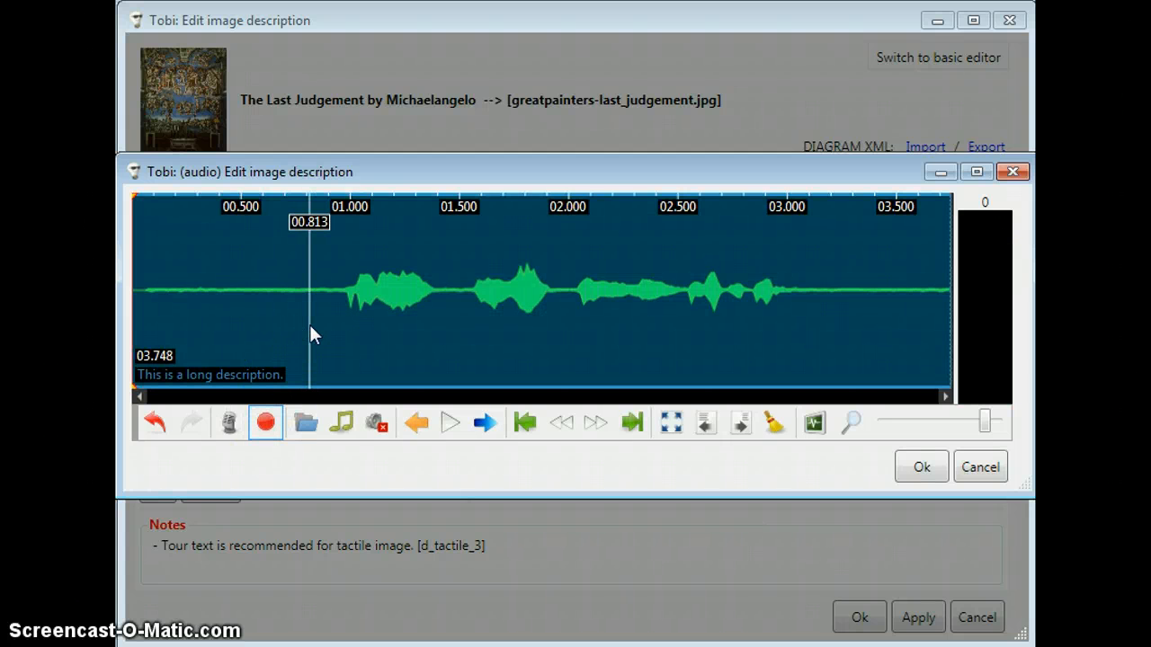
left_click_drag(309, 324, 462, 324)
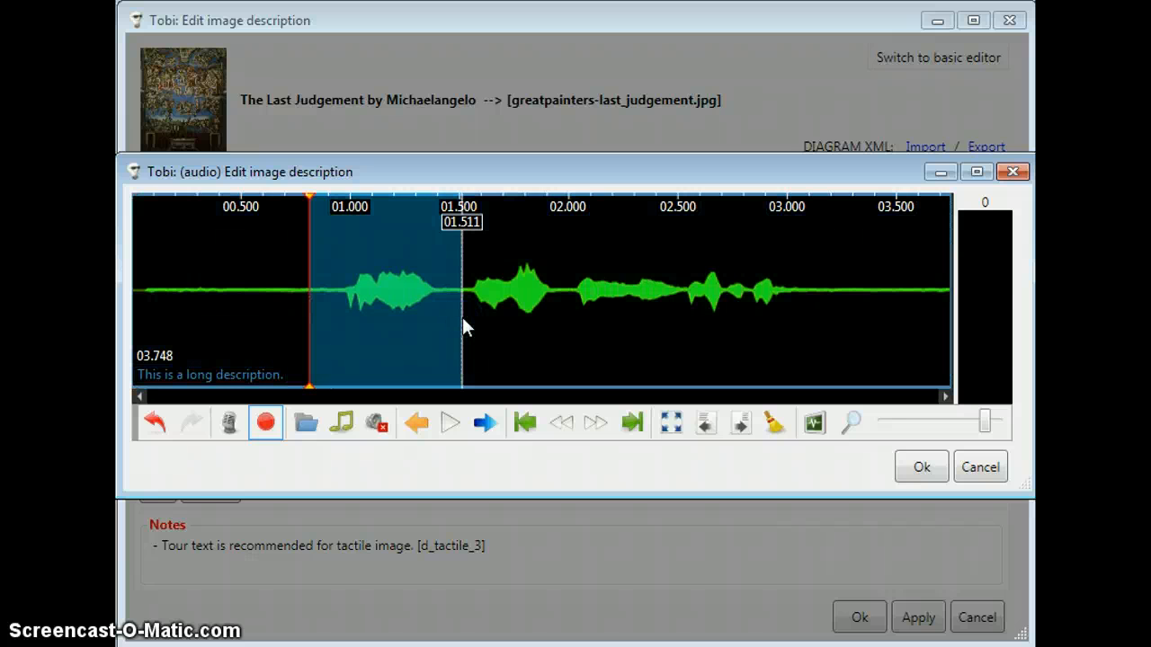
left_click(285, 299)
left_click_drag(275, 297, 124, 296)
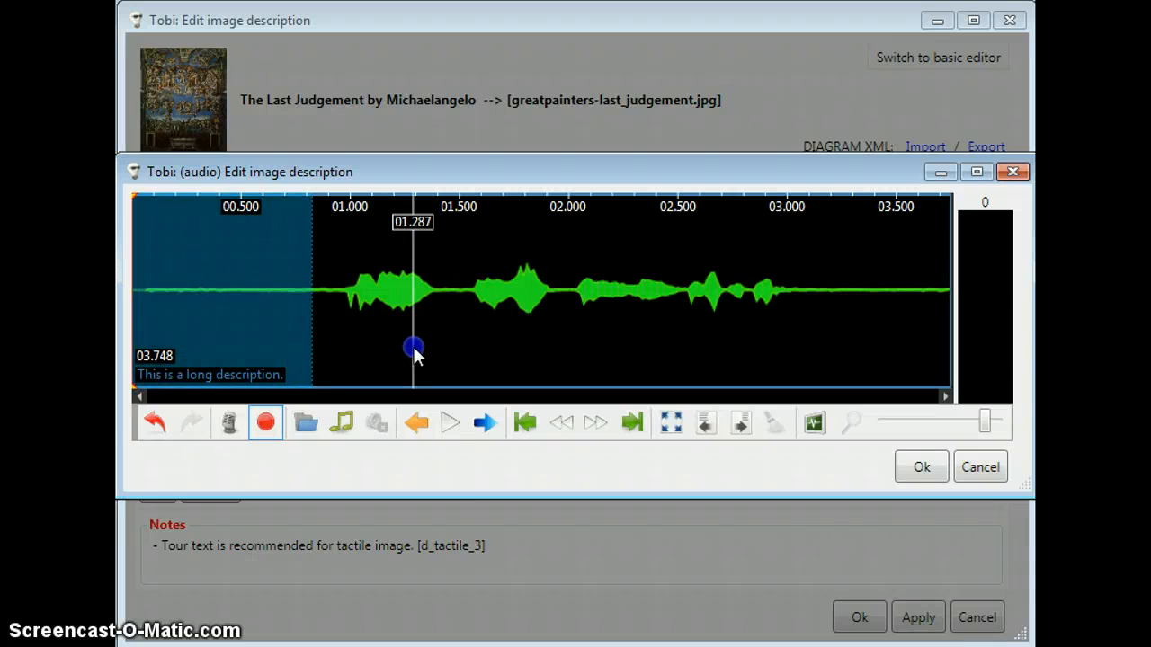
Step: Delete the trailing silence from about 2.31 s to the end of the recording and accept the audio
left_click_drag(637, 303, 796, 302)
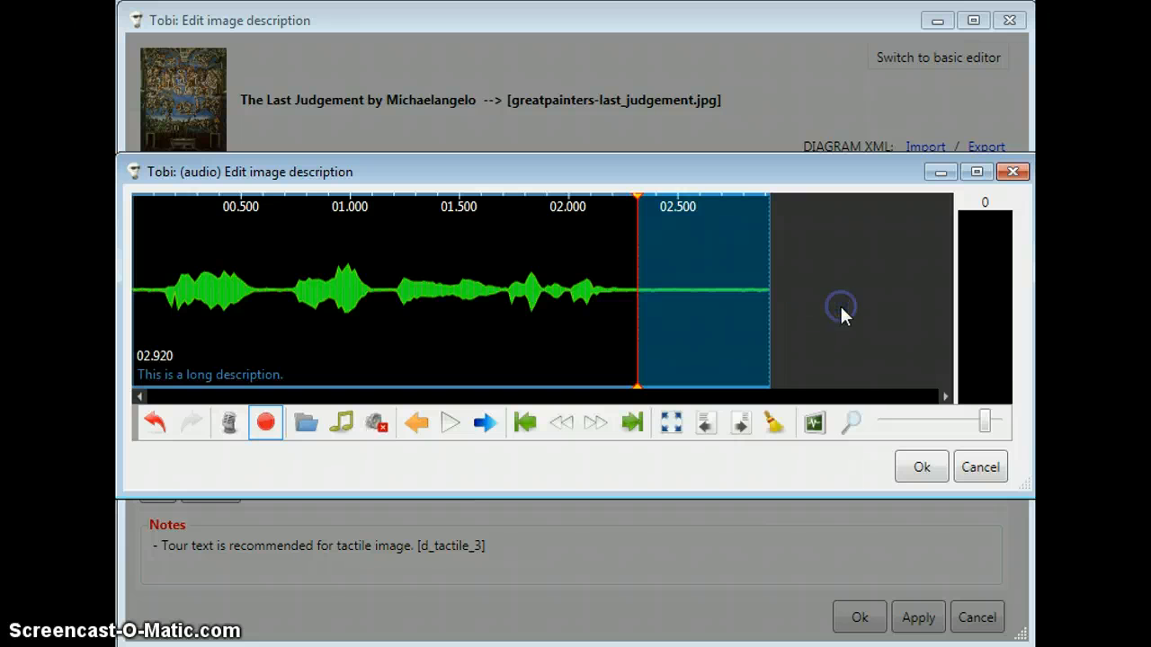
key("Delete")
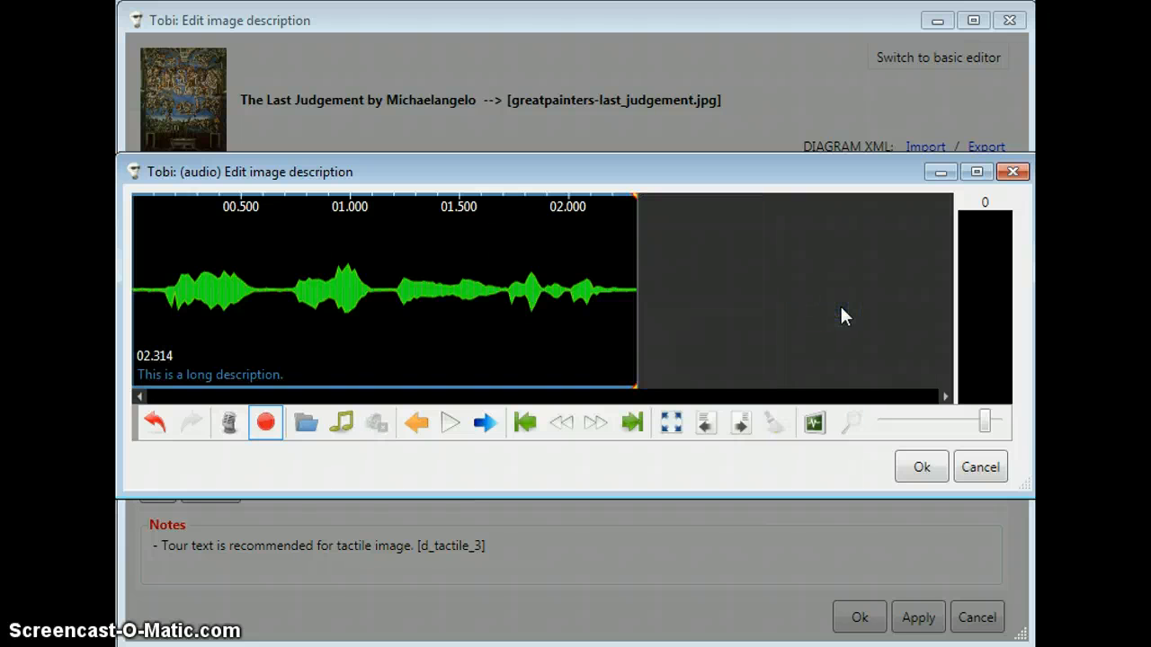
left_click(917, 472)
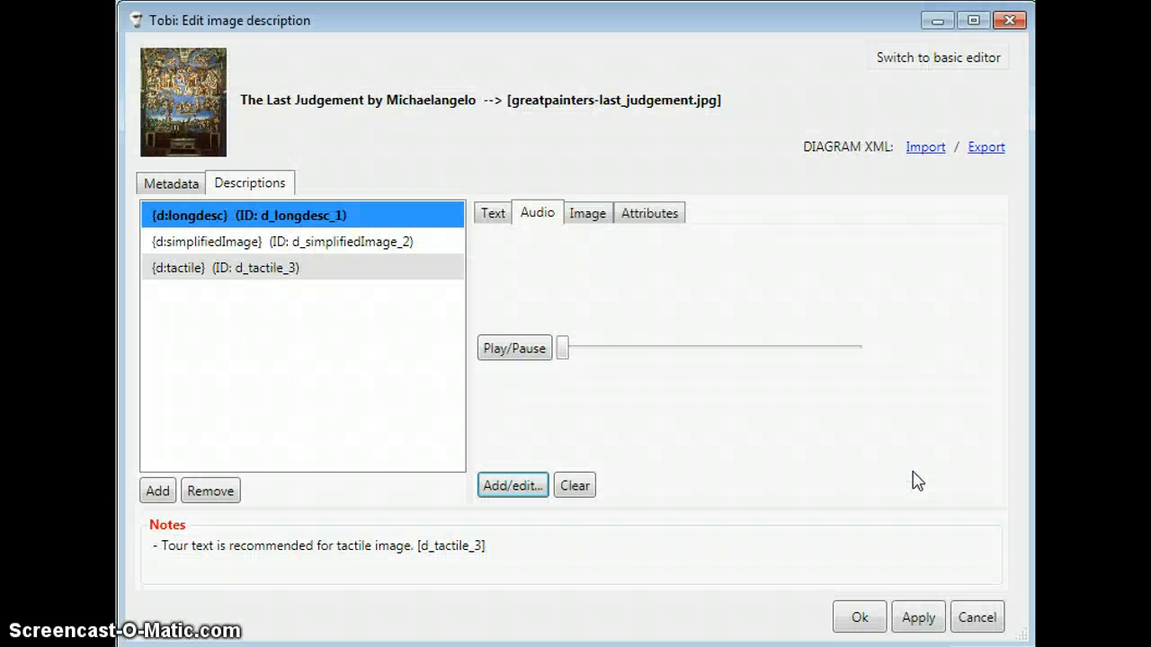
left_click(795, 423)
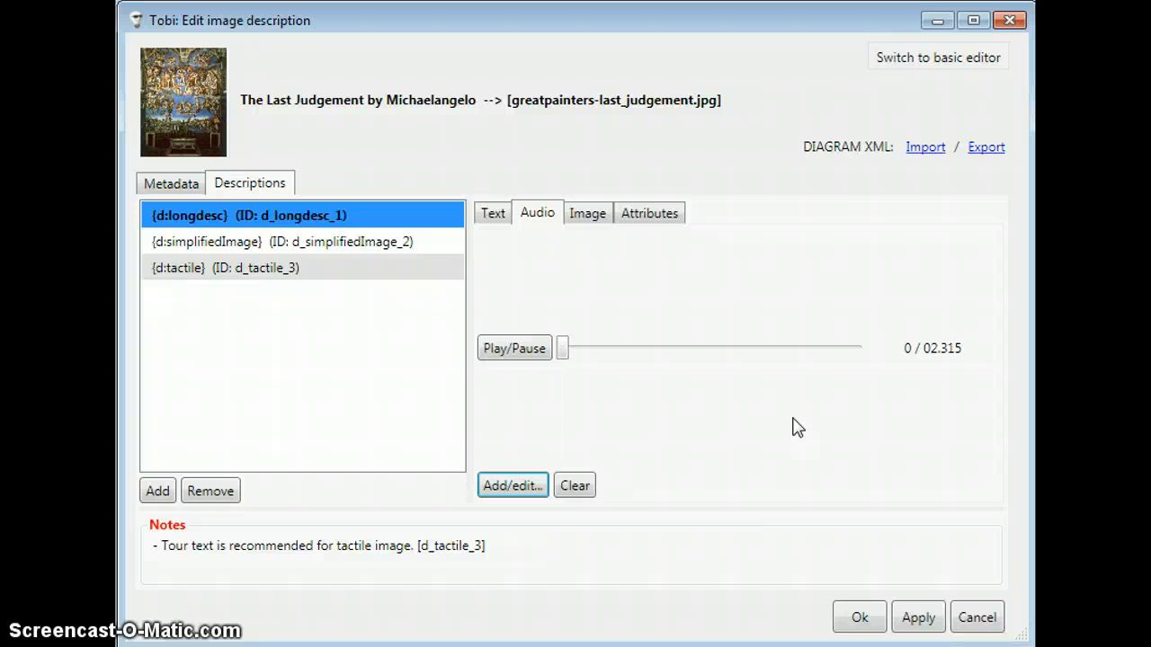
Step: Play and pause the d:longdesc audio, and save the changes to the image description
left_click(527, 357)
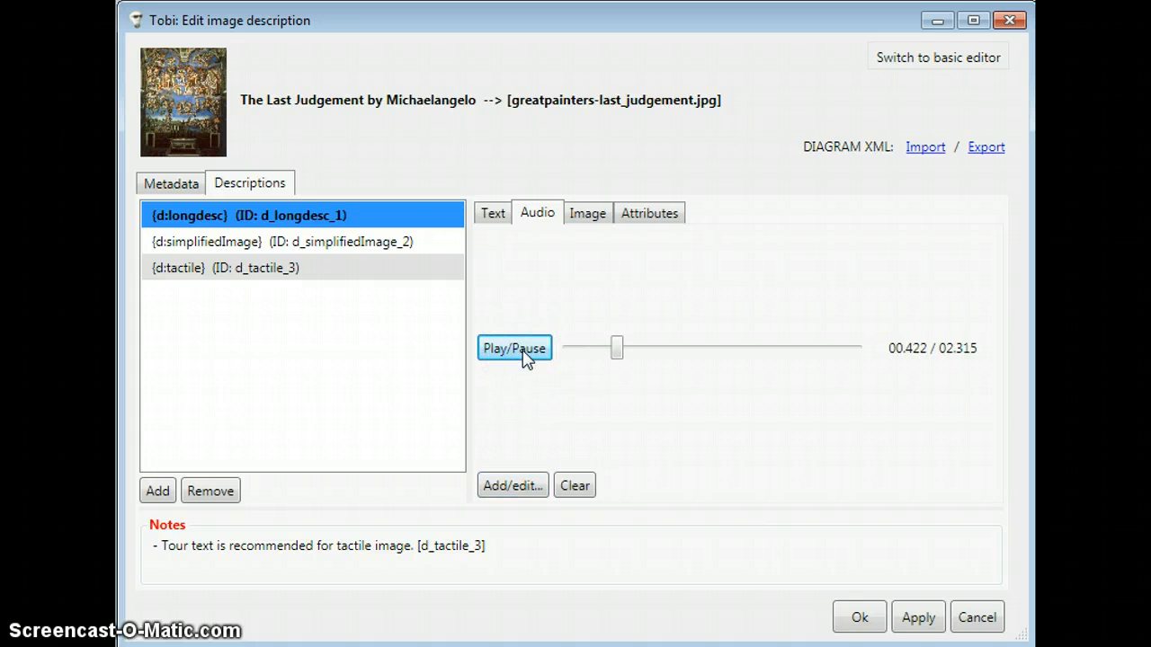
left_click(527, 357)
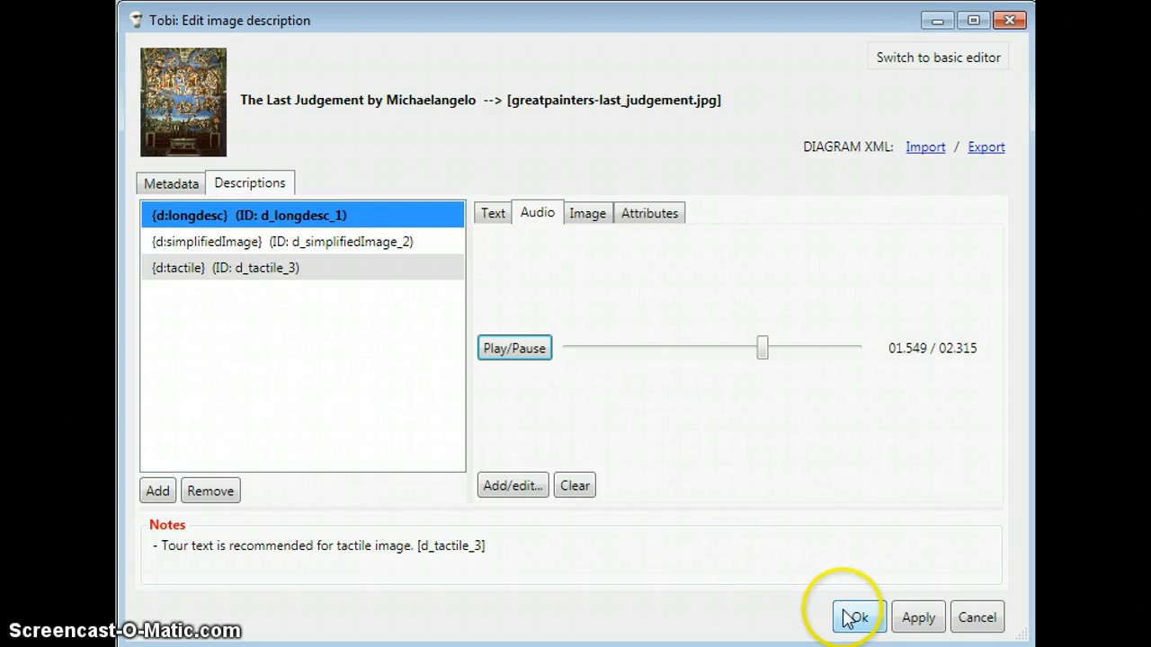
left_click(913, 618)
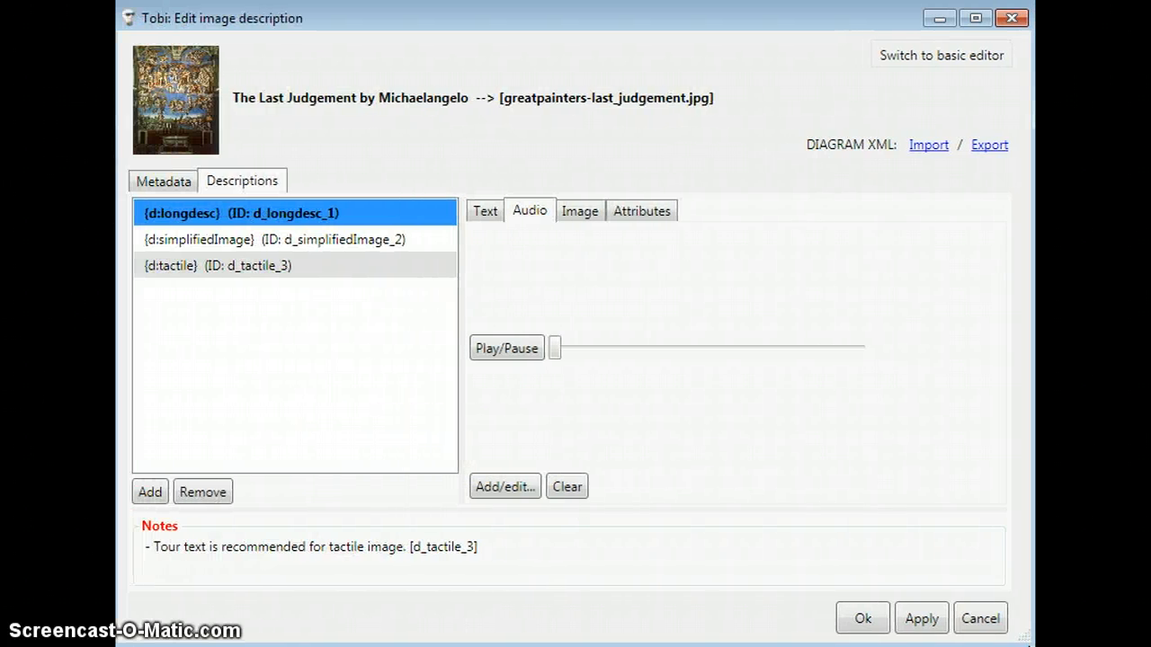
left_click(639, 565)
left_click(861, 619)
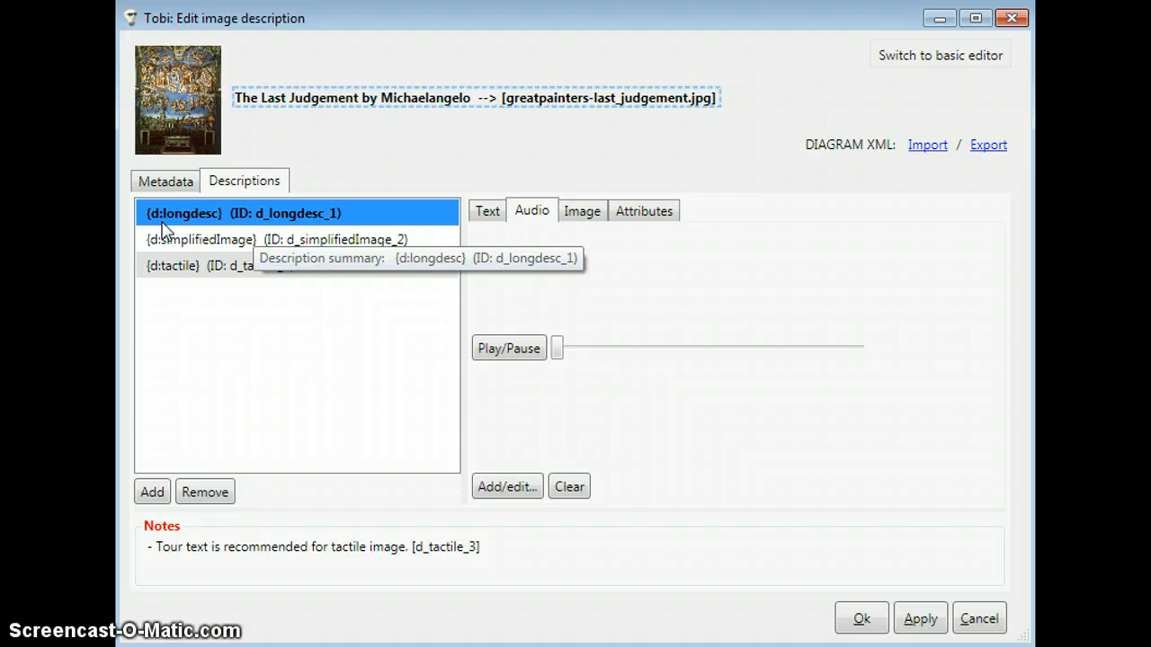
Step: Show the attributes of the d:longdesc description and open its xml:id attribute for editing, leaving it without changes
left_click(208, 219)
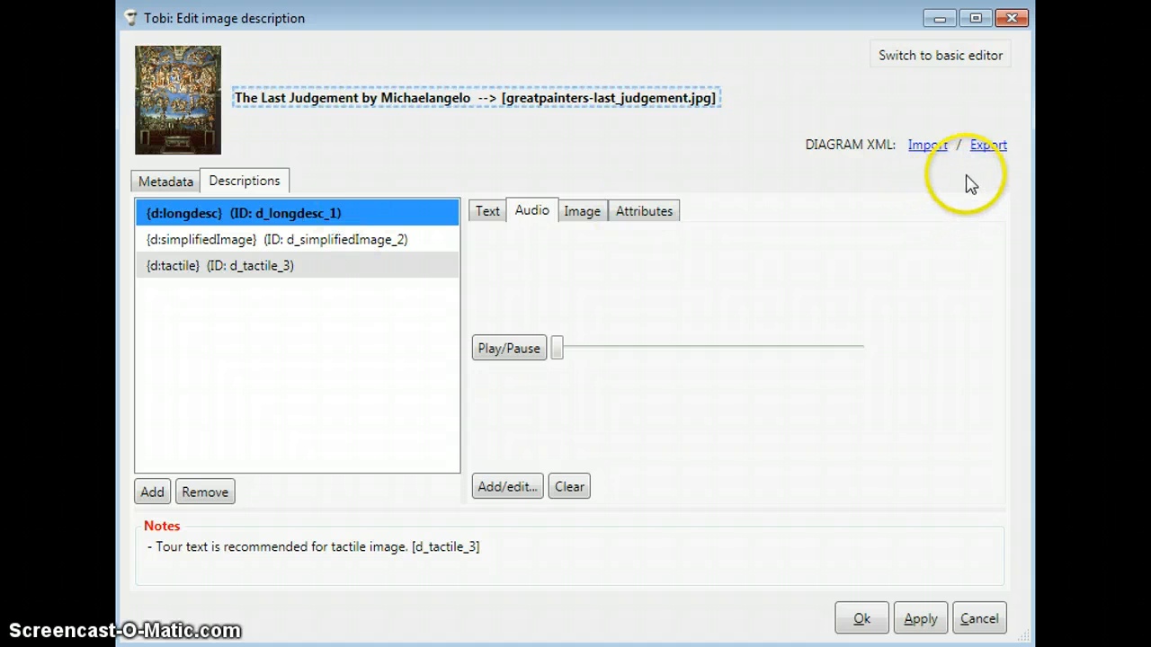
left_click(992, 157)
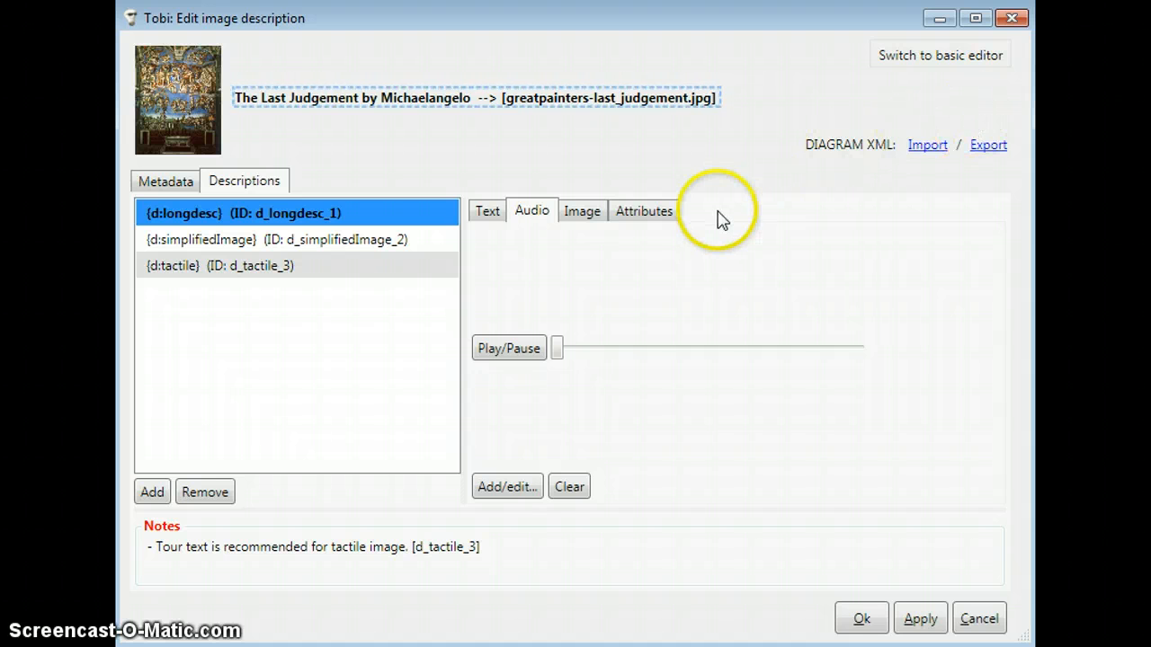
left_click(671, 213)
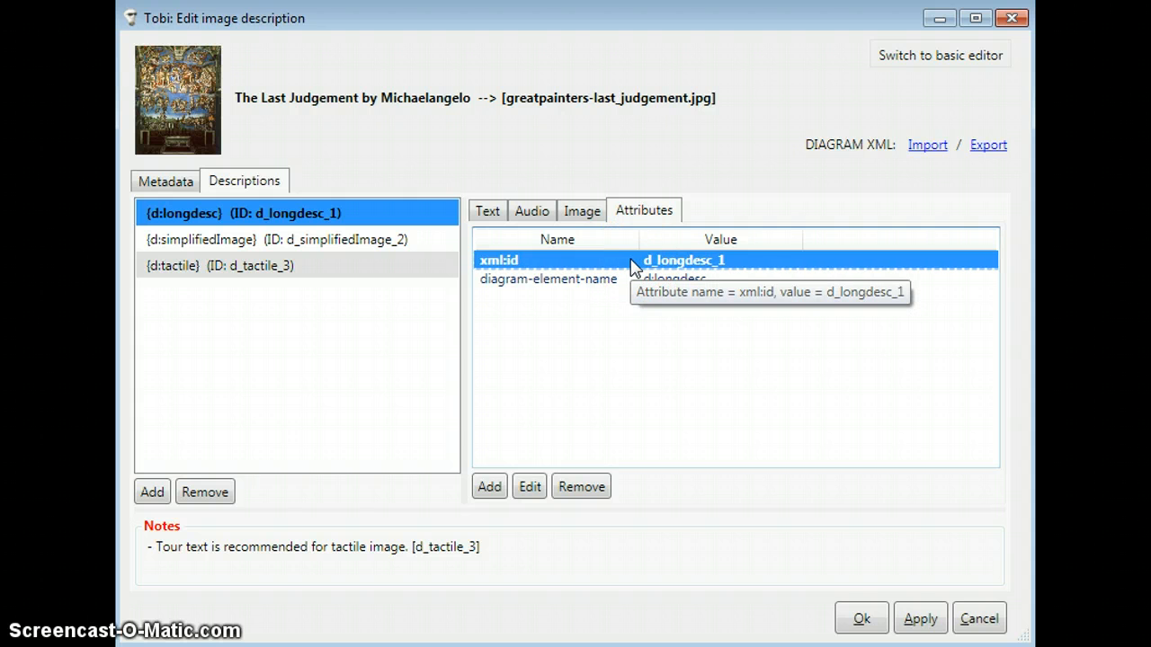
left_click(530, 488)
left_click(679, 402)
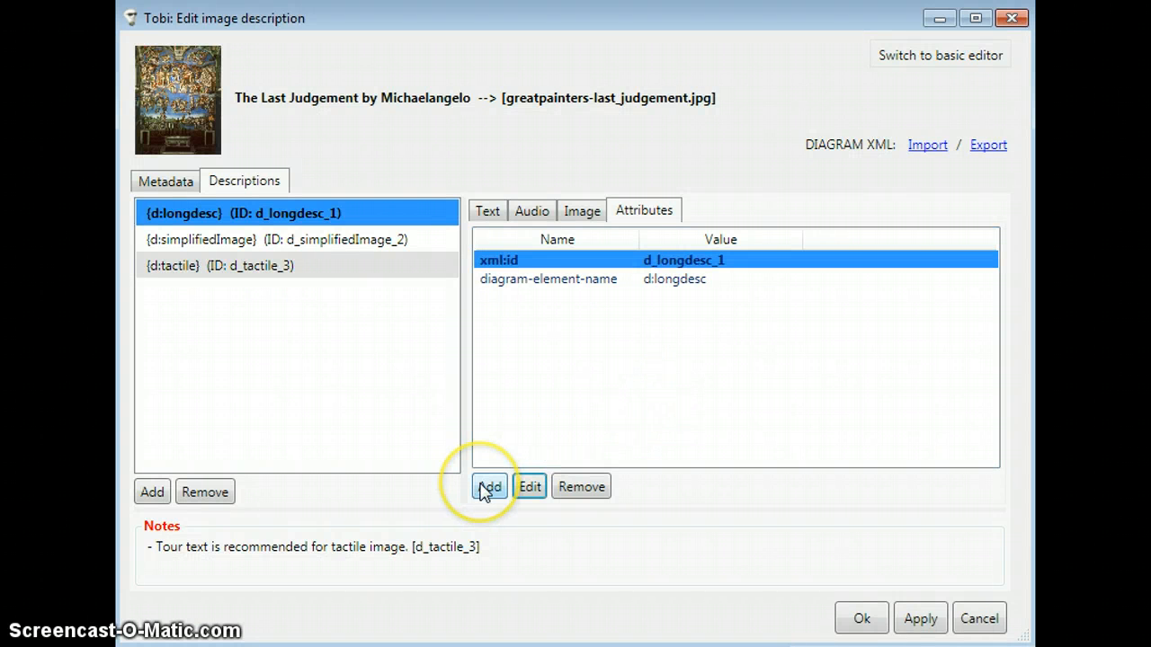
Step: Add a role attribute with the value "my role" to the d:longdesc description and select it
left_click(481, 484)
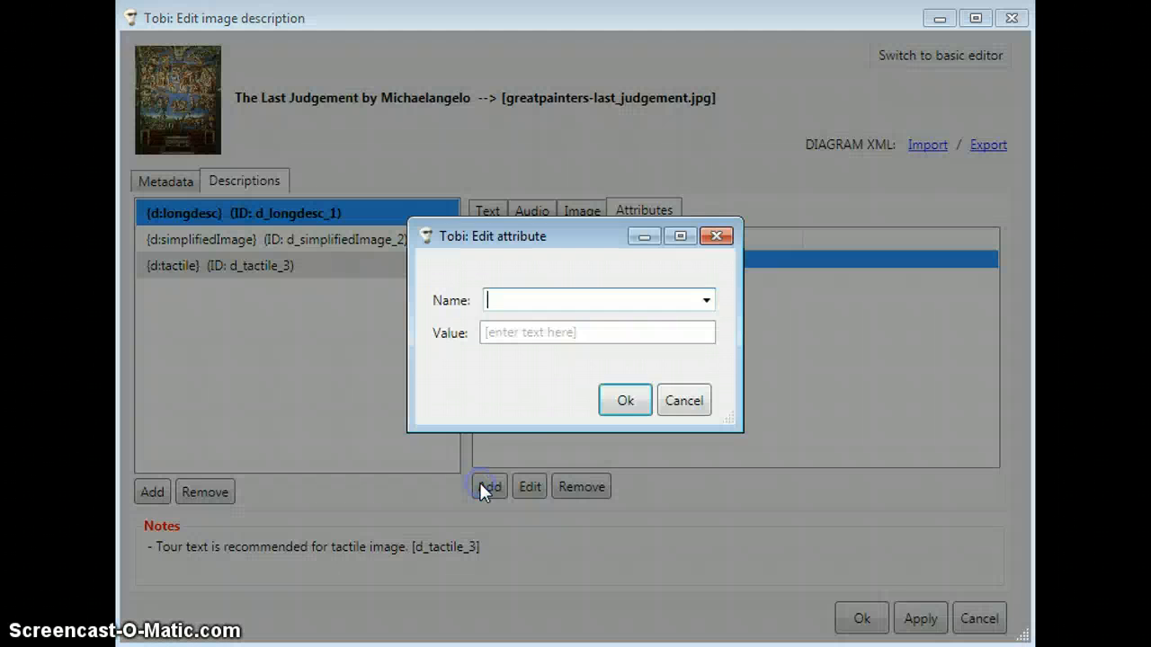
left_click(707, 303)
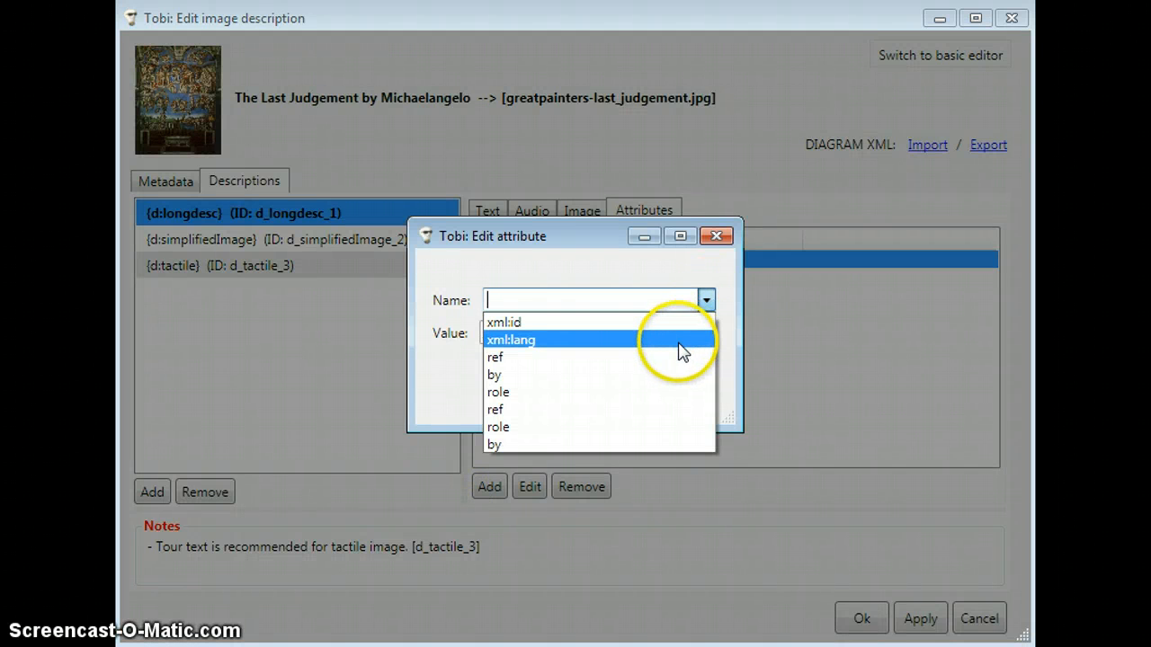
left_click(652, 393)
left_click(617, 334)
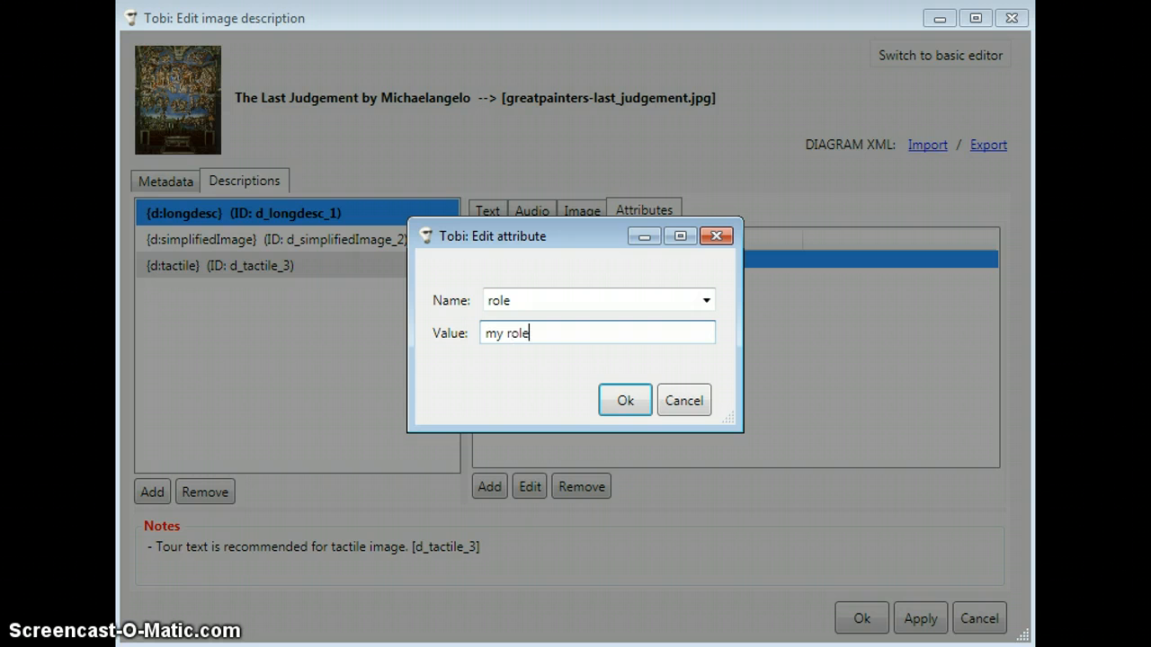
left_click(643, 398)
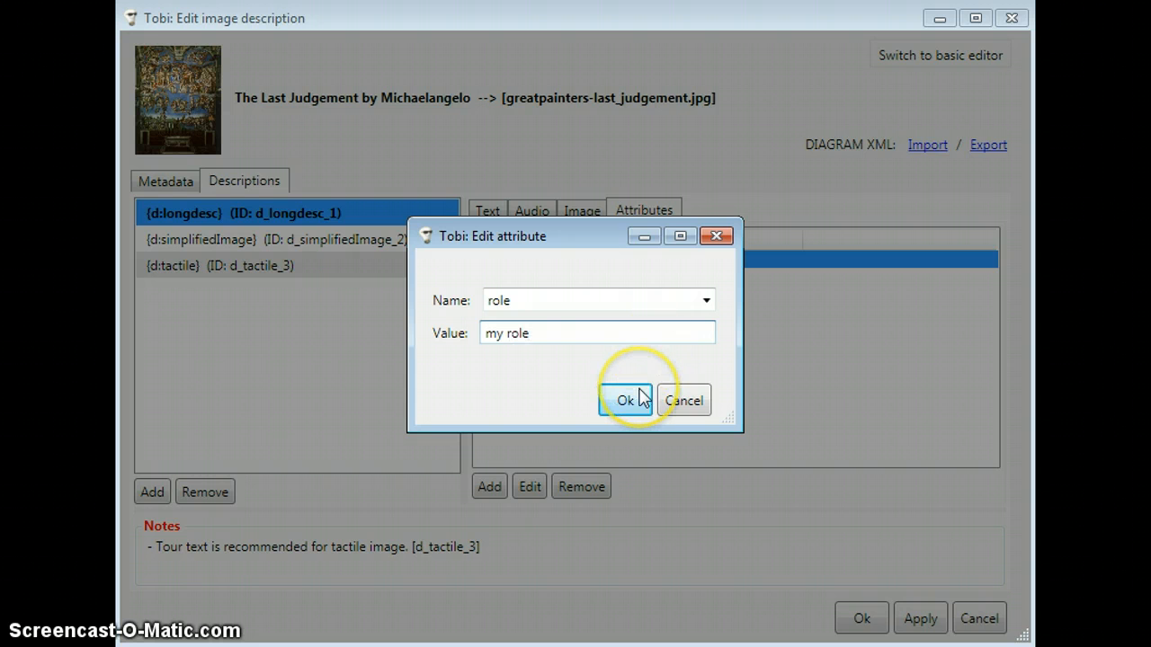
left_click(632, 397)
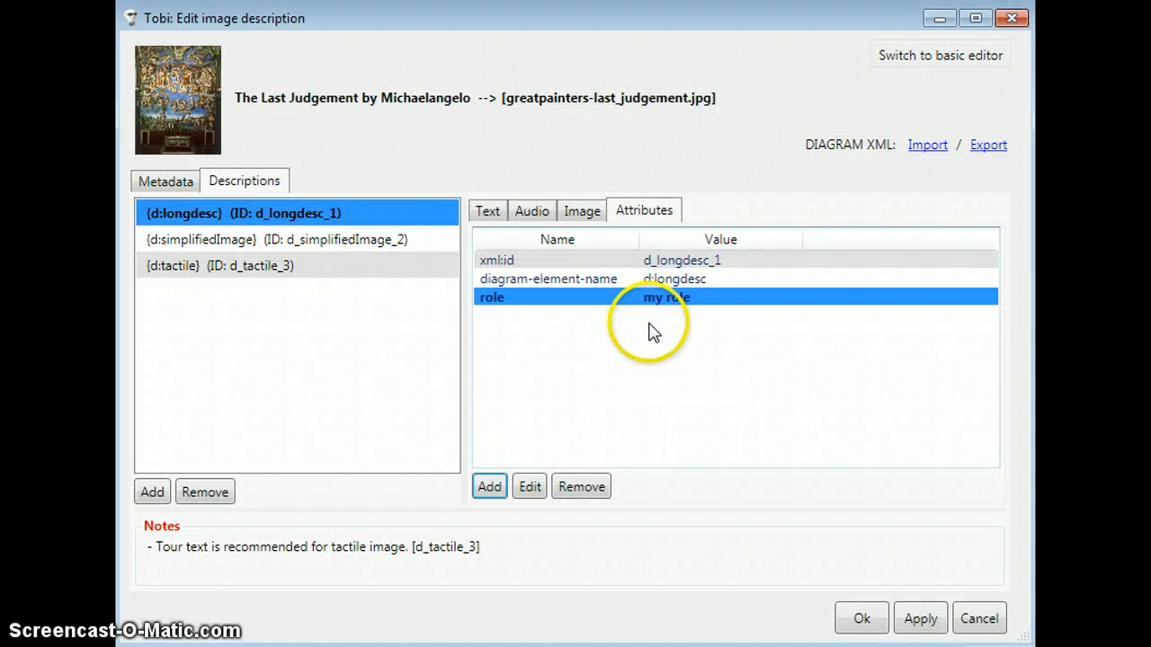
left_click(664, 300)
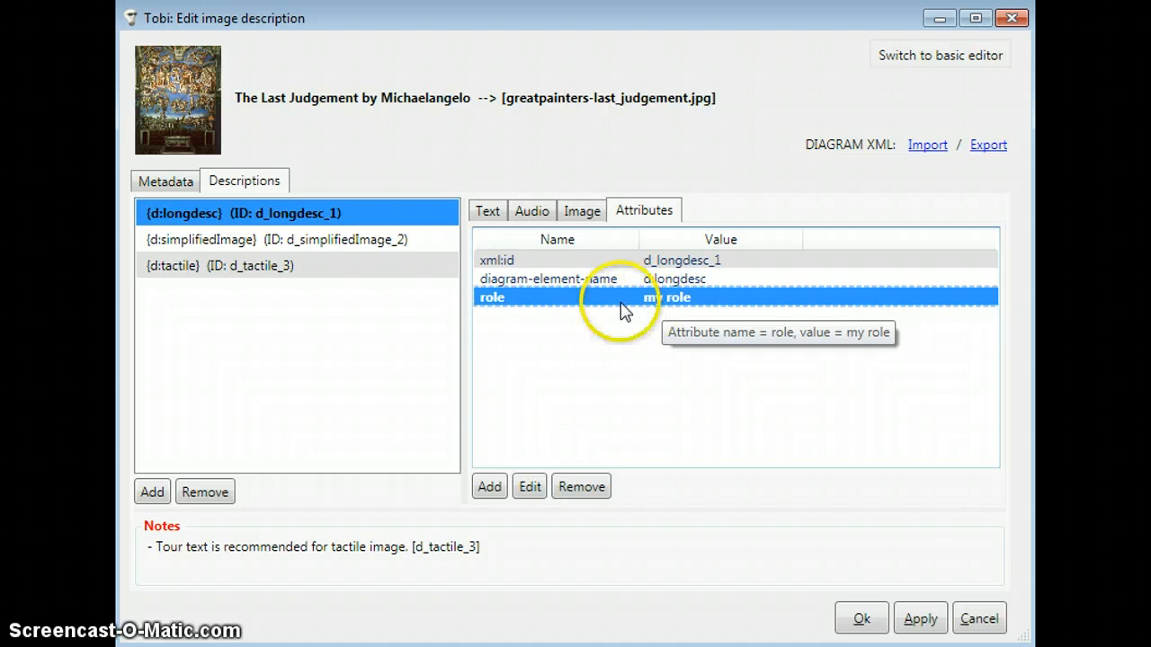
Step: Review the attributes of the d:longdesc, d:simplifiedImage and d:tactile descriptions
left_click(404, 214)
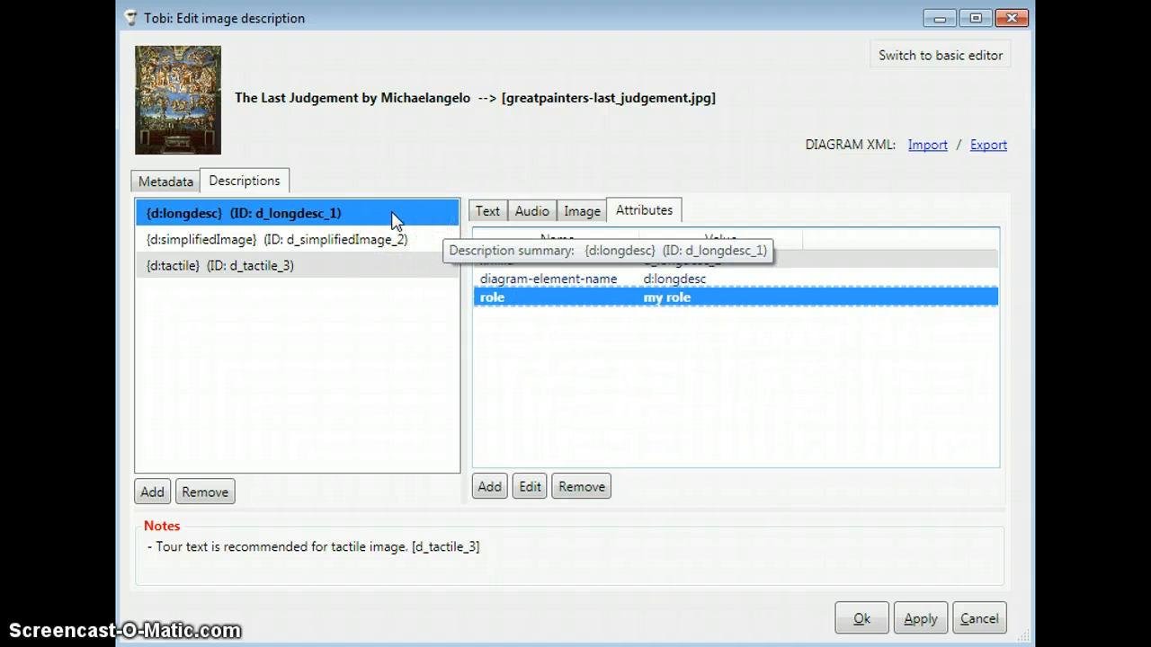
left_click(355, 233)
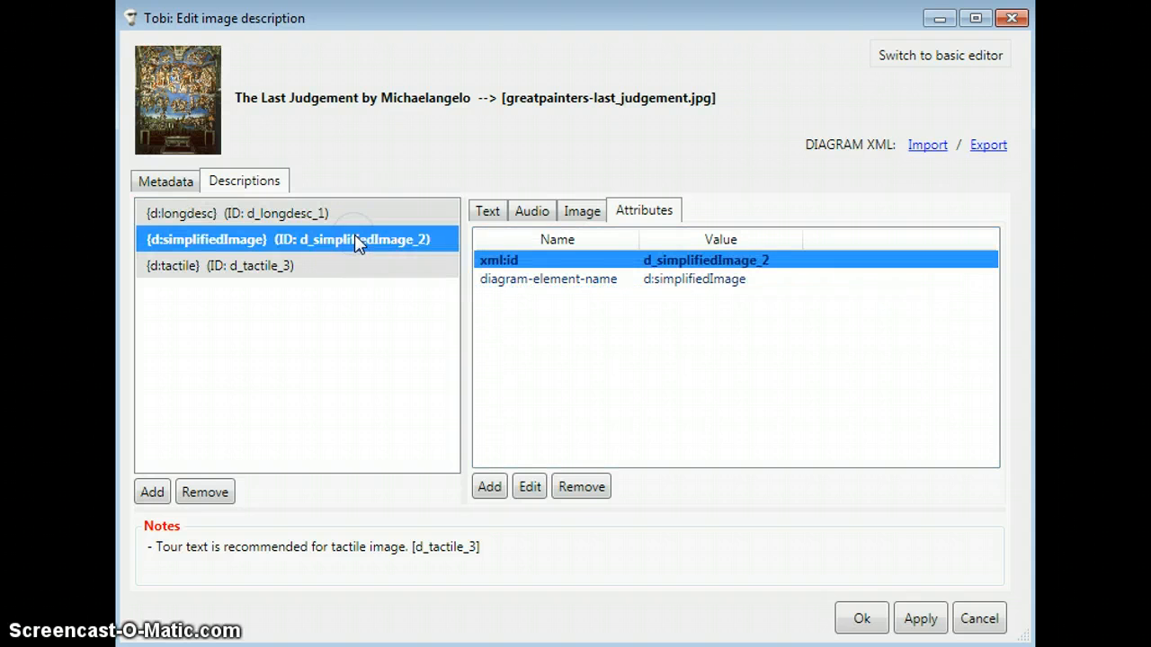
left_click(304, 268)
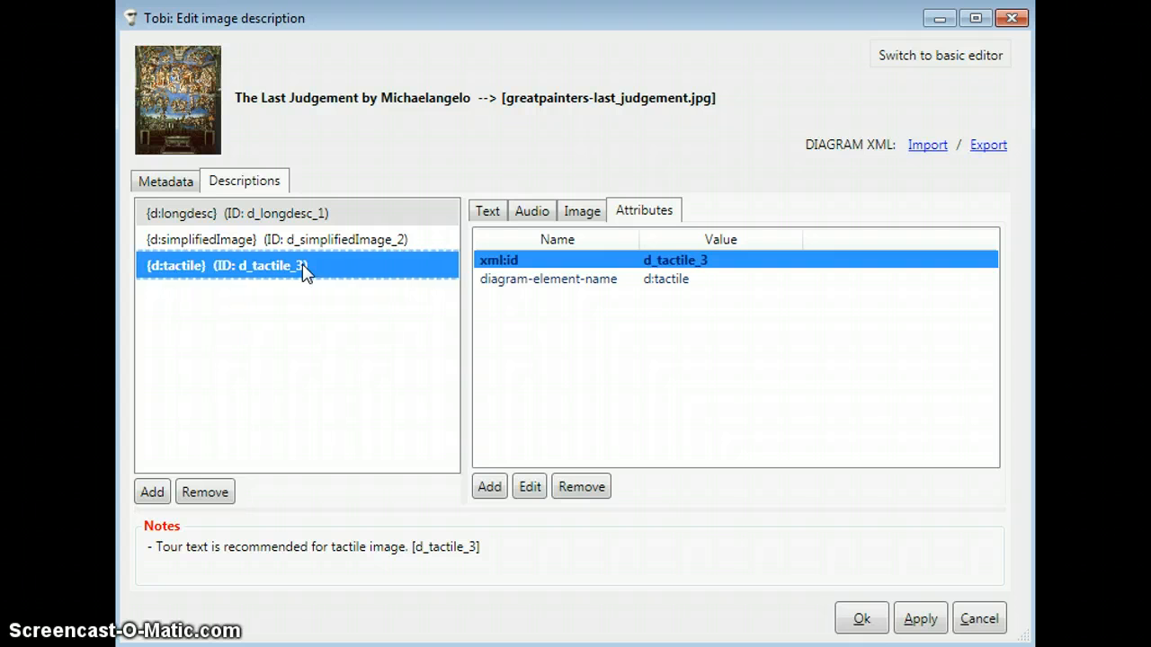
Step: Add a dc:Date metadata entry with the content 2012-06-10 to the image description
left_click(167, 182)
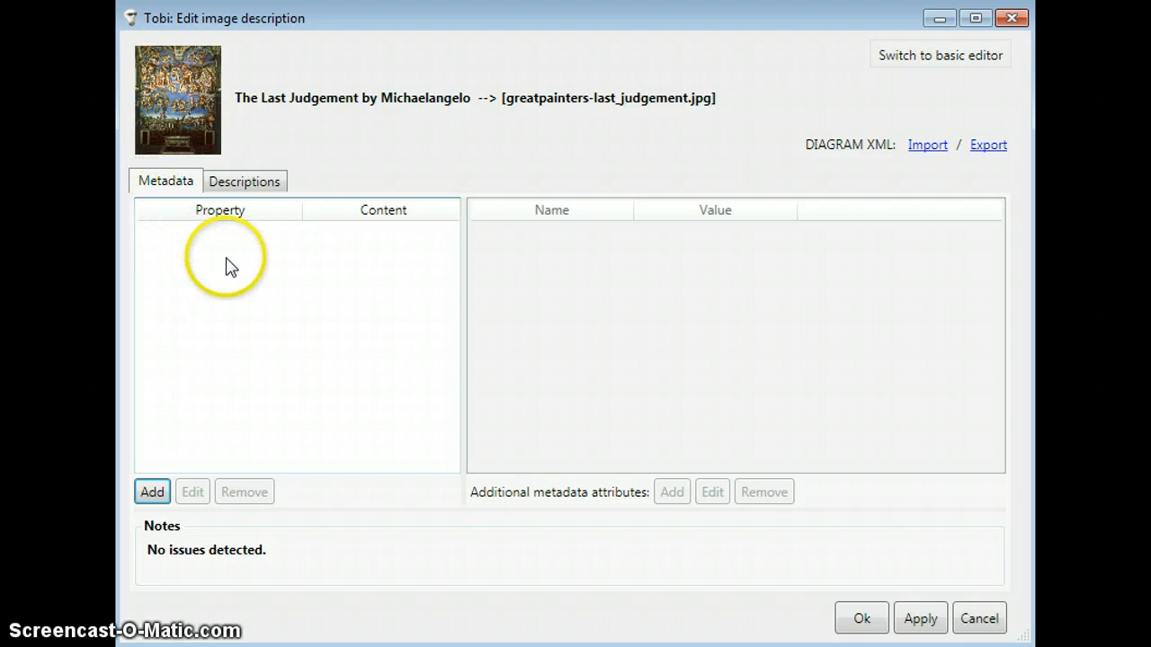
left_click(165, 500)
left_click(709, 304)
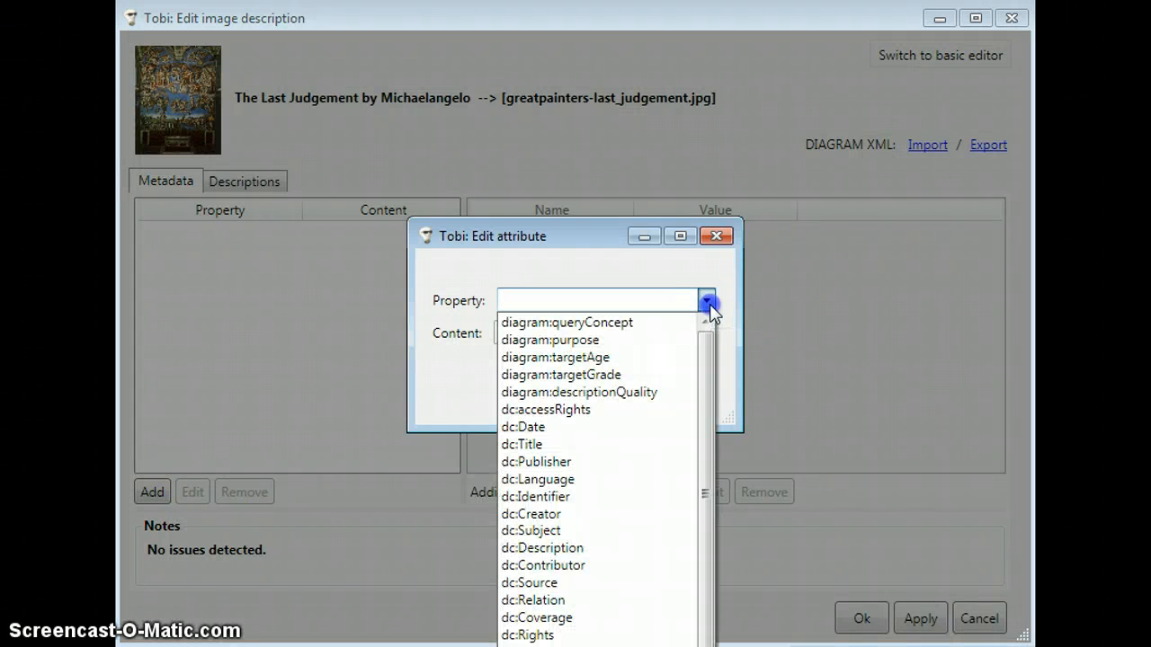
mouse_move(708, 364)
left_mouse_down()
mouse_move(705, 393)
mouse_move(708, 367)
left_mouse_up()
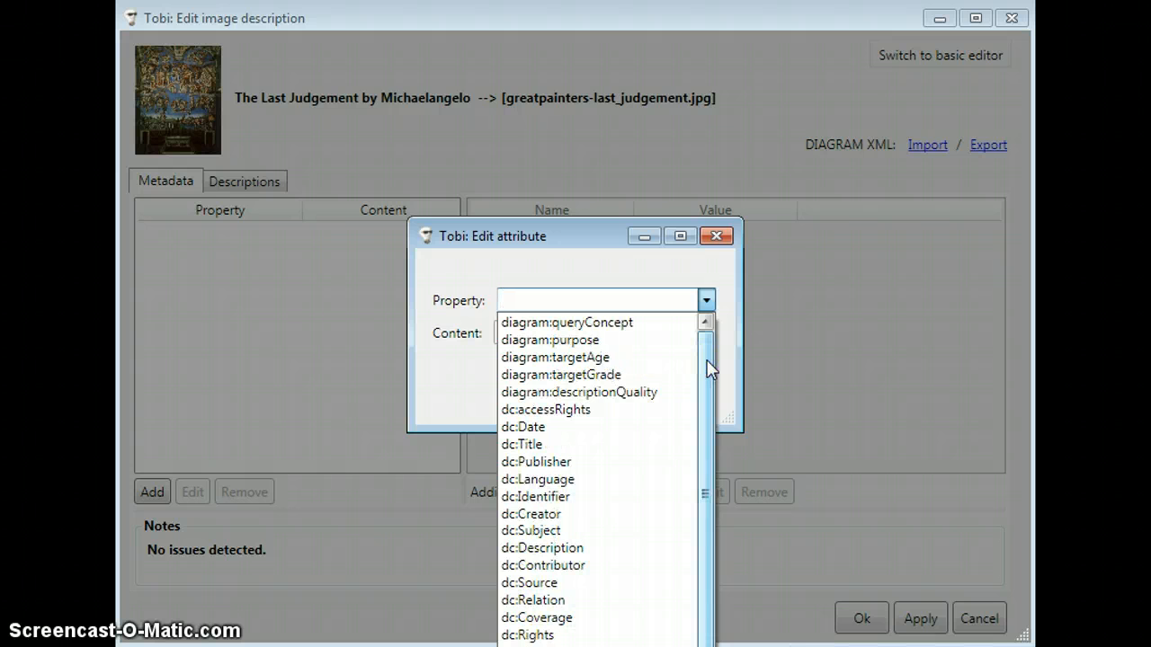
left_click(648, 429)
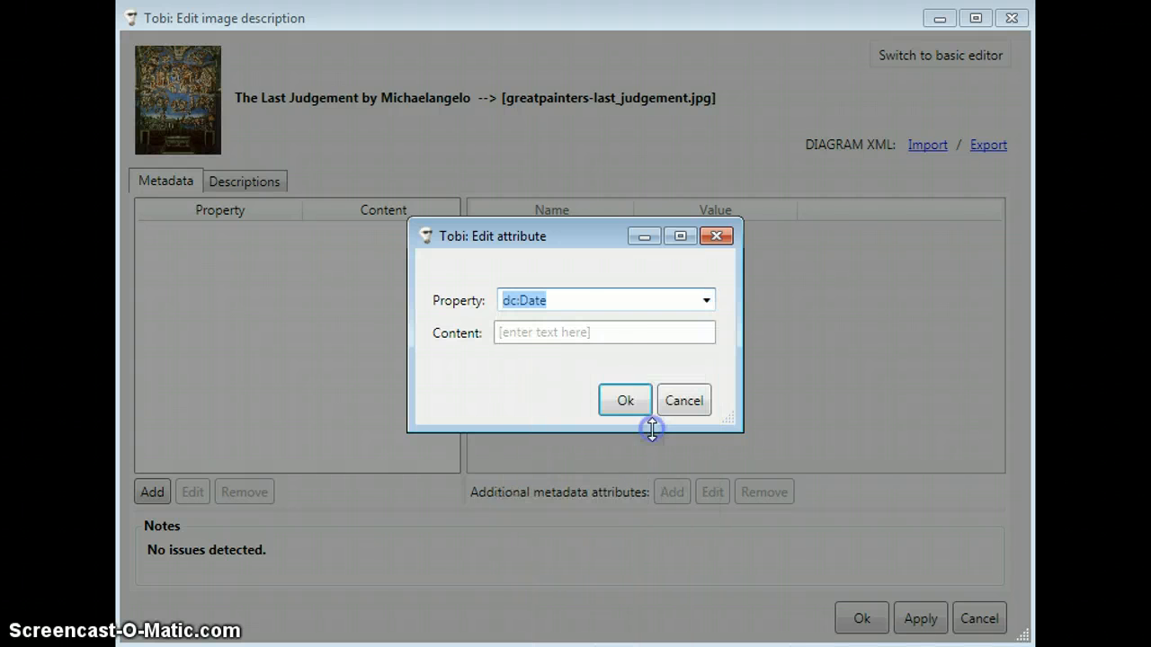
left_click(609, 333)
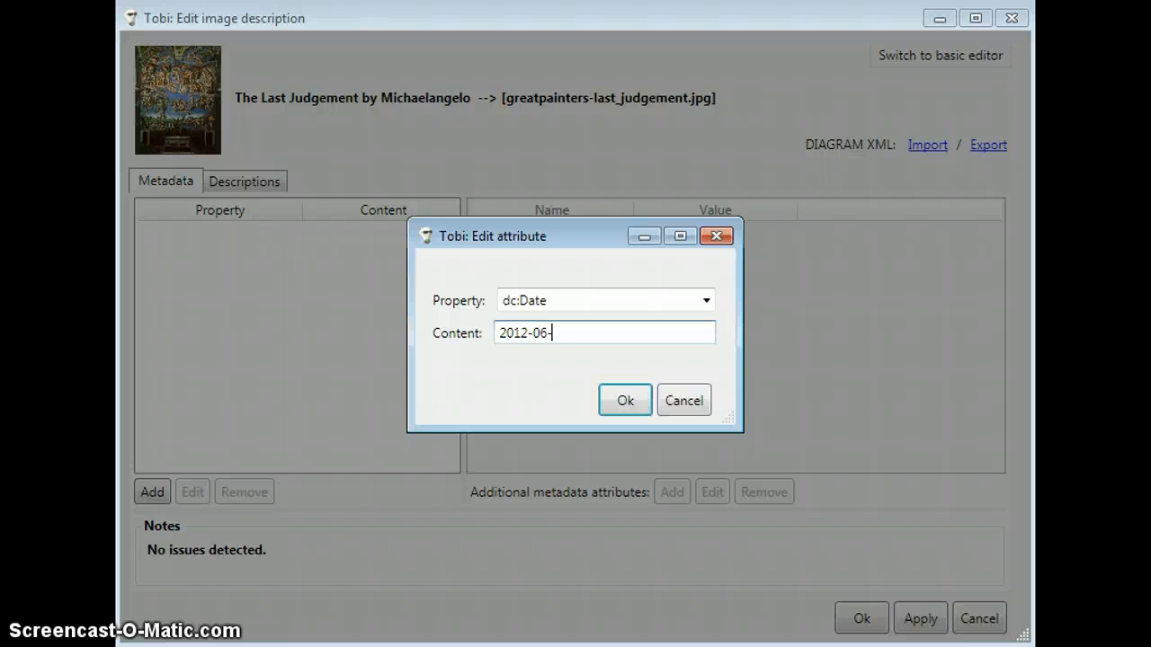
left_click(626, 400)
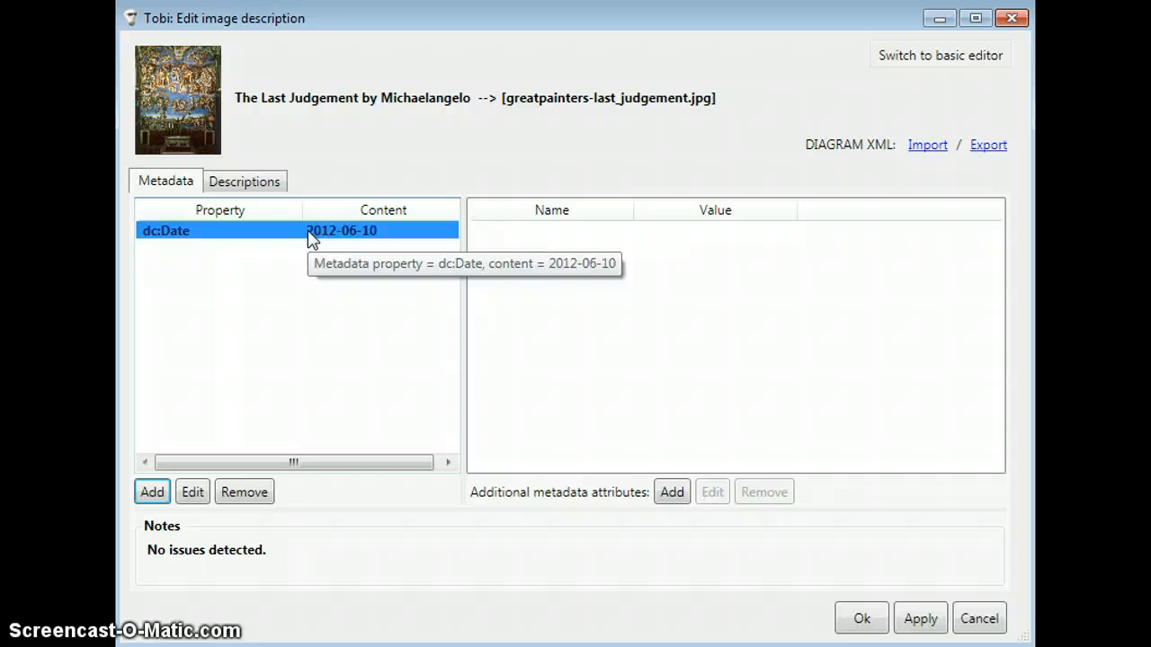
Step: Change the content of the dc:Date metadata entry to dfd2012-06-10
left_click(205, 492)
left_click(617, 334)
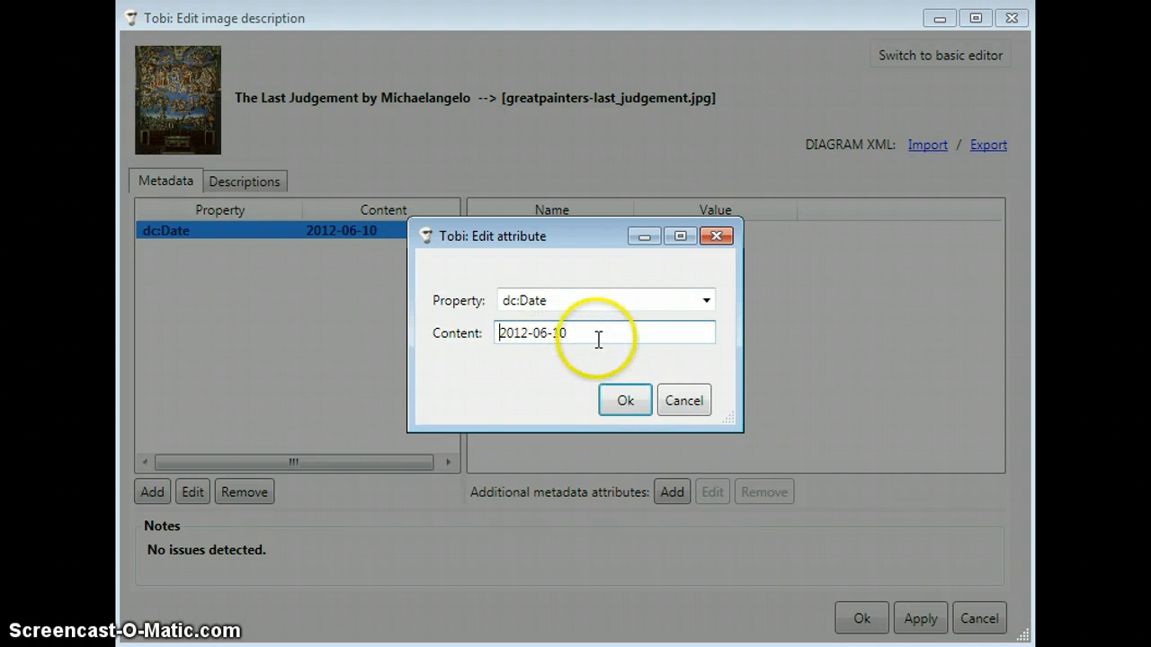
type("dfd")
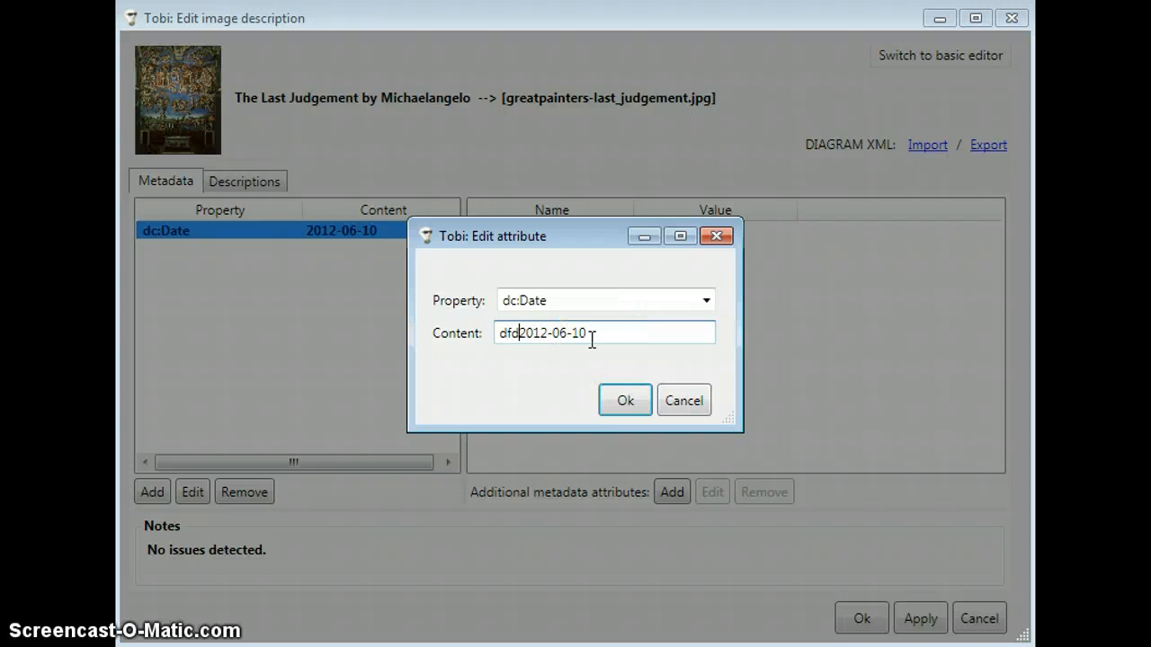
left_click(611, 401)
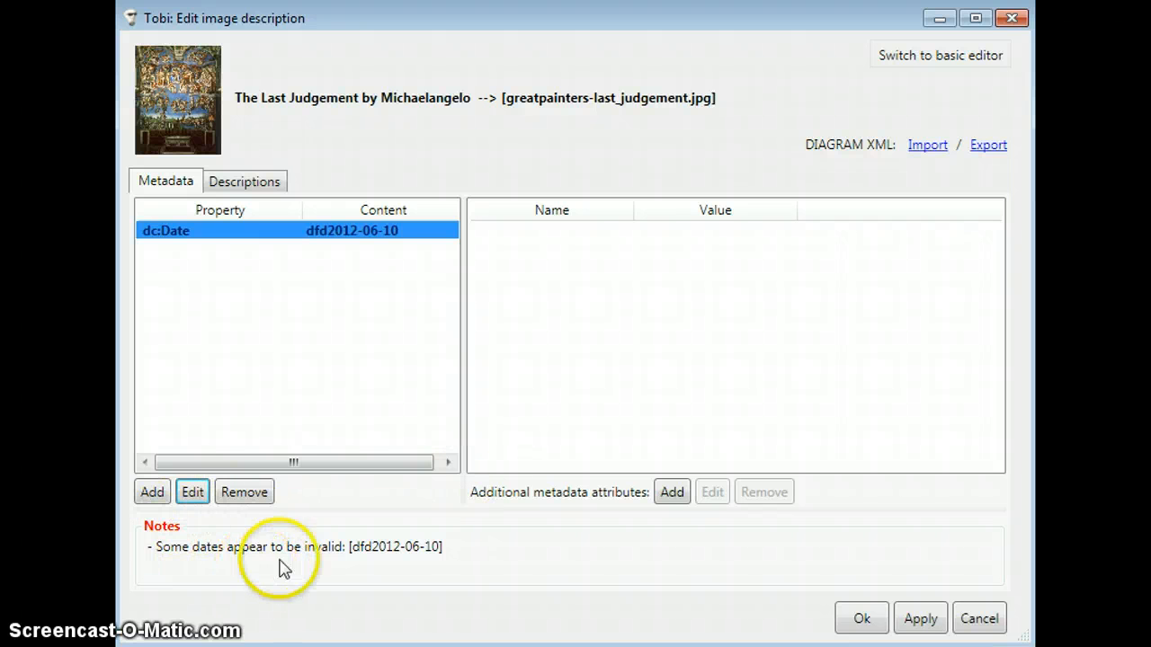
Step: Set the content of the dc:Date metadata entry to 2012-06-10 and accept the image description edits
left_click(194, 493)
left_click(517, 334)
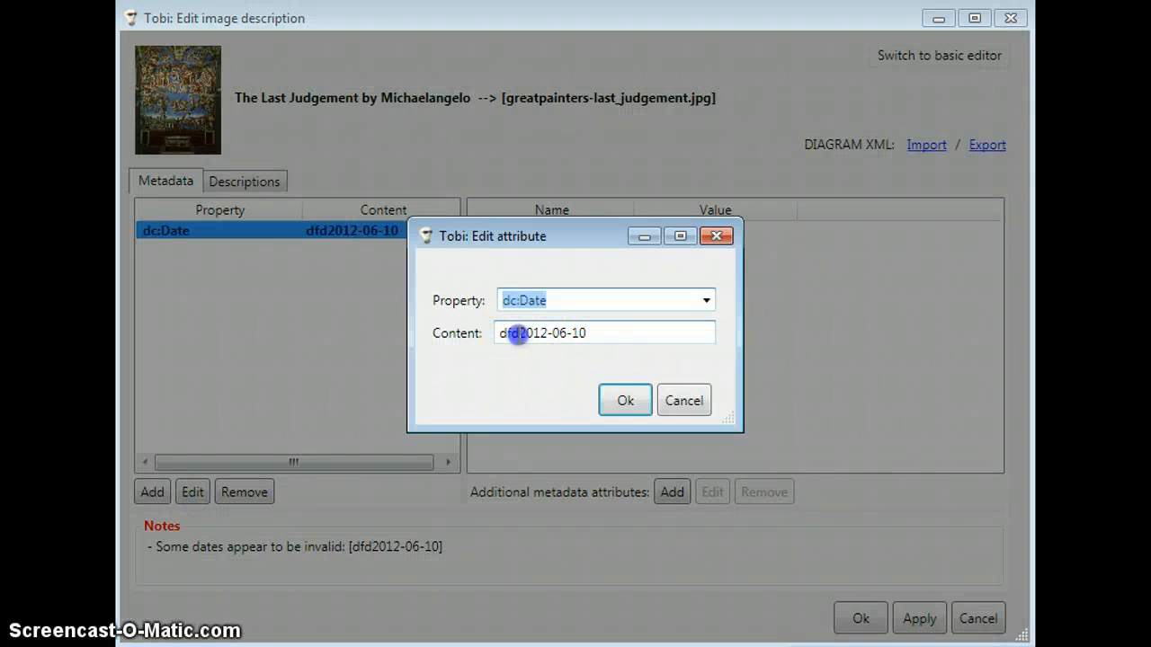
key("BackSpace")
key("BackSpace")
key("BackSpace")
left_click(625, 400)
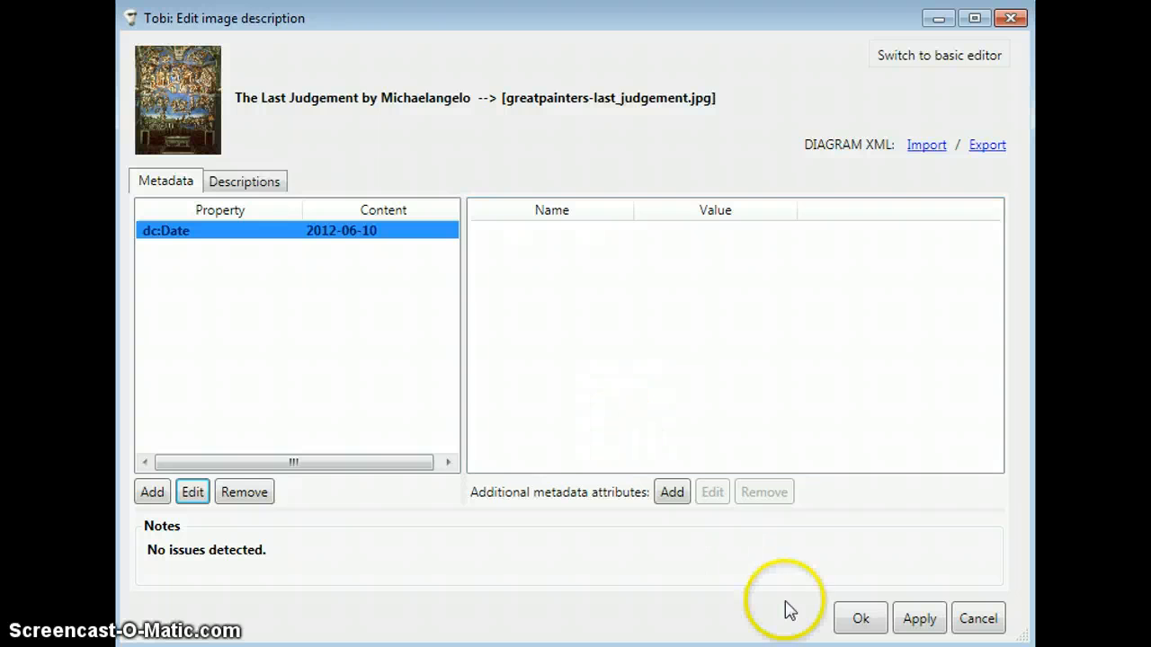
left_click(853, 629)
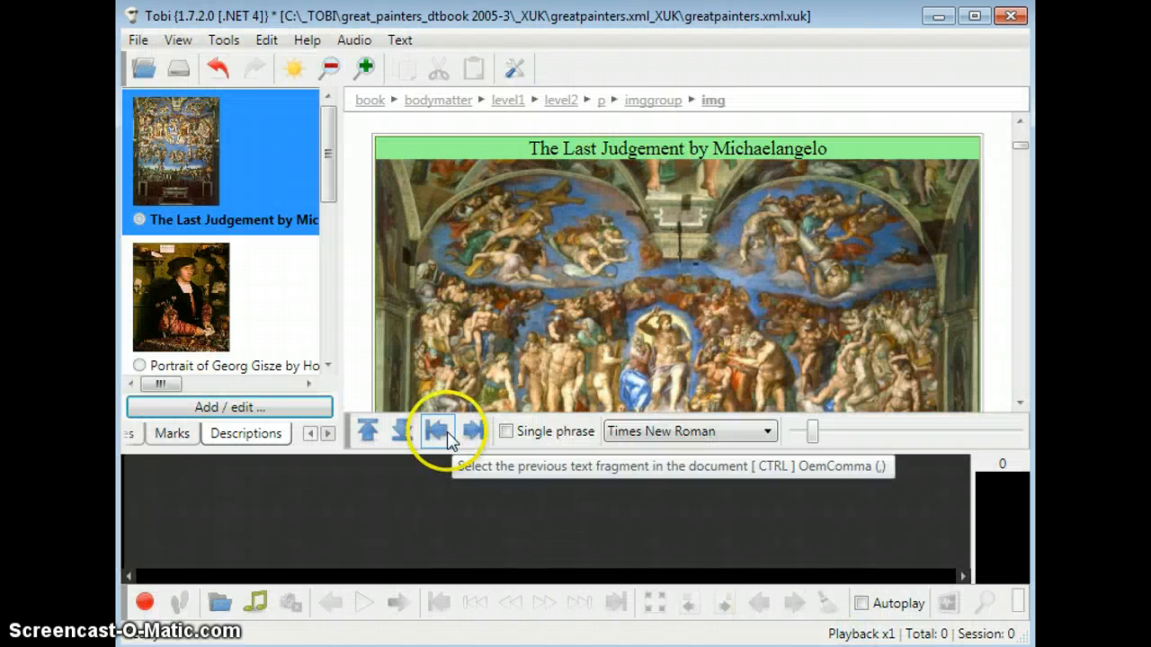
Step: Save the project and set its export to a Hz22050 sample rate with image descriptions included and no MP3 encoding
left_click(180, 69)
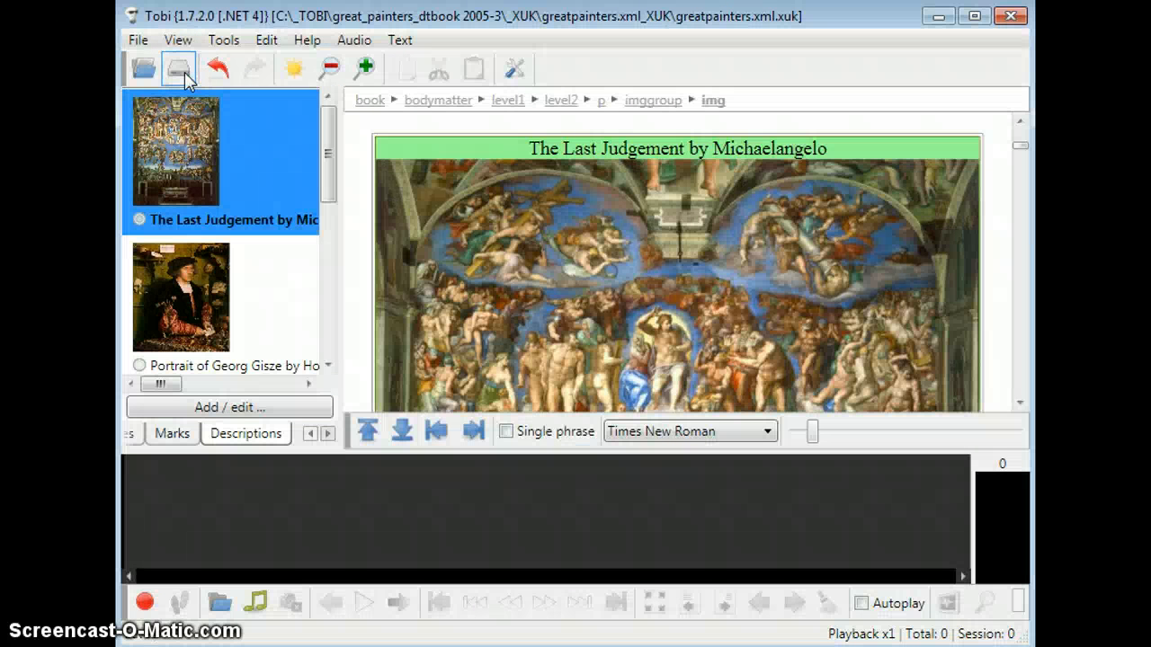
left_click(138, 41)
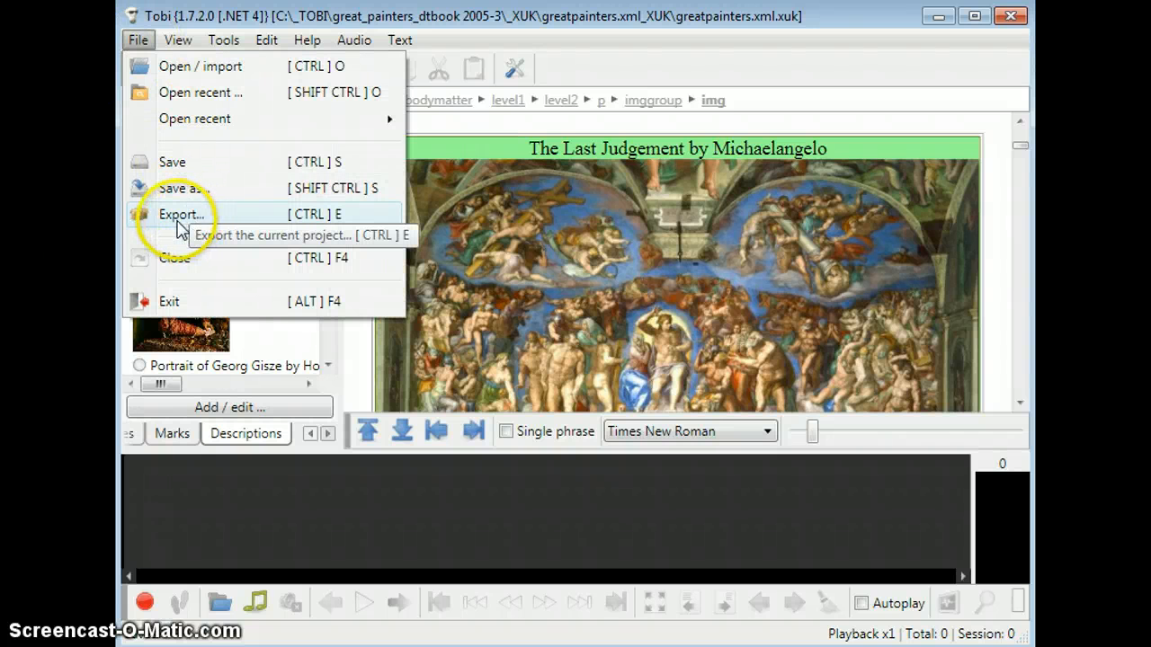
left_click(185, 220)
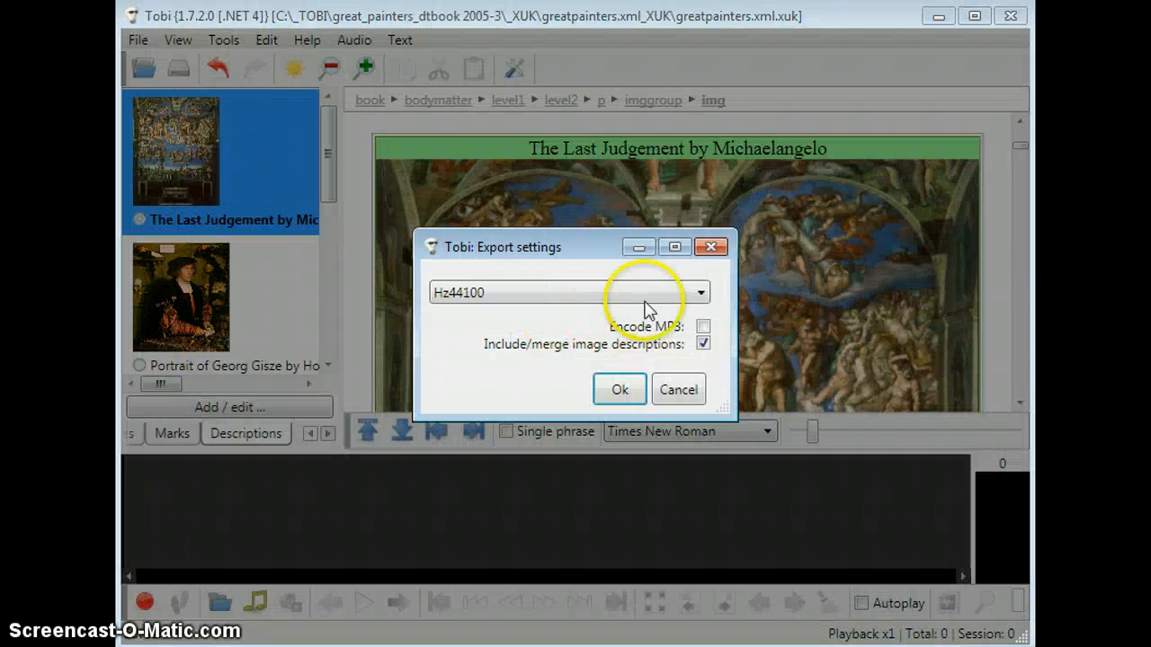
left_click(673, 294)
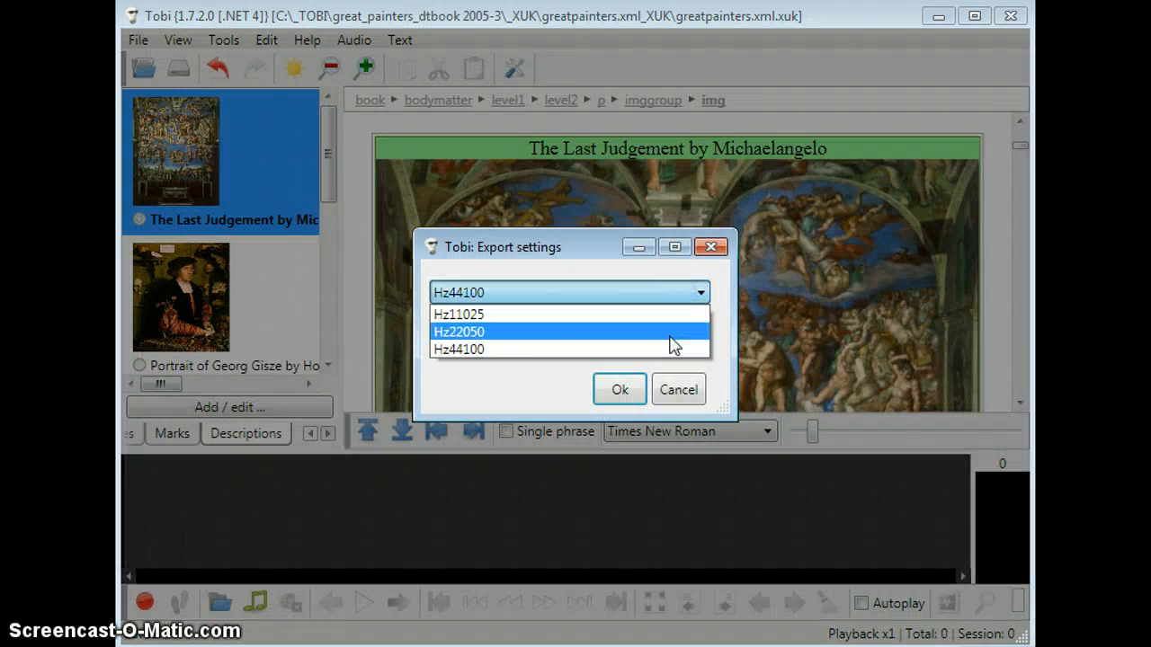
left_click(673, 332)
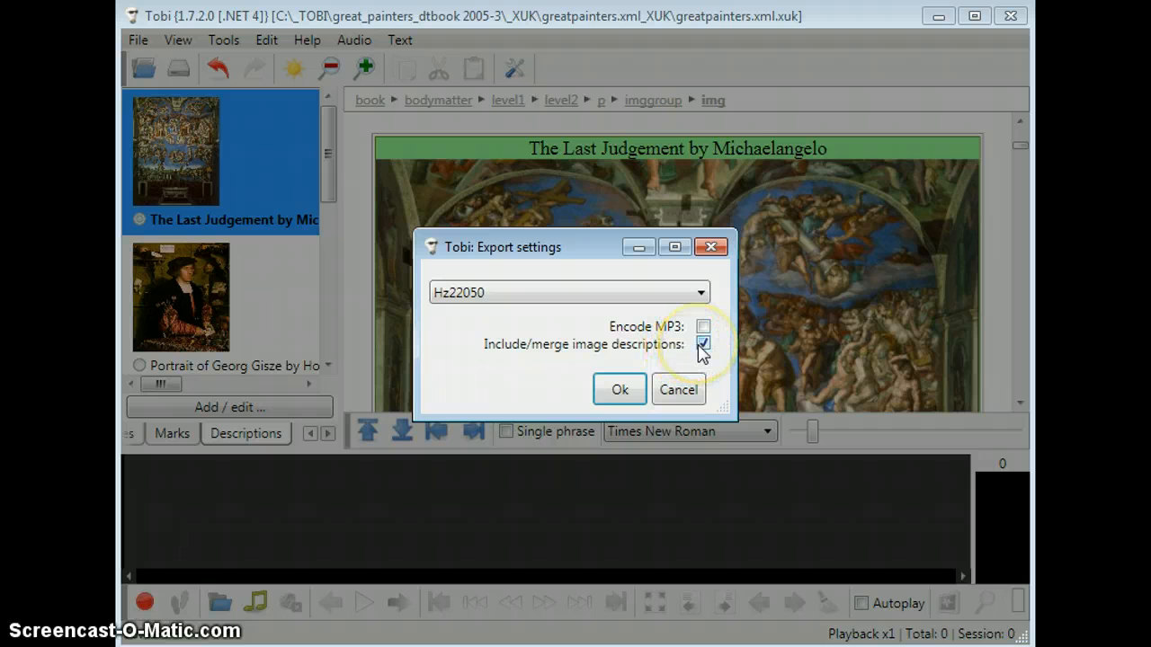
left_click(635, 369)
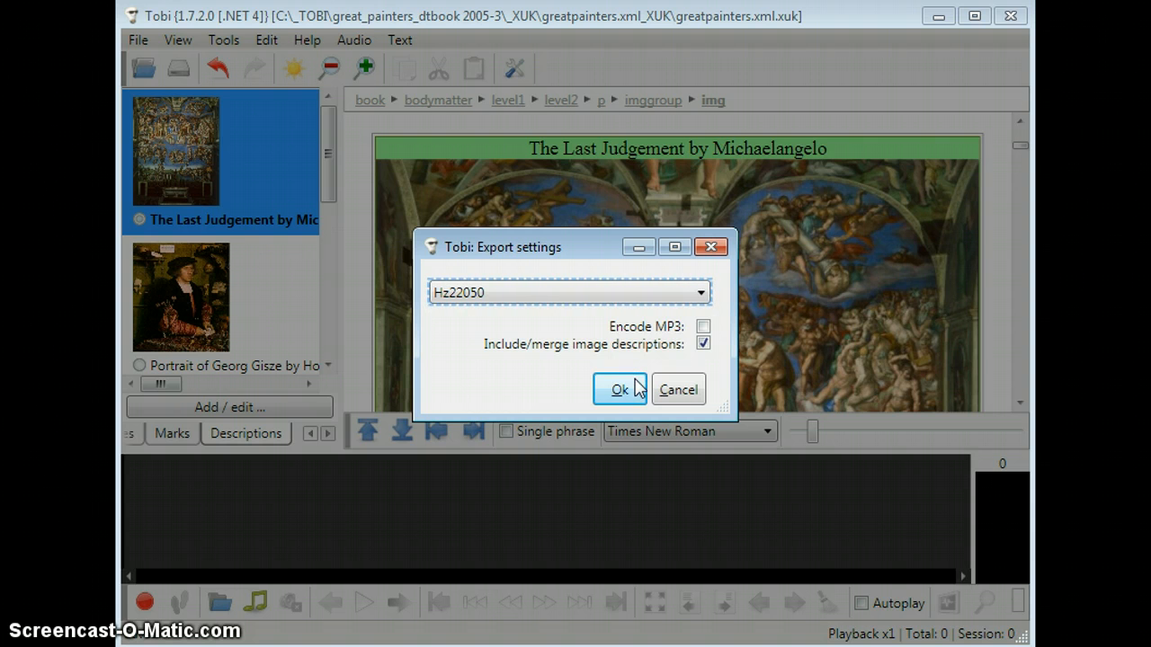
left_click(619, 389)
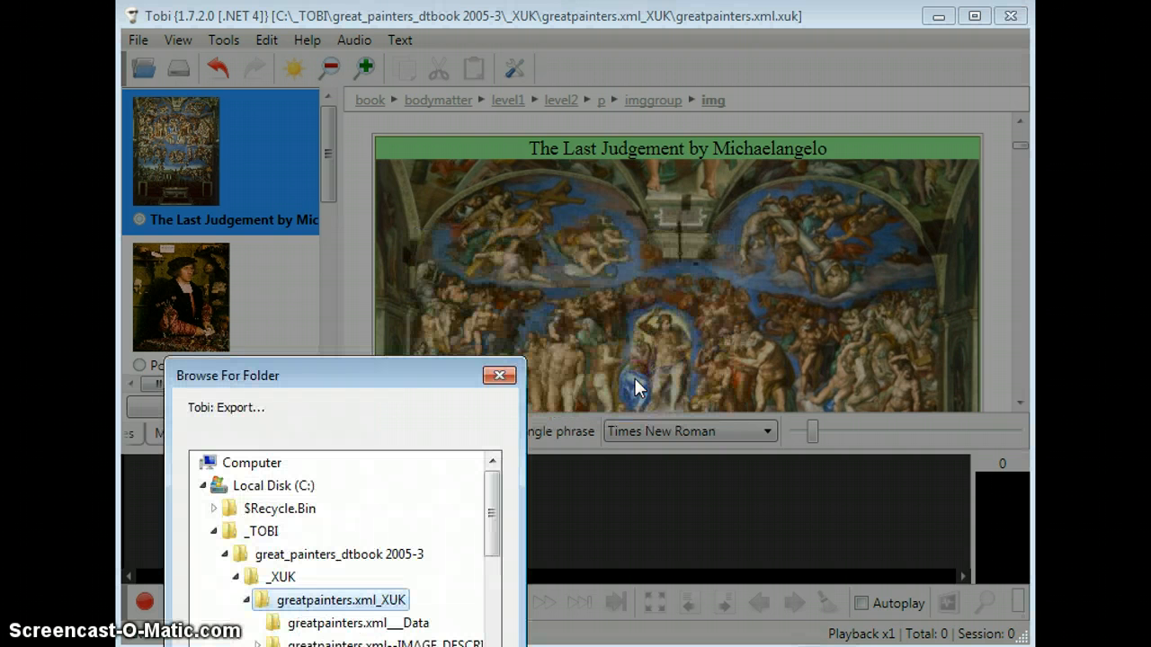
Step: Export the project into the _TOBI folder on Local Disk (C:)
left_click_drag(419, 364, 502, 148)
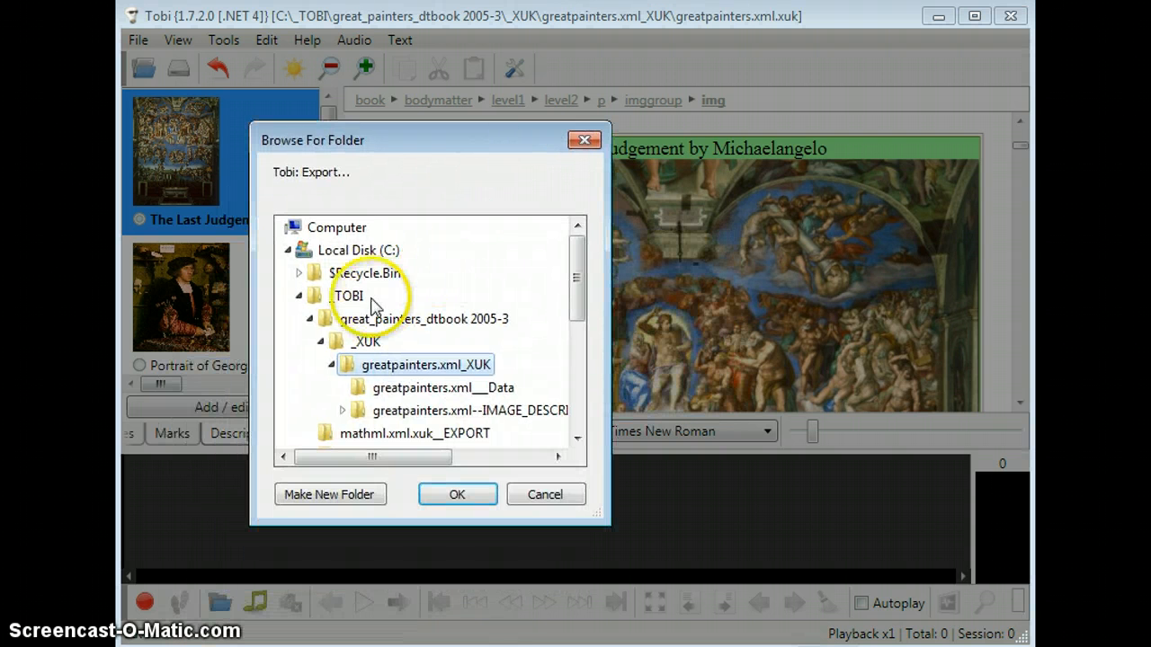
left_click(353, 298)
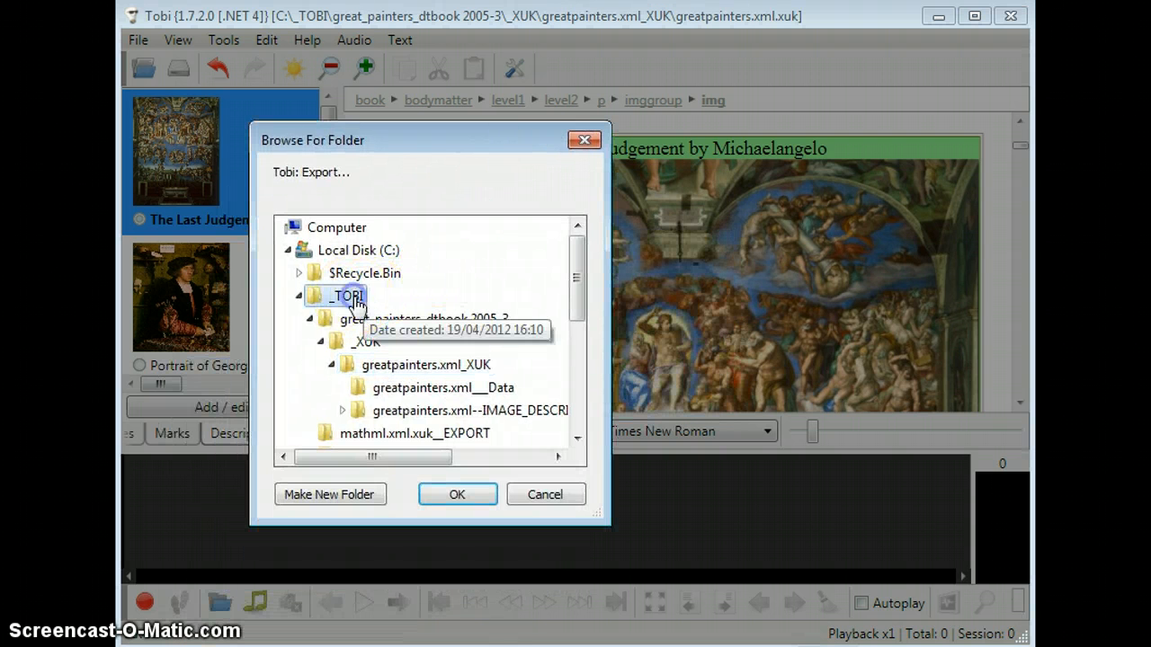
left_click(442, 500)
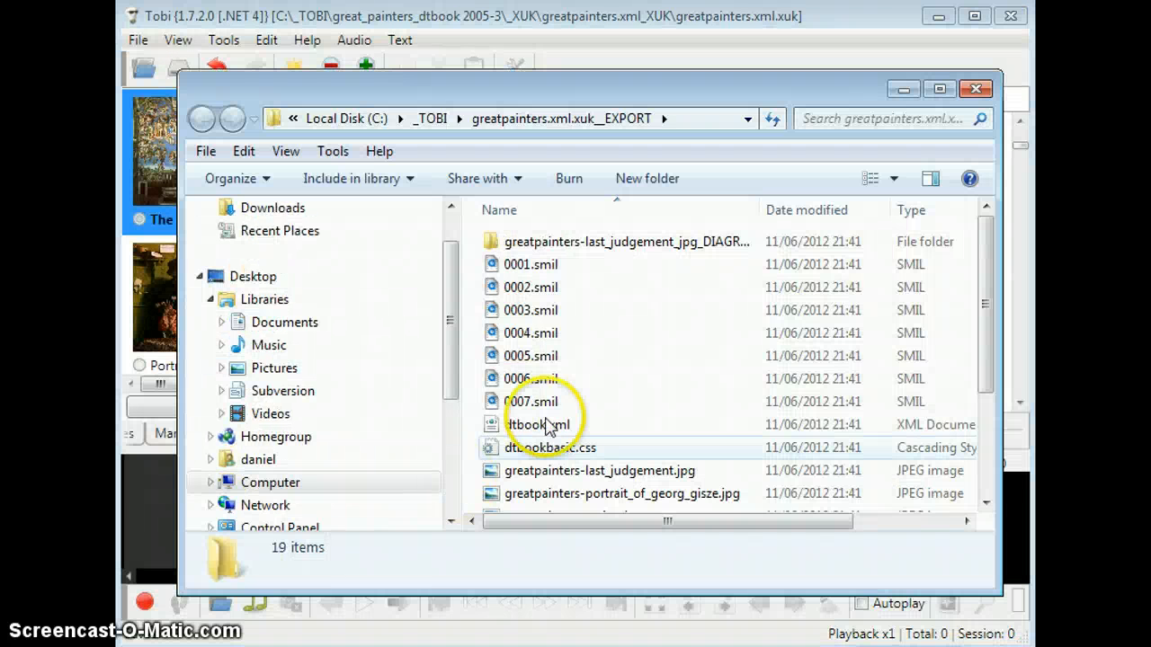
Step: Examine the SMIL files, dtbook.xml and dtbookbasic.css in the greatpainters.xml.xuk__EXPORT folder
left_click(619, 274)
left_click(568, 406, "shift")
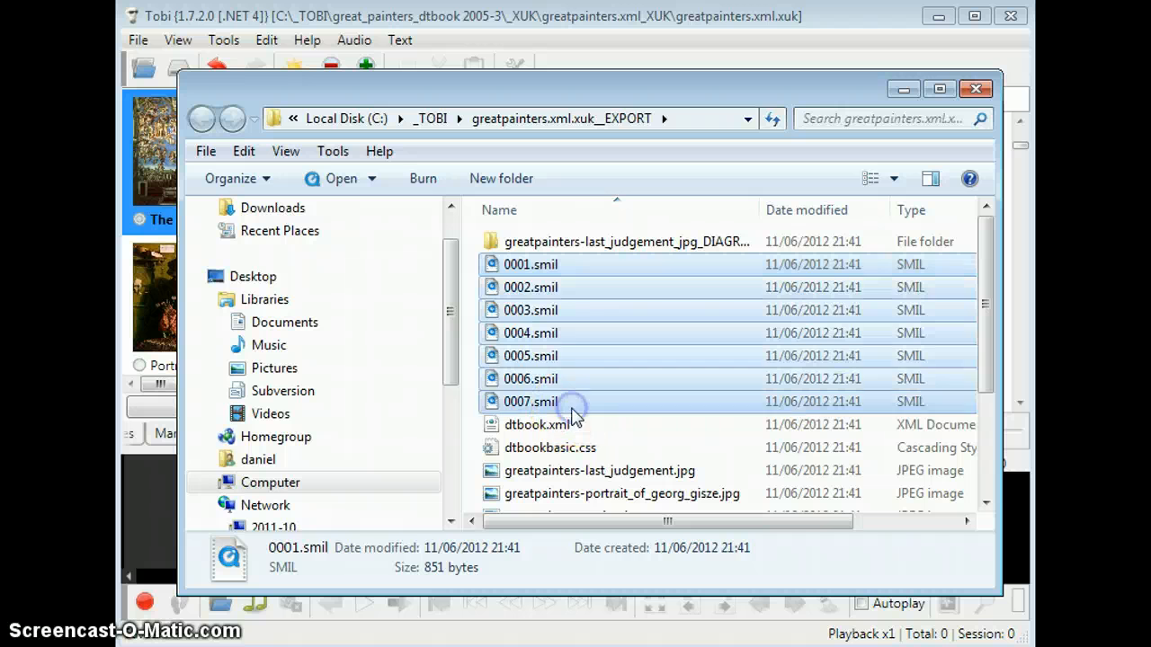
left_click(572, 425)
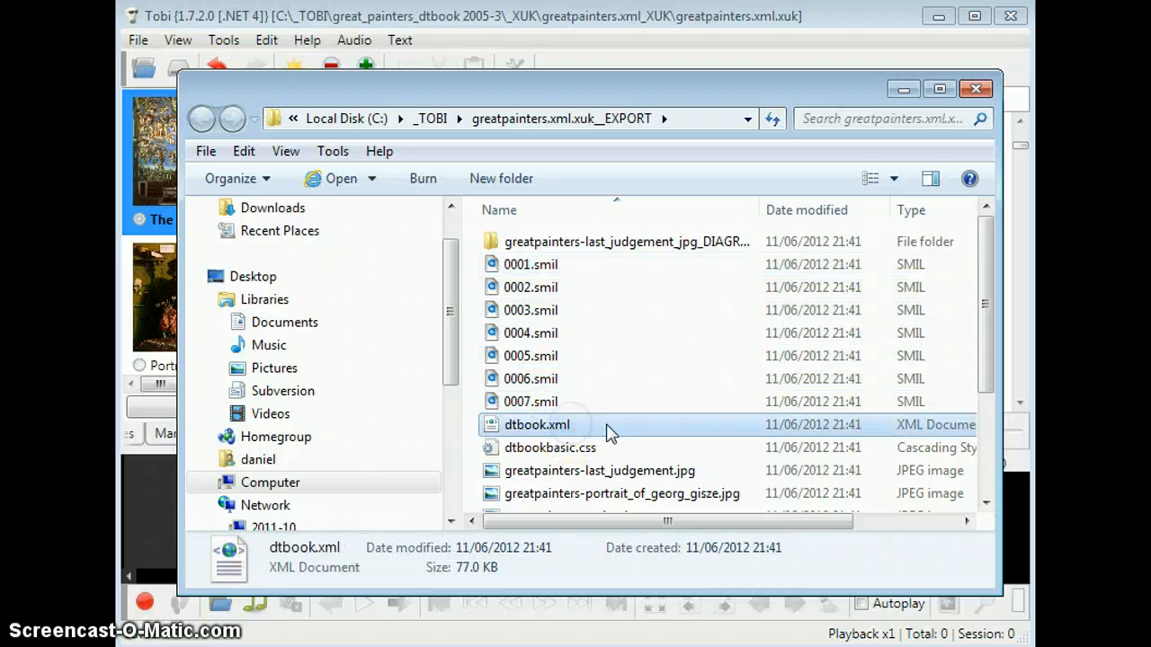
left_click_drag(979, 297, 972, 351)
left_click_drag(591, 521, 551, 526)
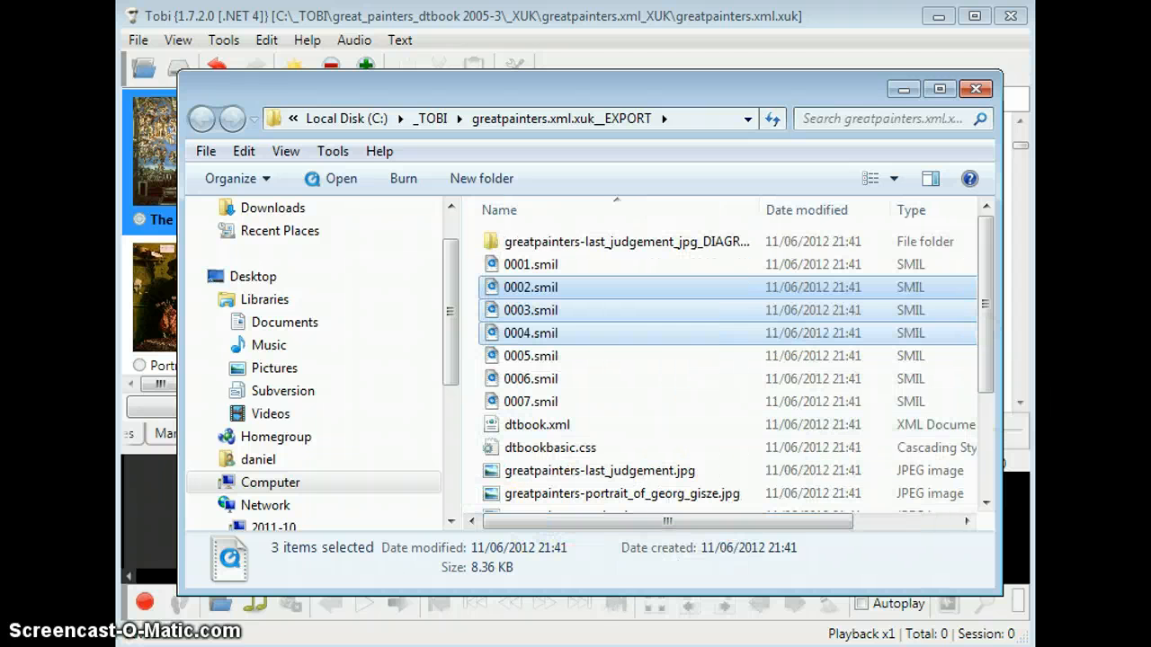
left_click_drag(987, 352, 992, 430)
left_click(583, 307)
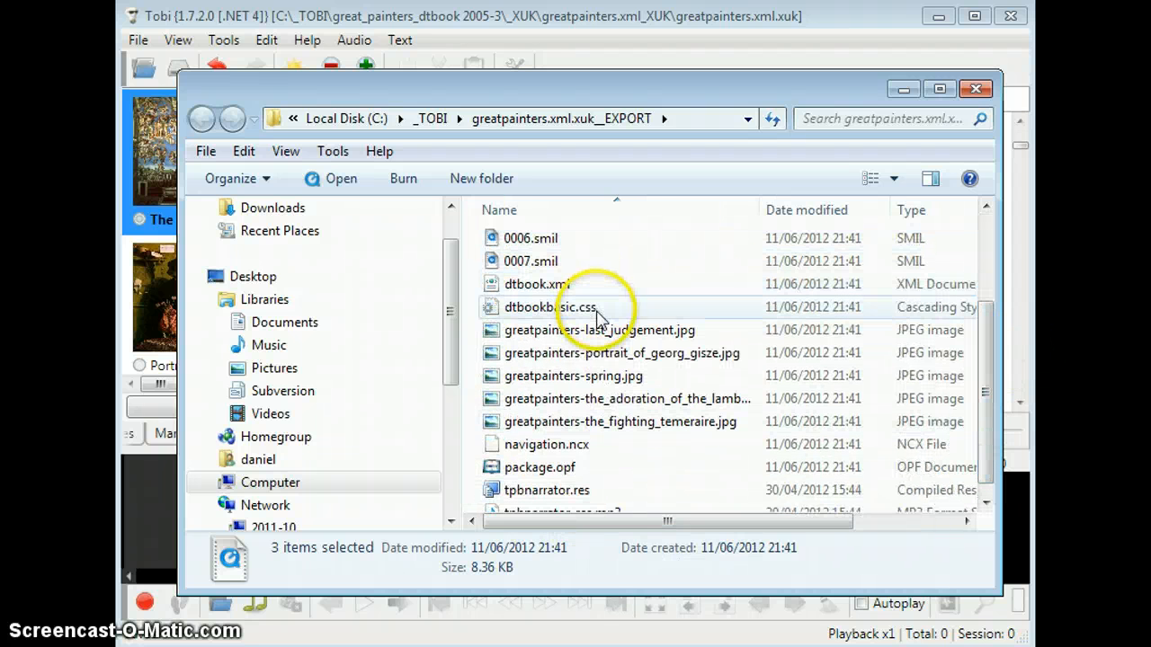
Step: Examine the exported JPEG images, navigation.ncx, package.opf and the tpbnarrator resource files
left_click(600, 335)
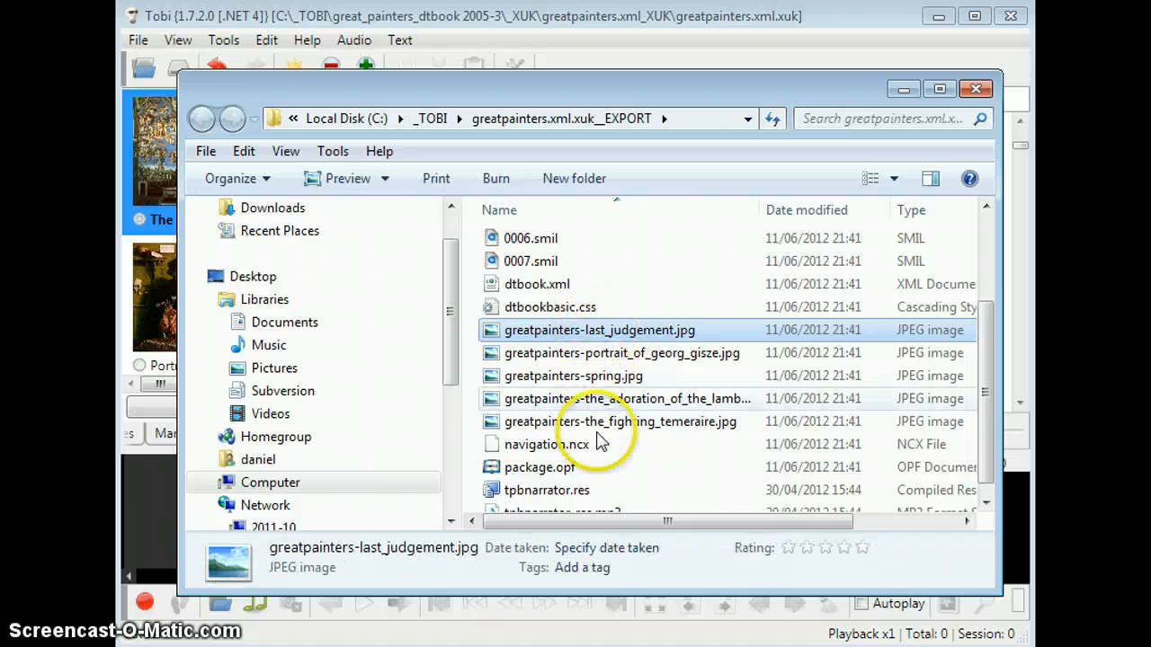
left_click(539, 422, "shift")
left_click(588, 450)
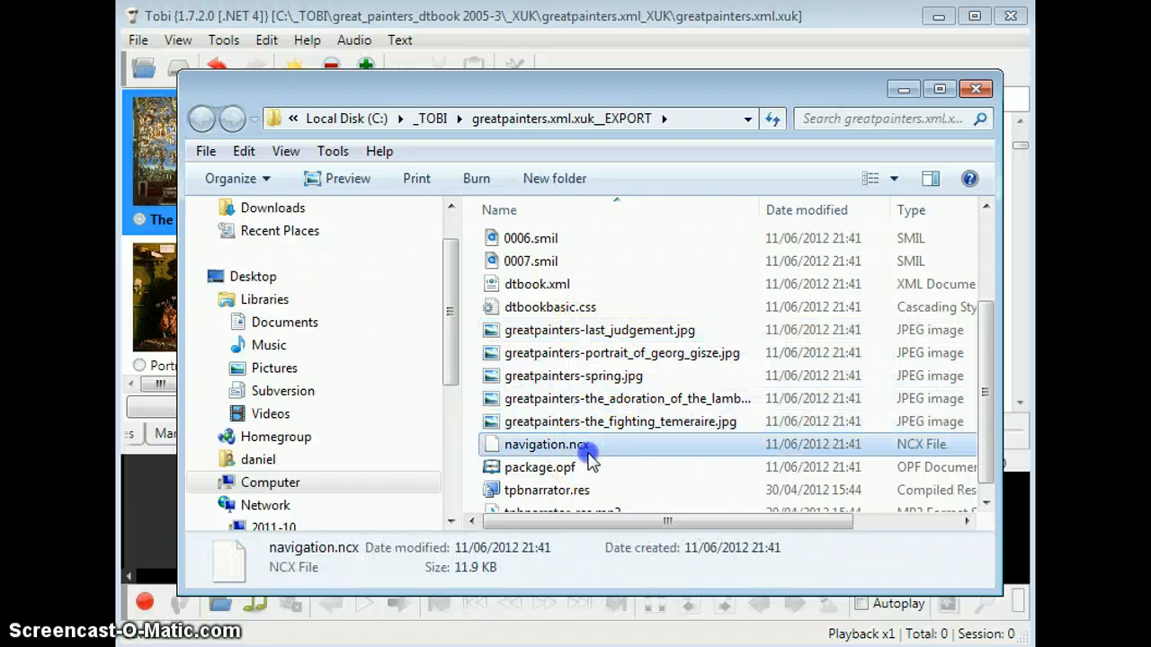
left_click_drag(983, 399, 980, 477)
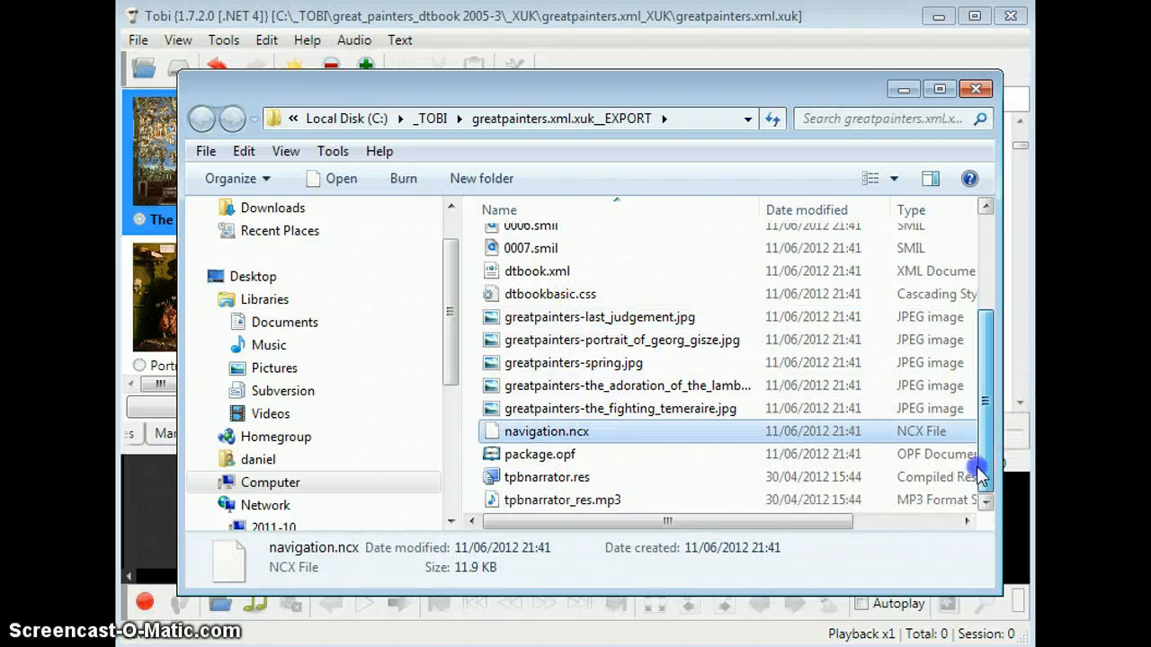
left_click(531, 457)
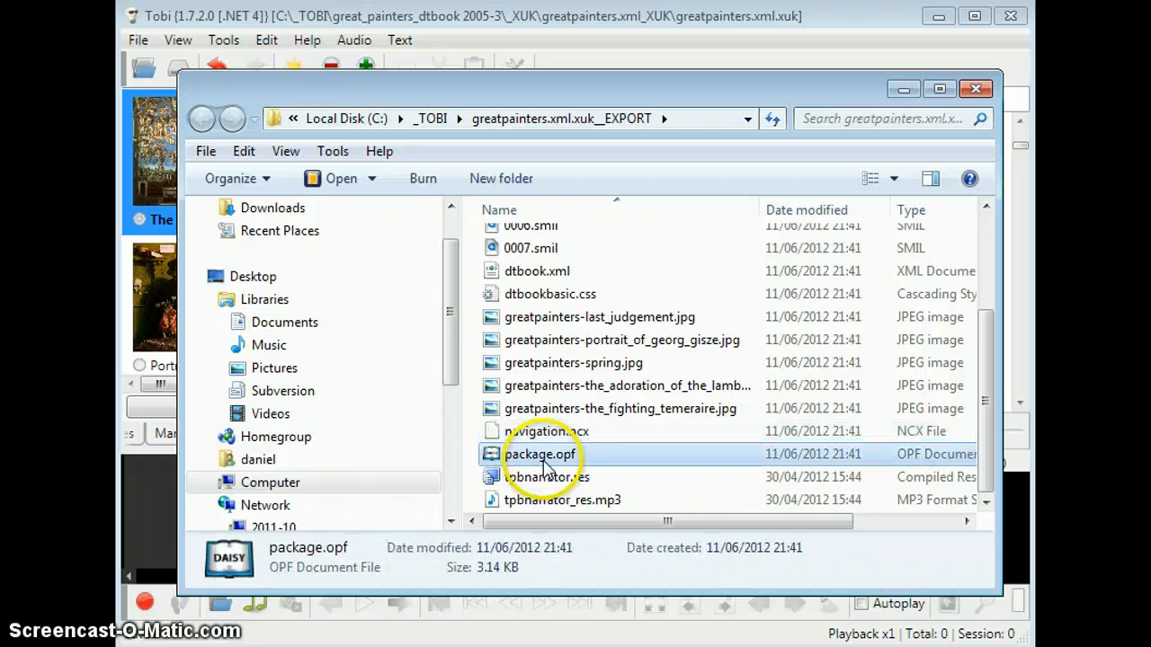
left_click(625, 460)
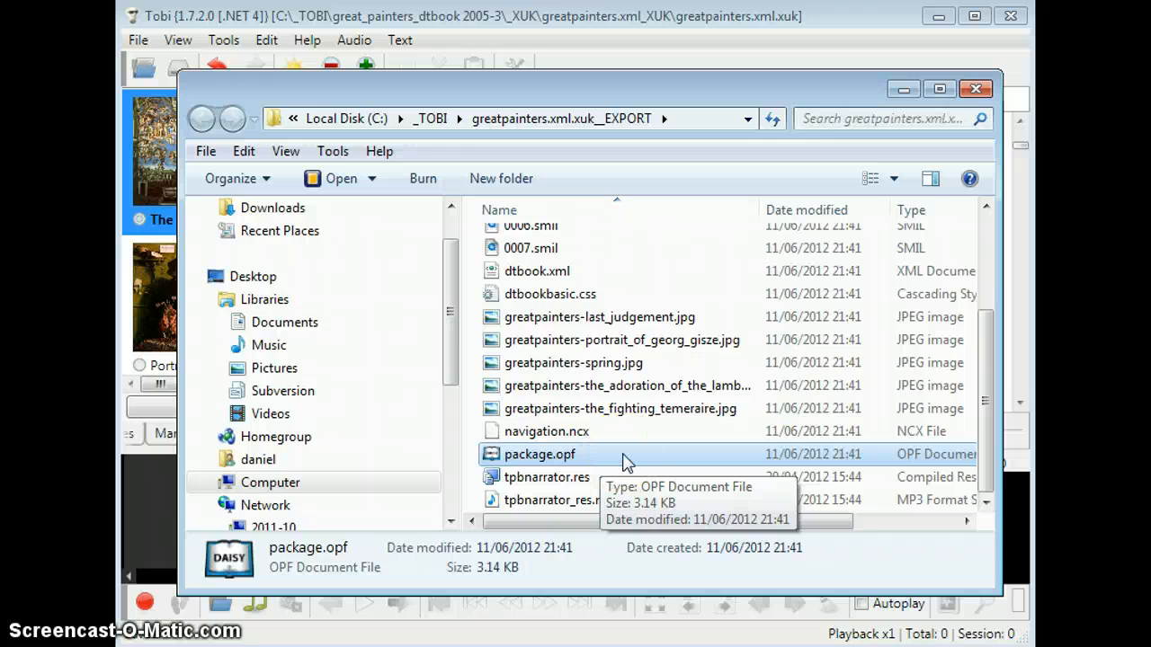
left_click(580, 469)
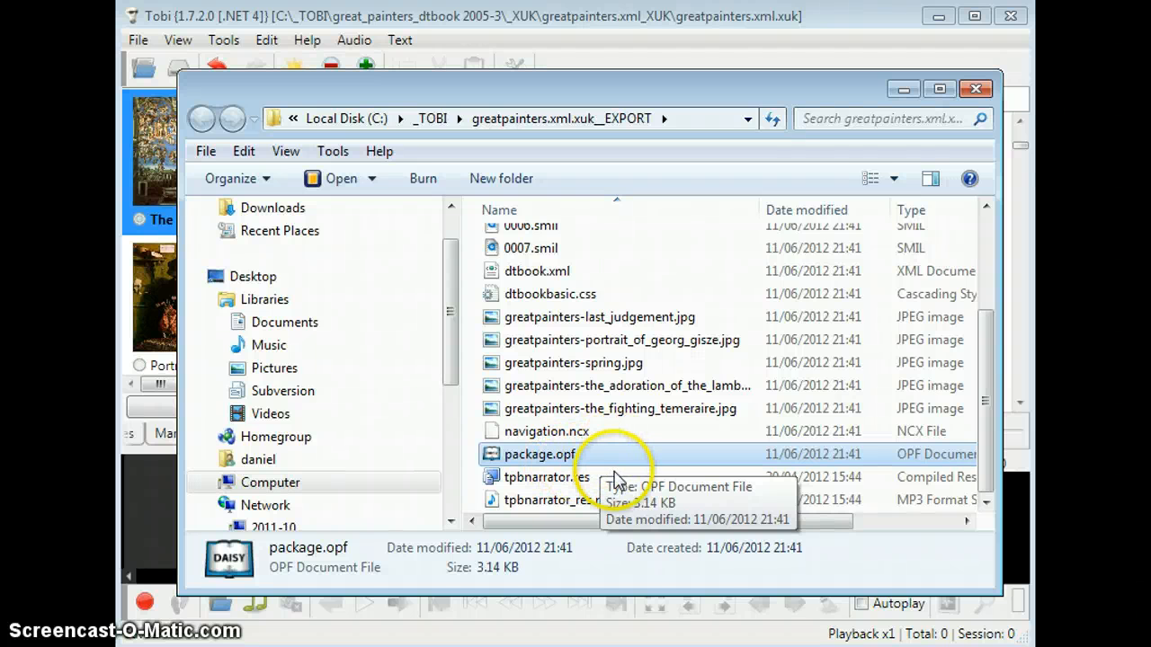
left_click(614, 478)
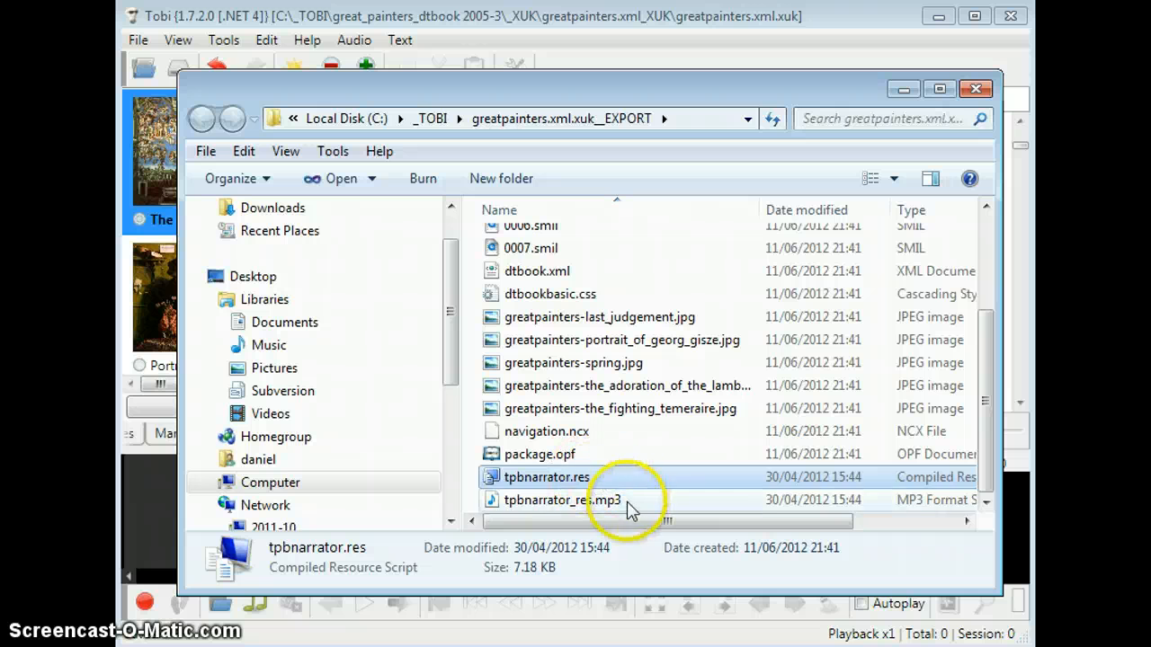
left_click(627, 509)
left_click_drag(994, 402, 1000, 267)
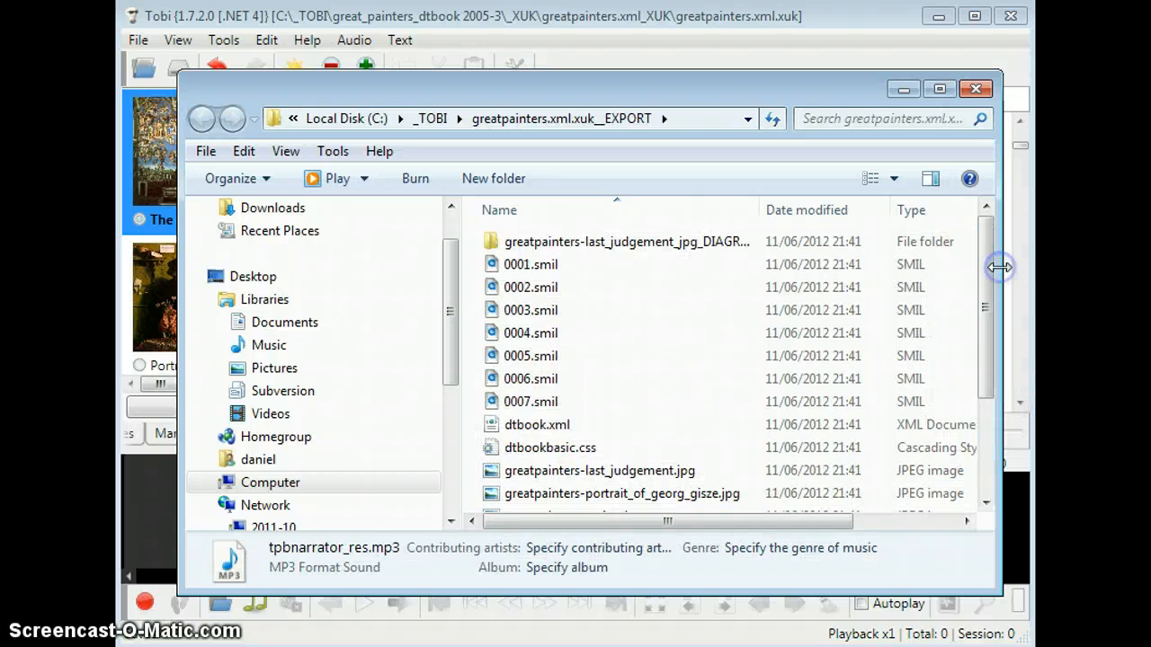
Step: Open the greatpainters-last_judgement_jpg_DIAGRAM_Description folder and examine its XML description, 0.wav, tiger.svg and Tobi.png
left_click(589, 252)
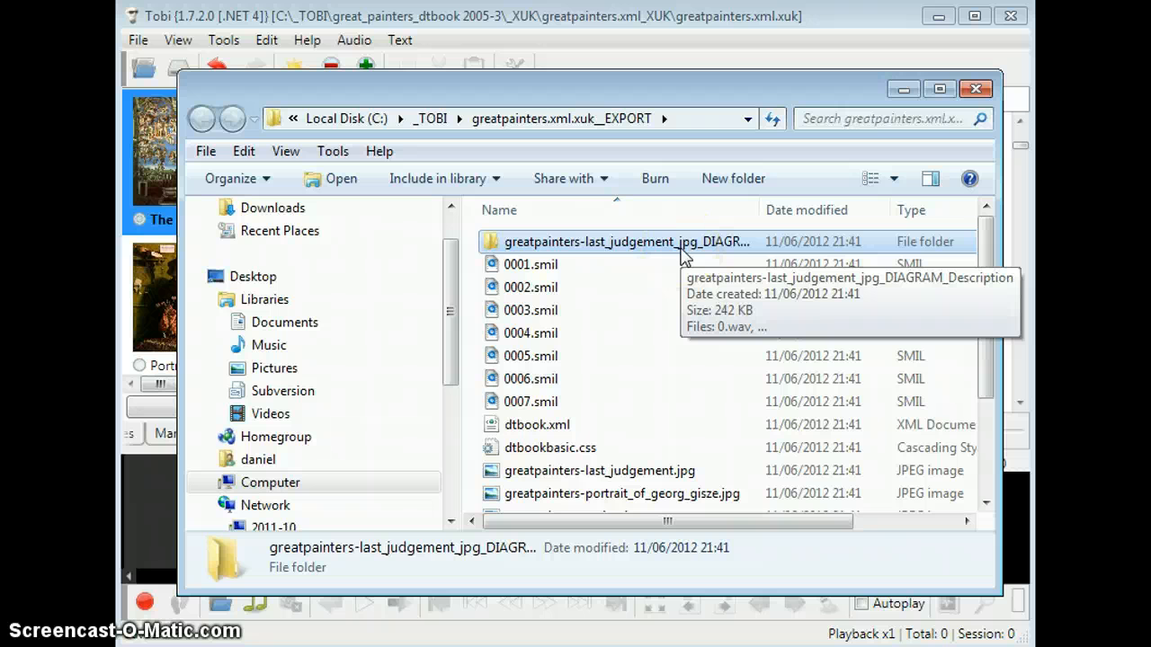
left_click(584, 245)
double_click(584, 244)
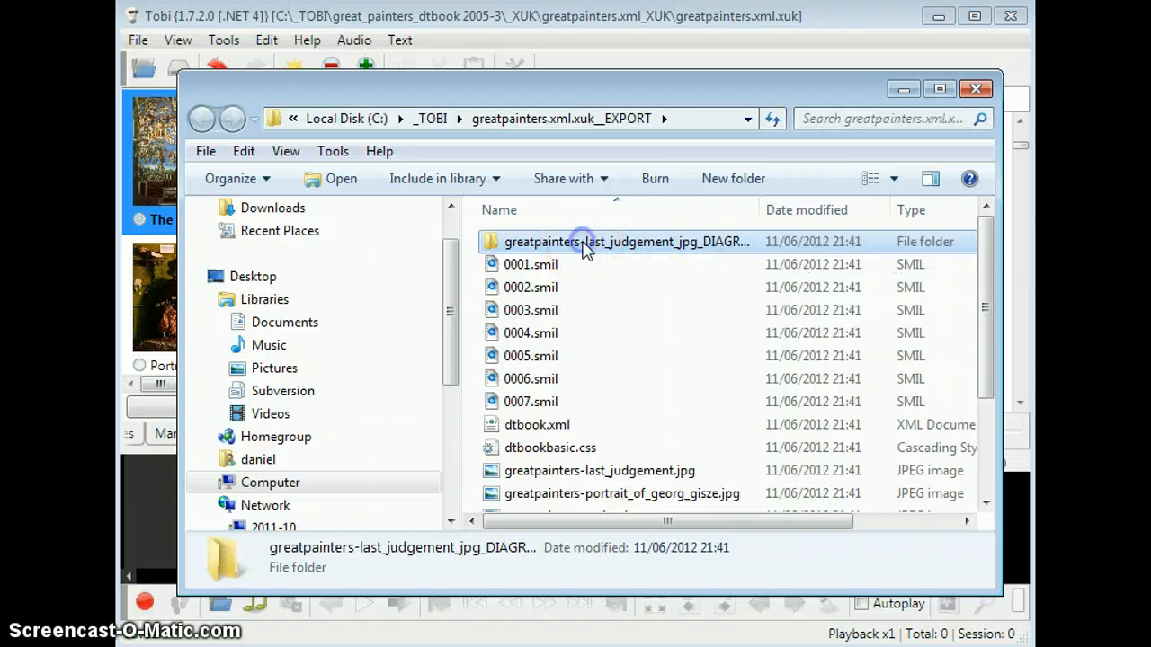
left_click(583, 266)
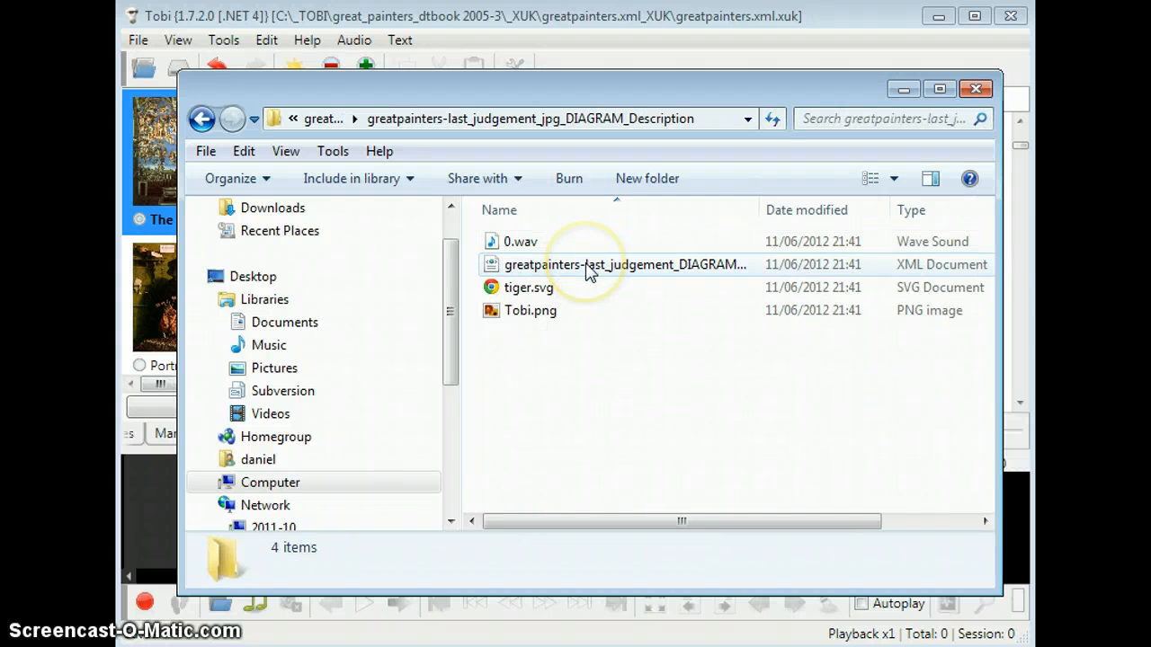
left_click(586, 264)
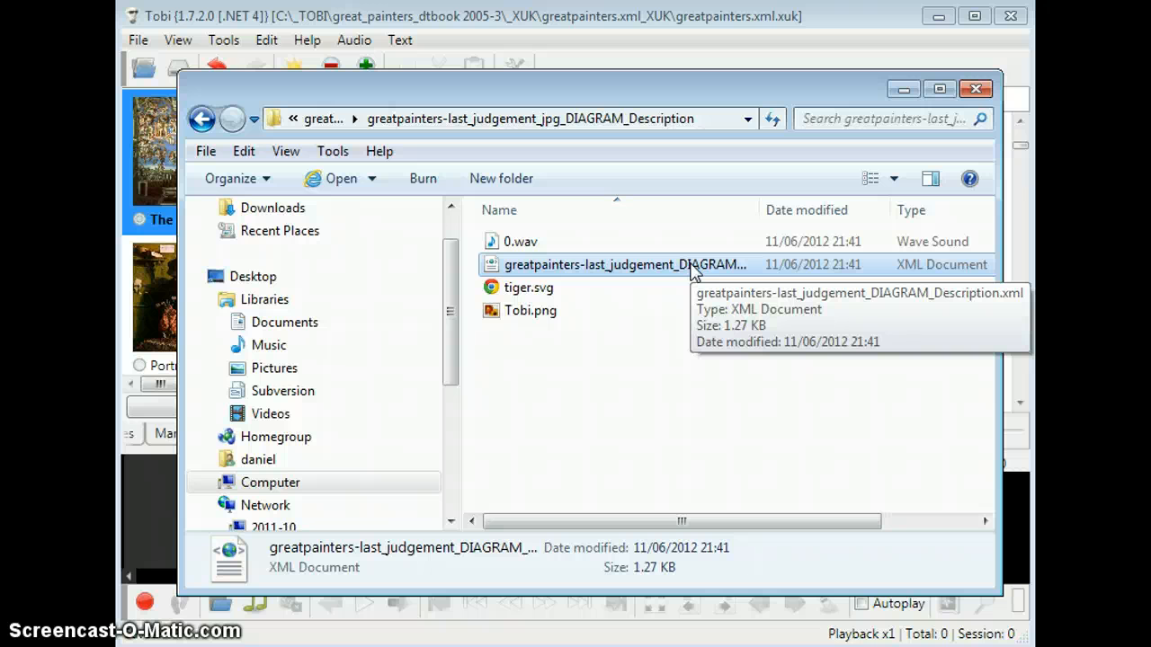
left_click(633, 275)
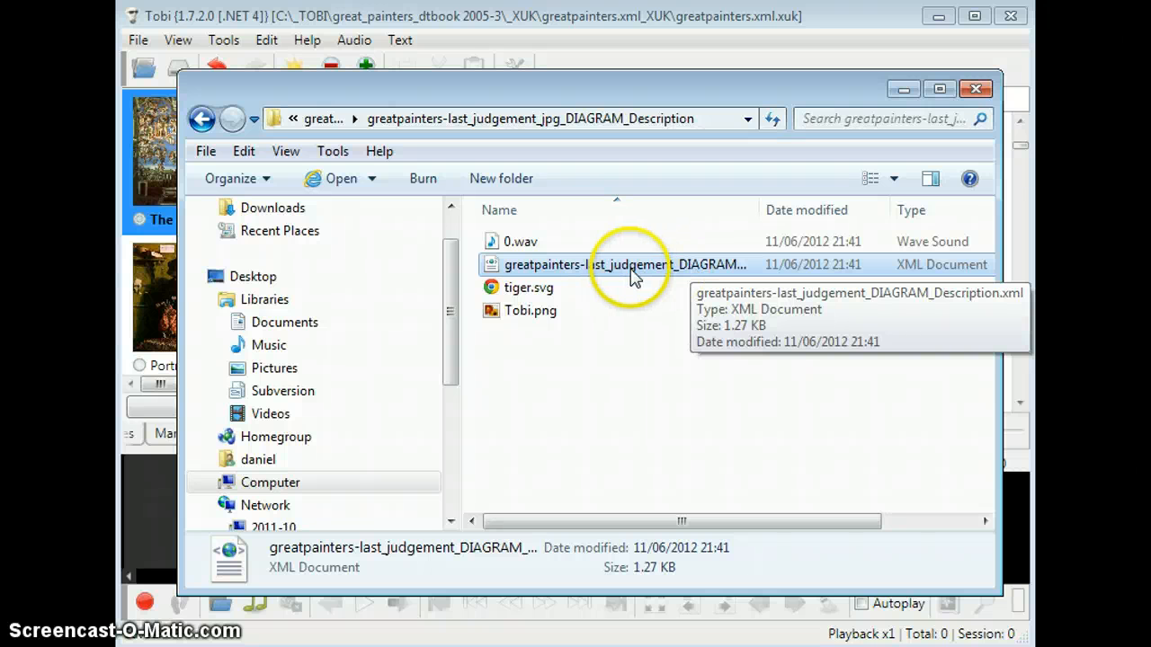
left_click(533, 249)
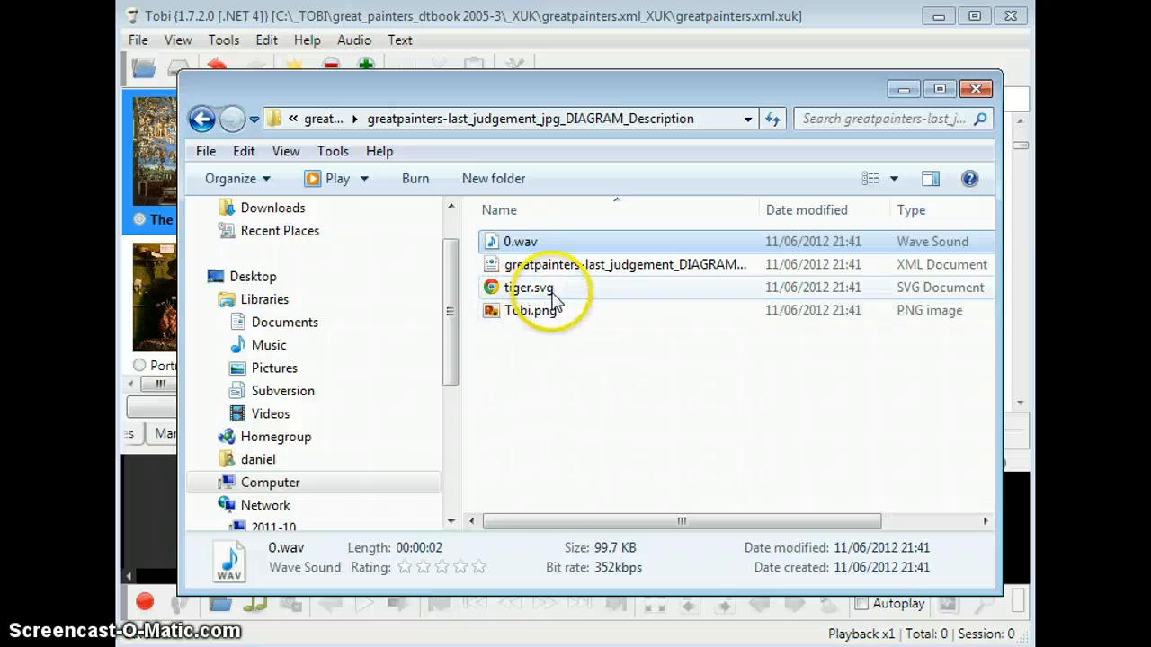
left_click(551, 290)
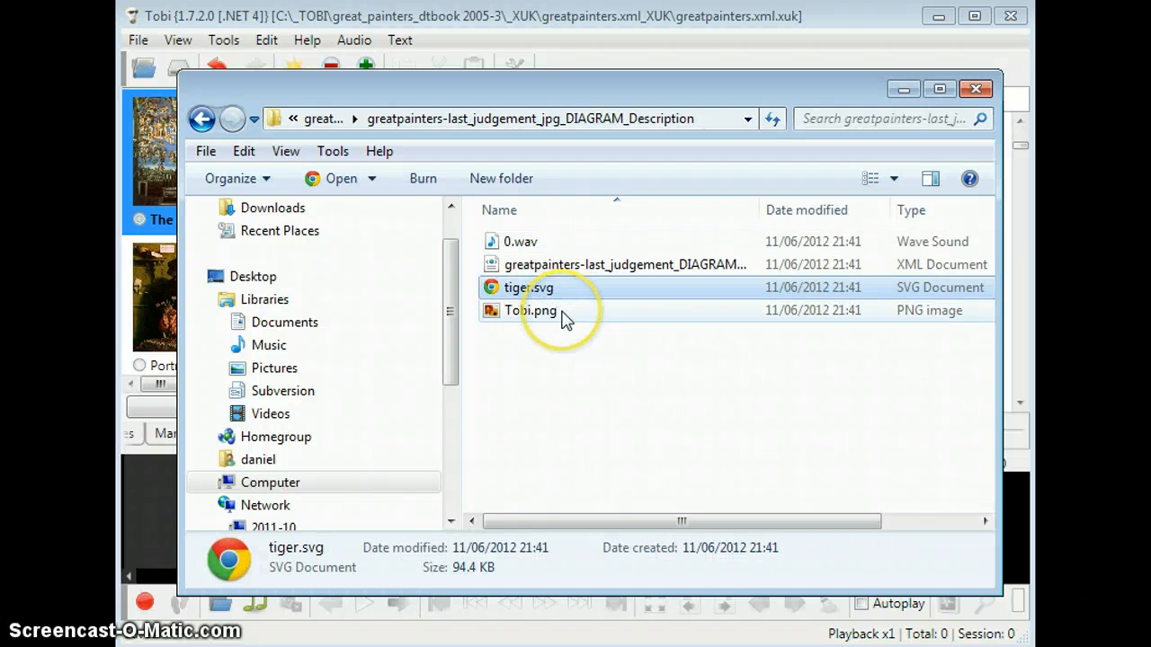
left_click(550, 315)
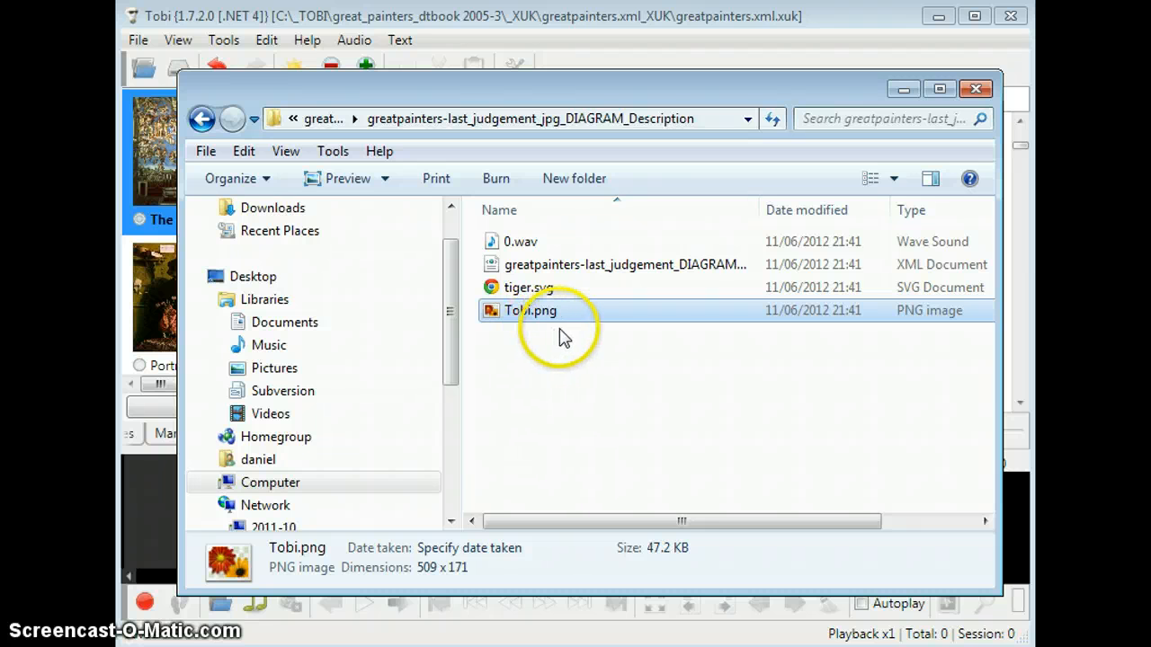
Step: Return to the greatpainters.xml.xuk__EXPORT folder, open dtbook.xml in Notepad++ and reload both modified files
left_click(330, 119)
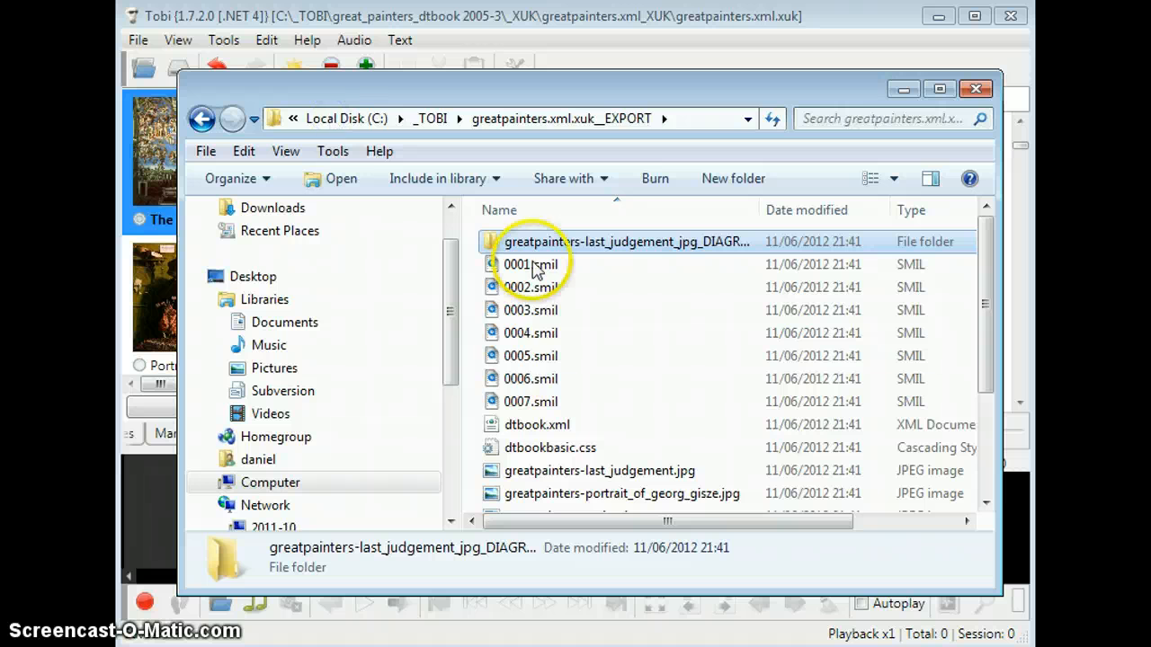
left_click(550, 437)
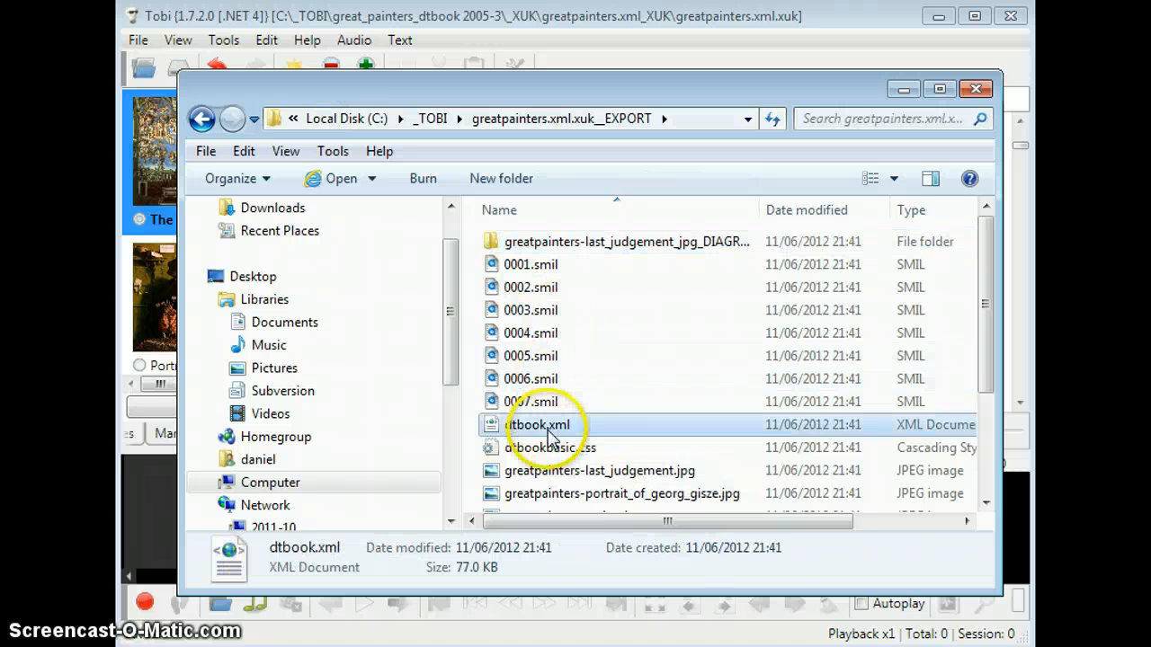
right_click(550, 438)
left_click(625, 513)
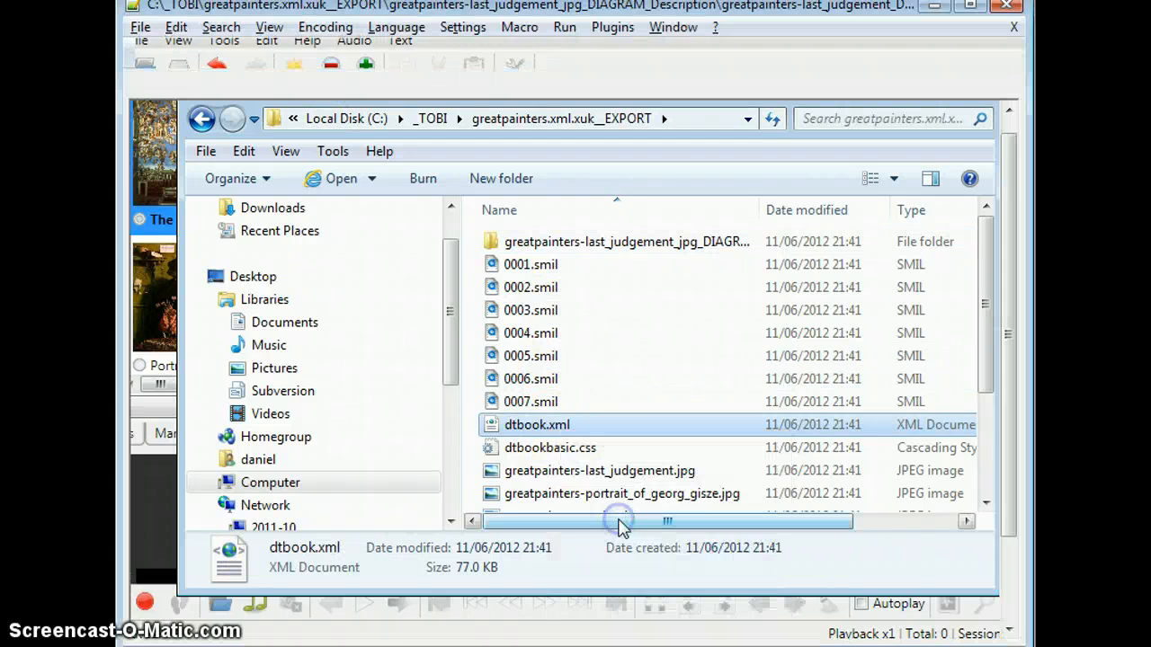
left_click_drag(515, 468, 493, 284)
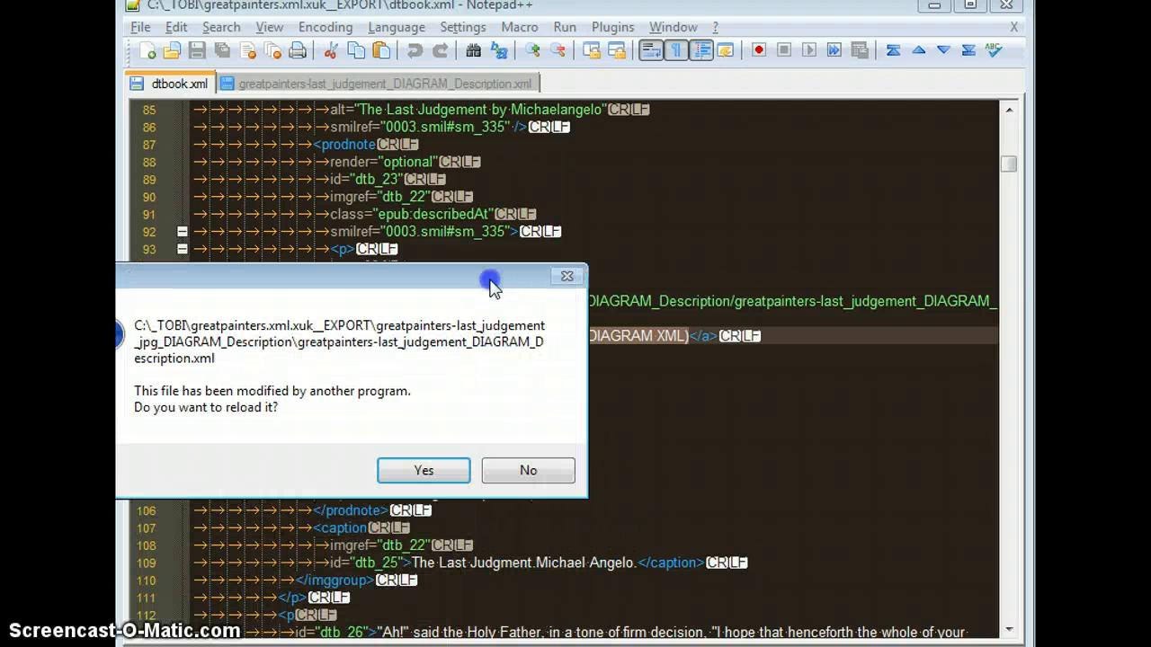
left_click(438, 470)
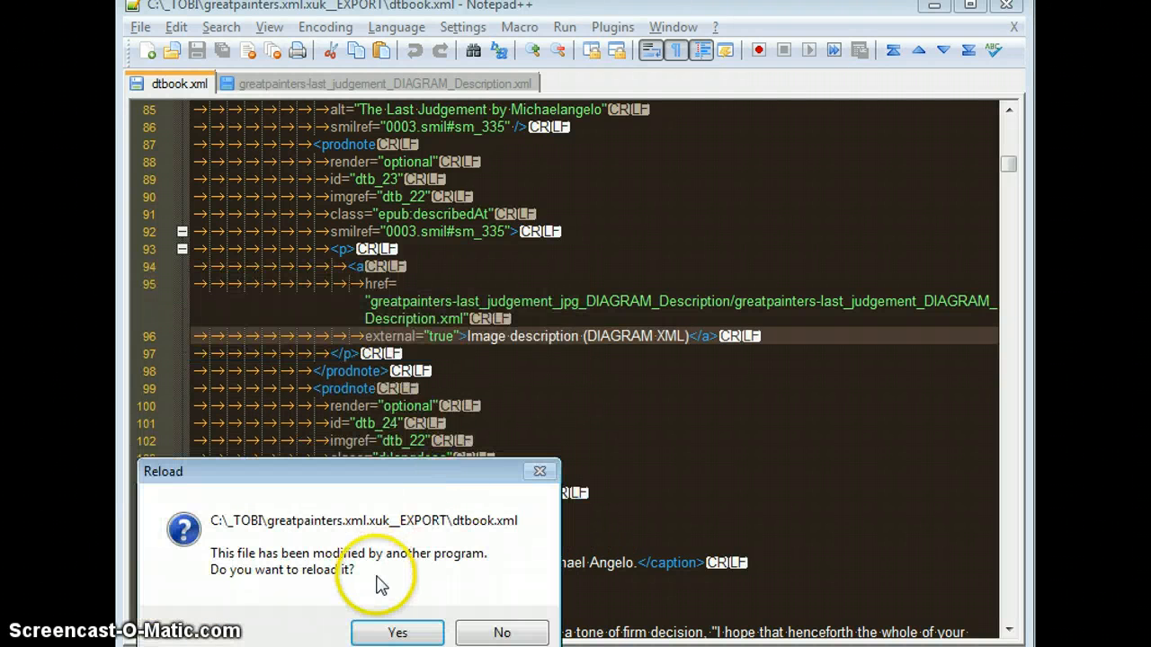
left_click(388, 627)
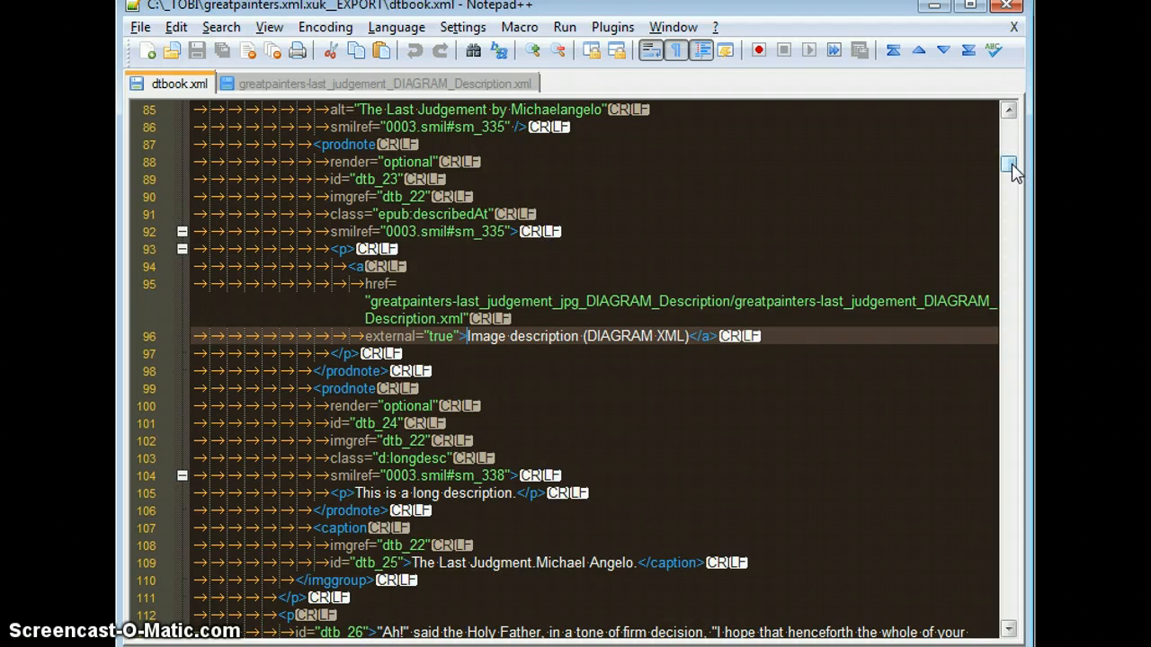
Step: Examine the imggroup in dtbook.xml, including the greatpainters-last_judgement.jpg img element and the prodnote linking to the DIAGRAM XML description
scroll(1012, 171, "up", 3)
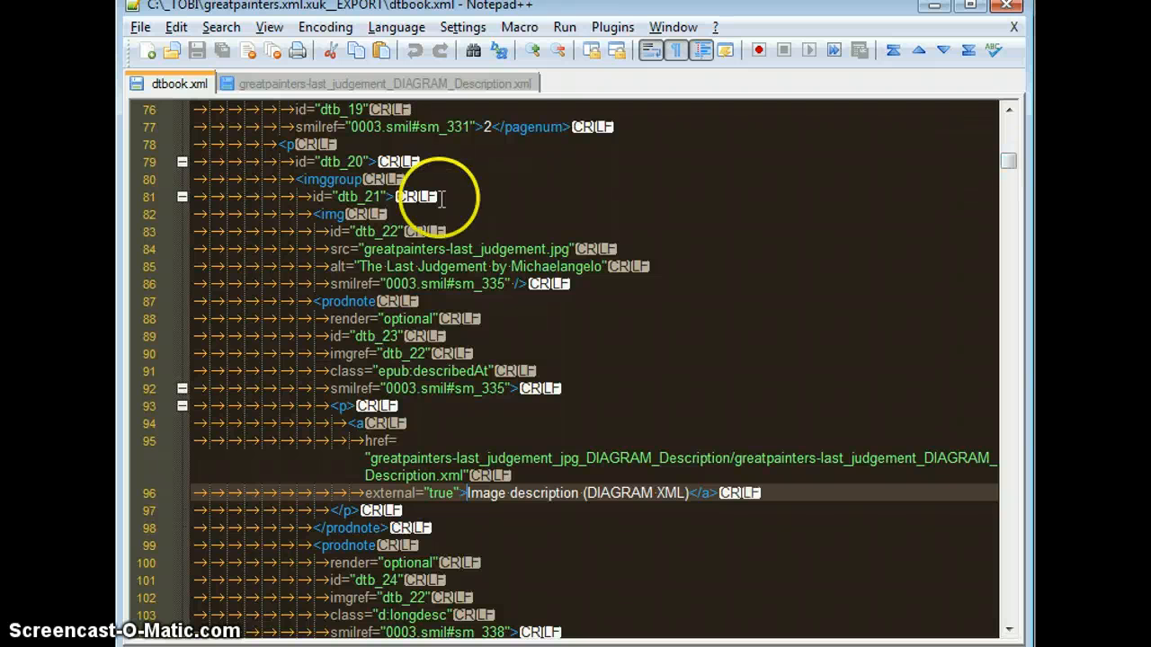
left_click_drag(288, 179, 486, 205)
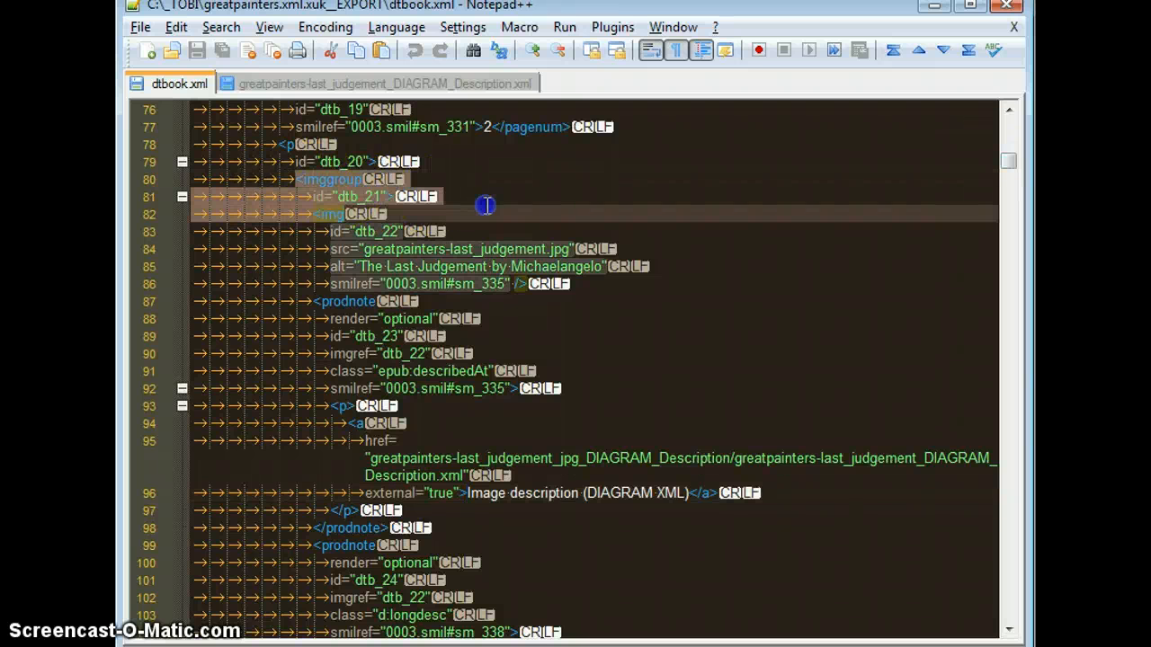
left_click(485, 206)
left_click(305, 214)
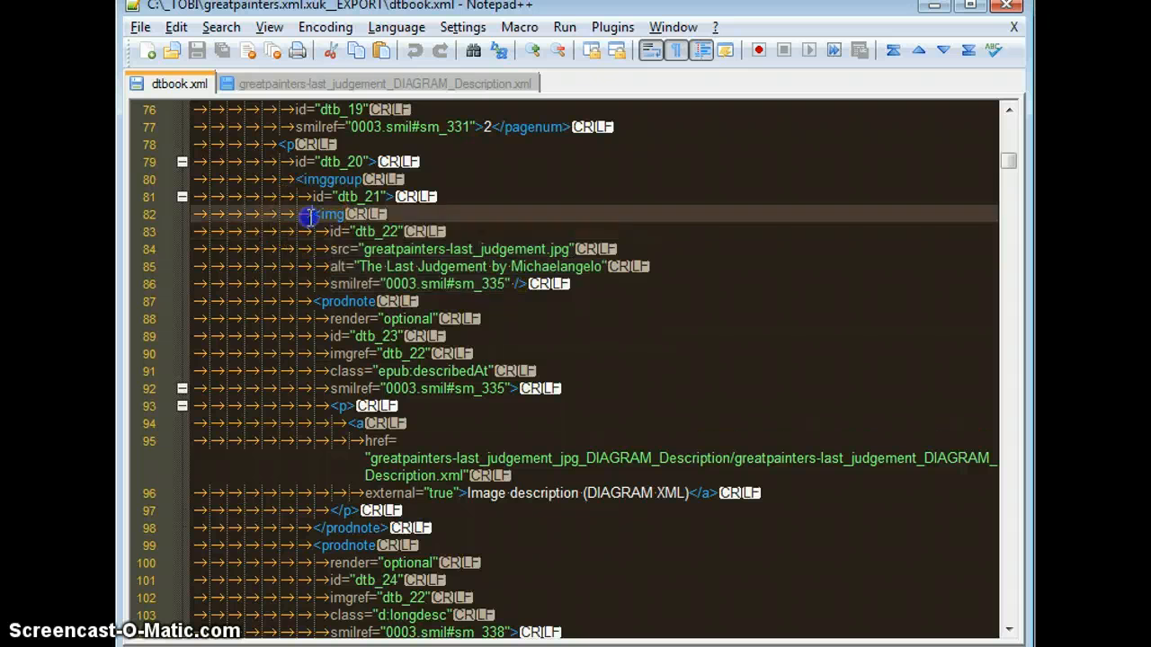
left_click_drag(308, 216, 537, 284)
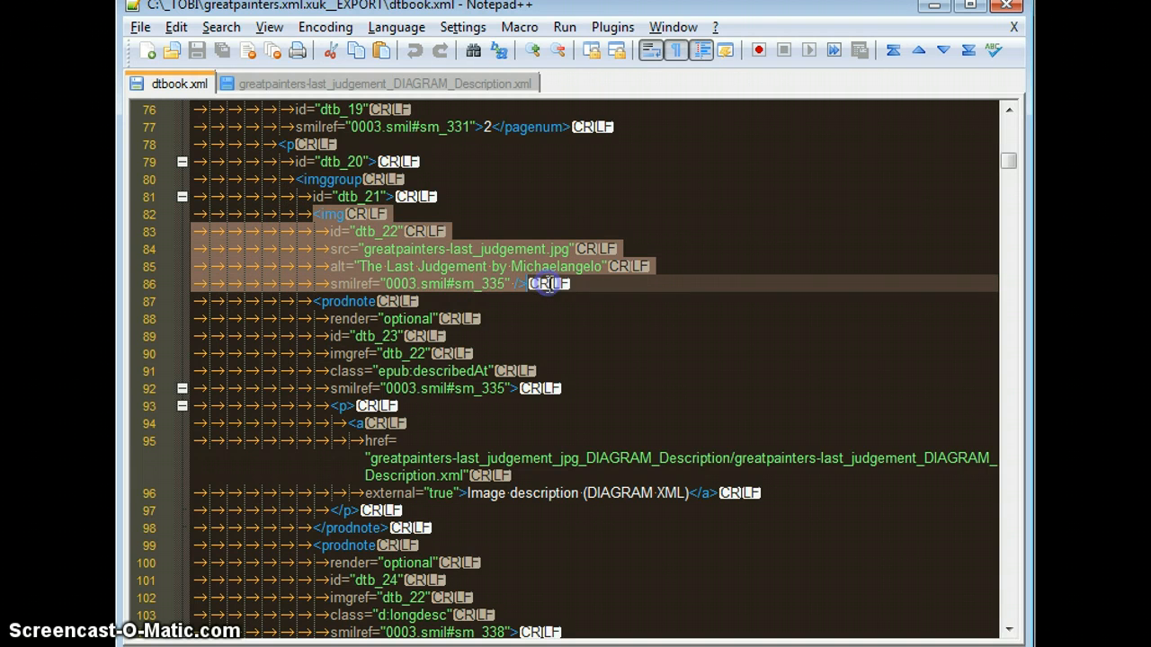
left_click_drag(312, 301, 418, 530)
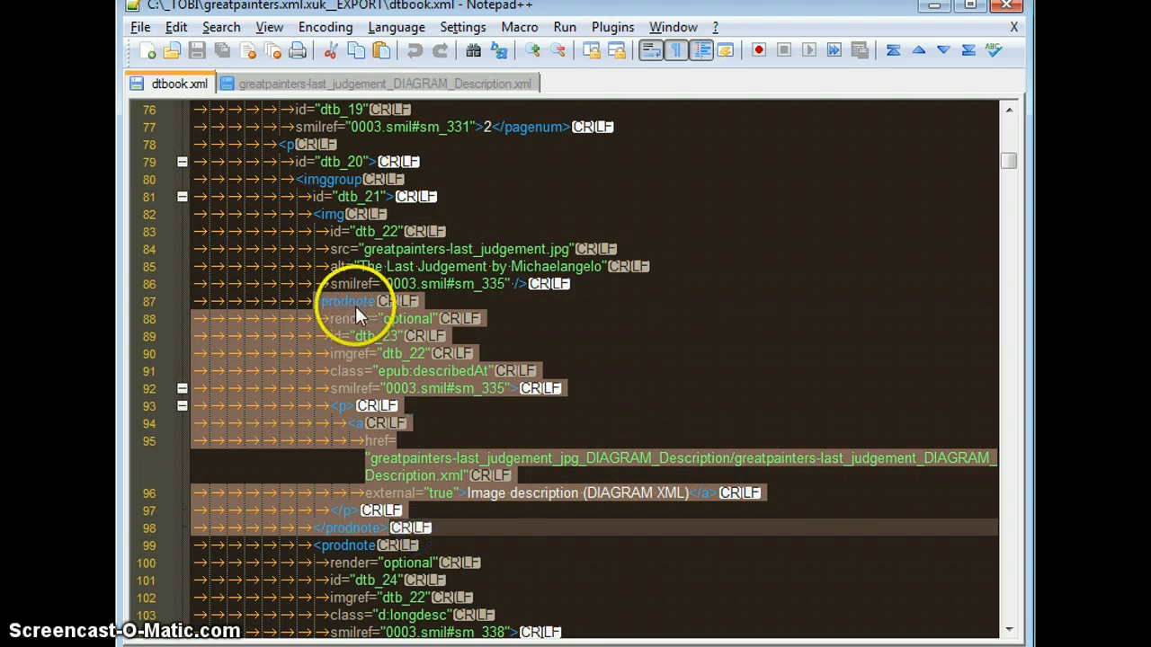
left_click(411, 464)
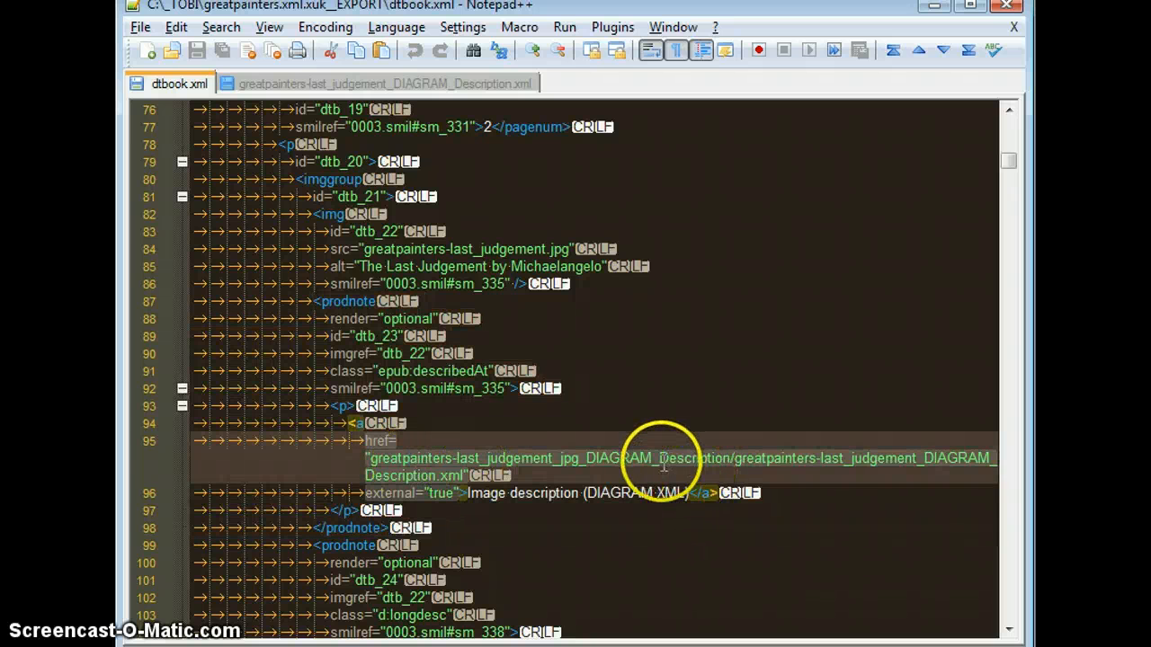
left_click_drag(595, 508, 617, 390)
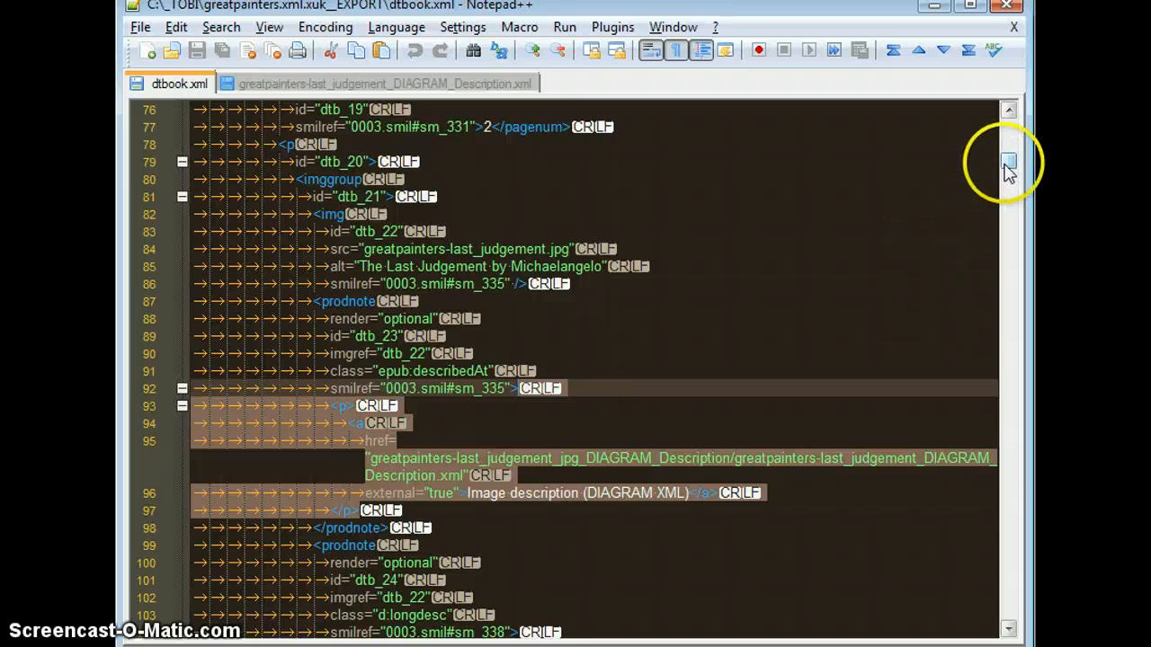
Step: Examine the d:longdesc prodnote in dtbook.xml, including its long description text and smilref attribute
left_click_drag(1007, 168, 1007, 171)
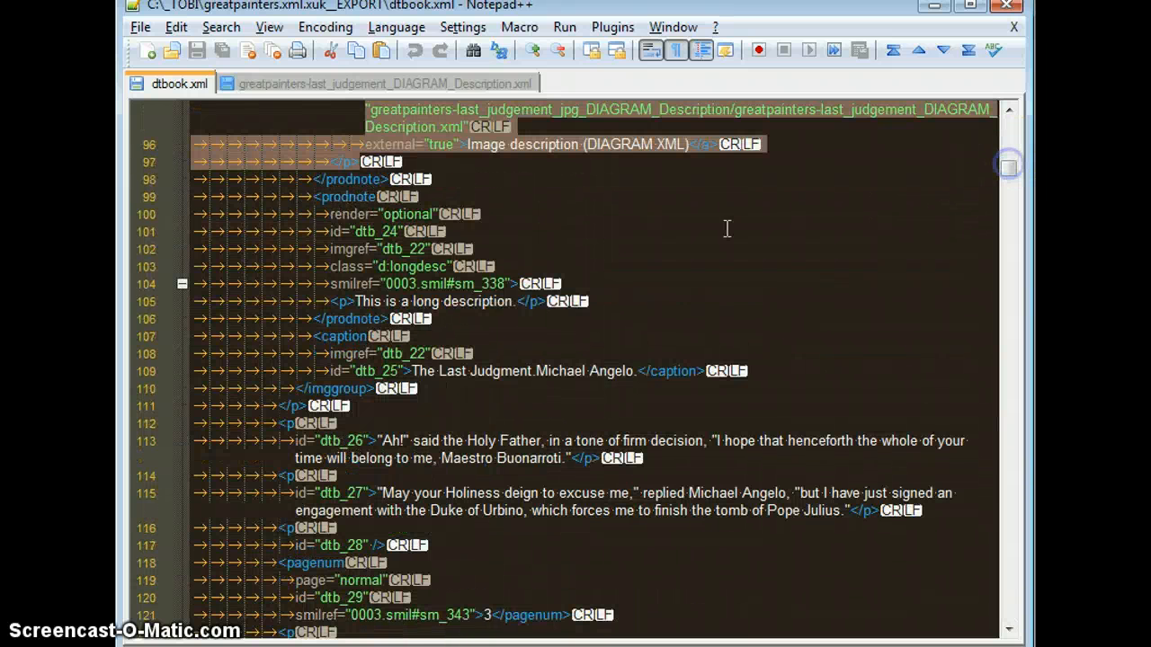
left_click_drag(313, 197, 441, 317)
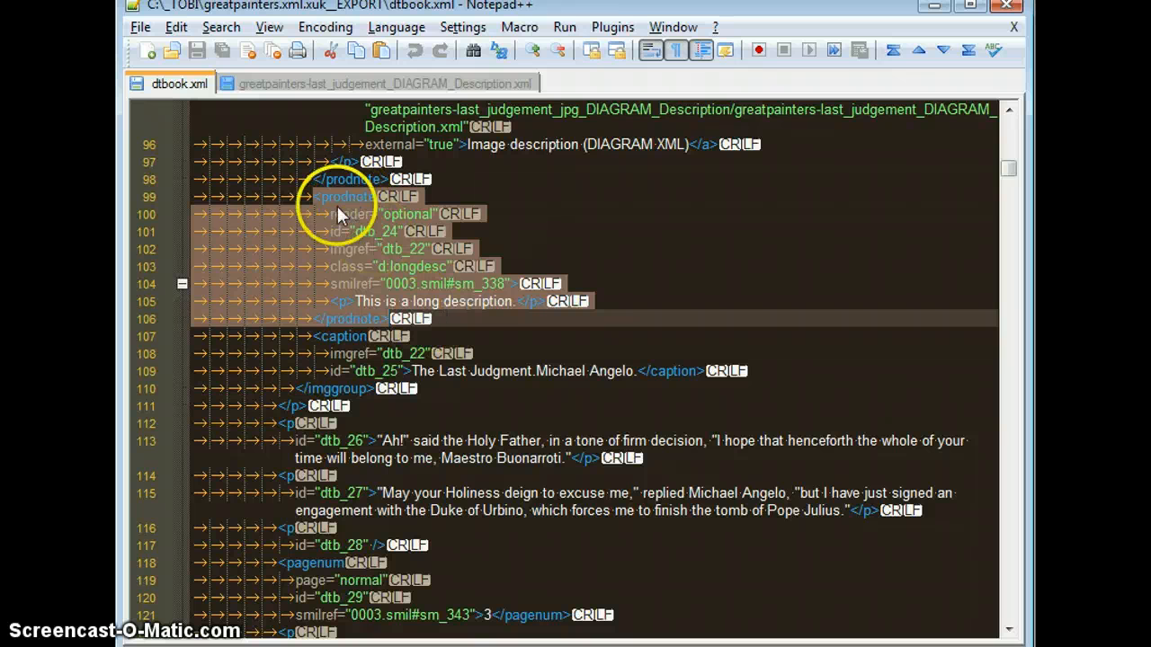
left_click(463, 316)
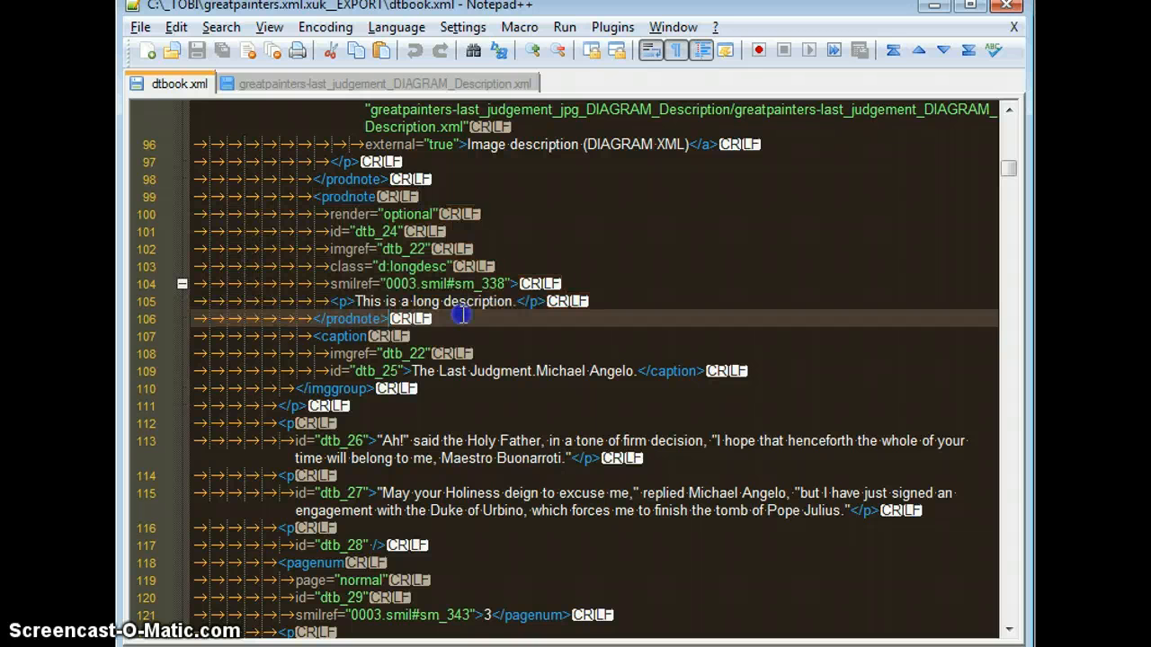
left_click(366, 302)
left_click_drag(367, 301, 515, 305)
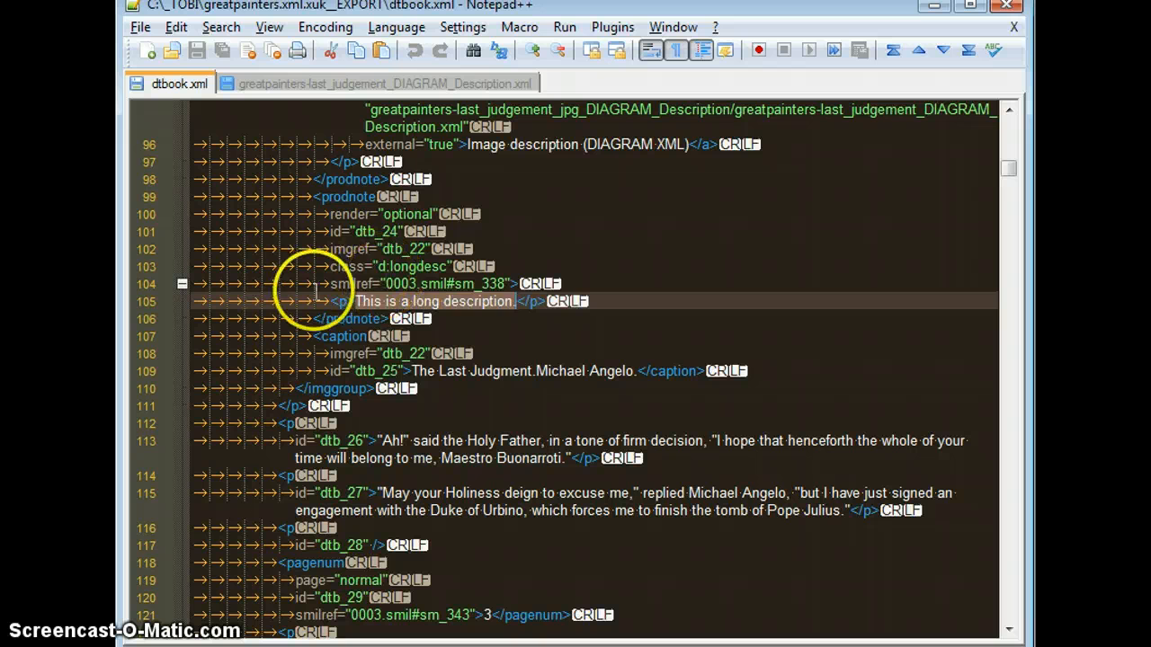
left_click_drag(329, 286, 512, 281)
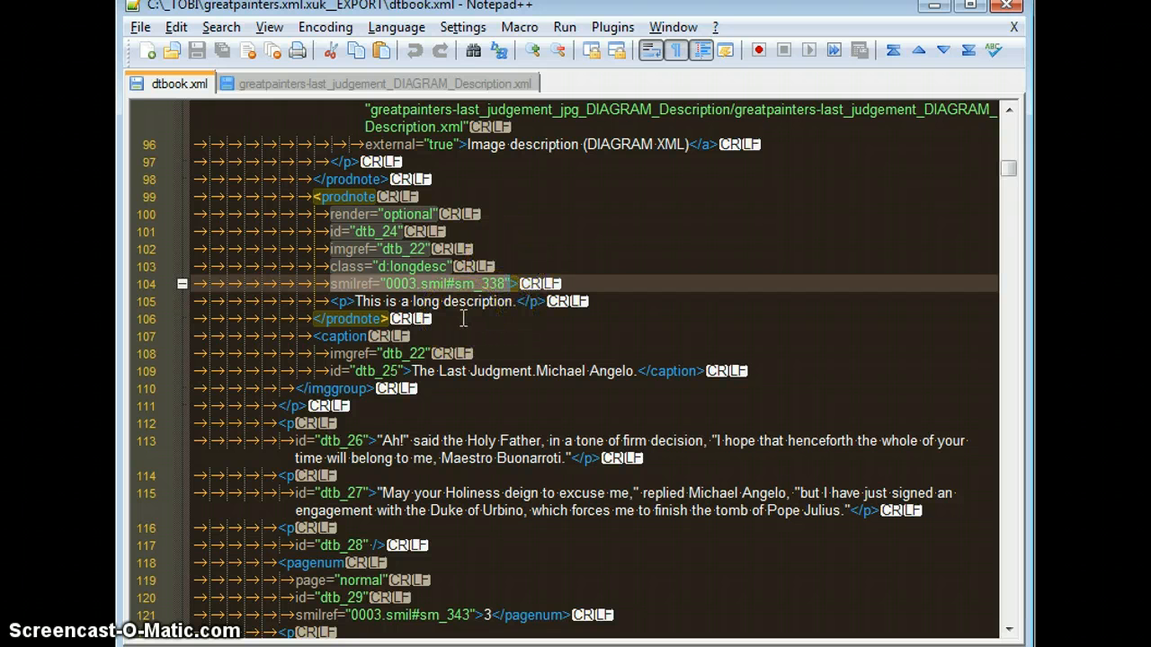
left_click_drag(463, 319, 457, 187)
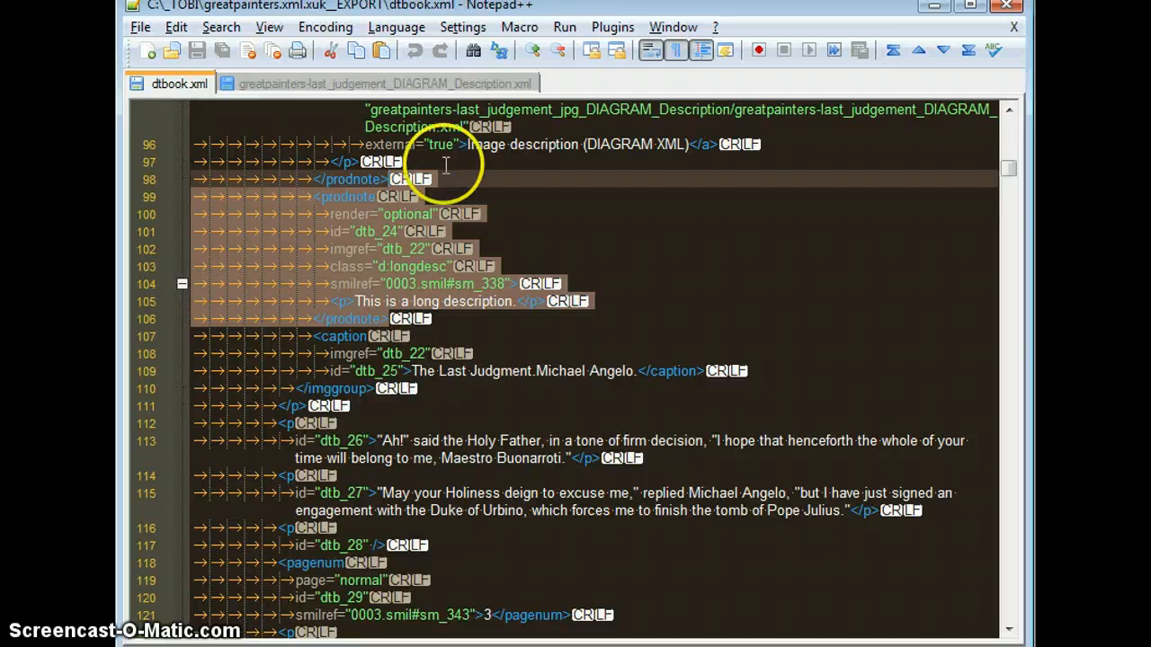
Step: Switch to greatpainters-last_judgement_DIAGRAM_Description.xml and examine the dc:Date metadata in its d:head element
left_click(324, 85)
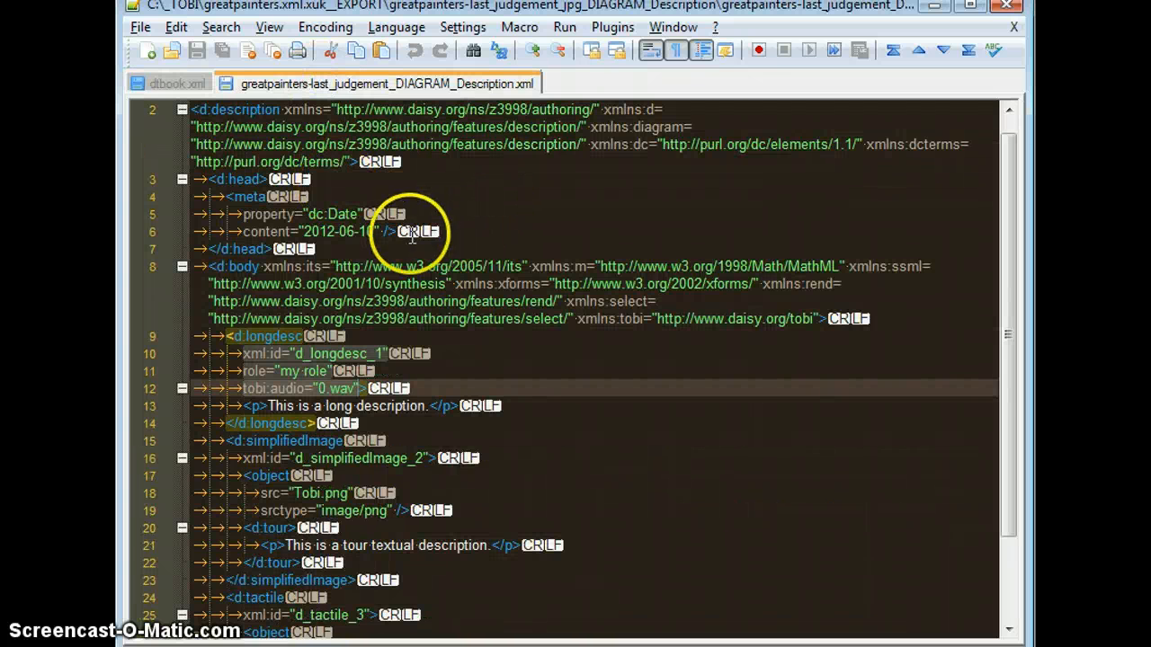
left_click(278, 249)
left_click_drag(278, 249, 205, 185)
left_click(226, 215)
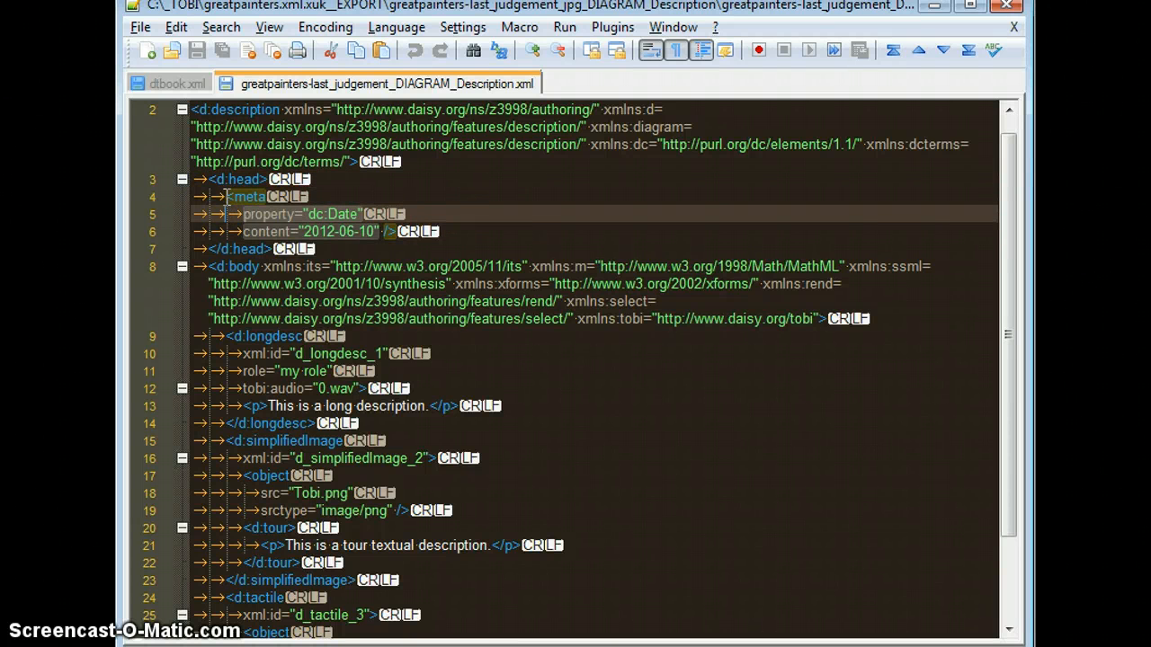
left_click(225, 196)
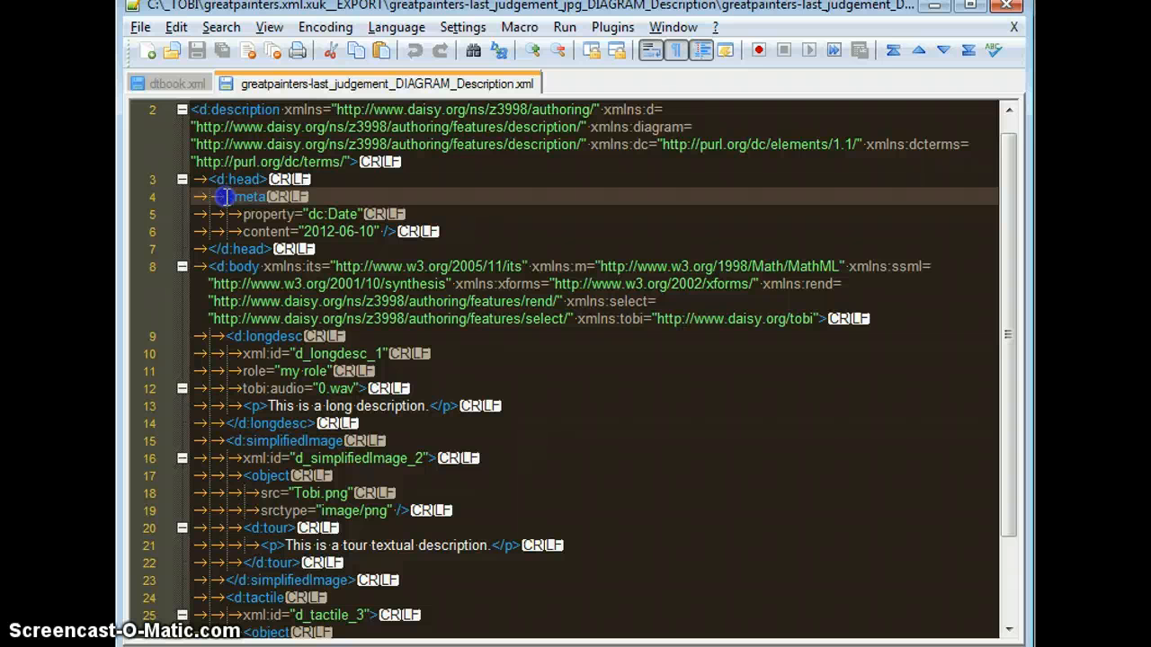
left_click_drag(254, 203, 413, 236)
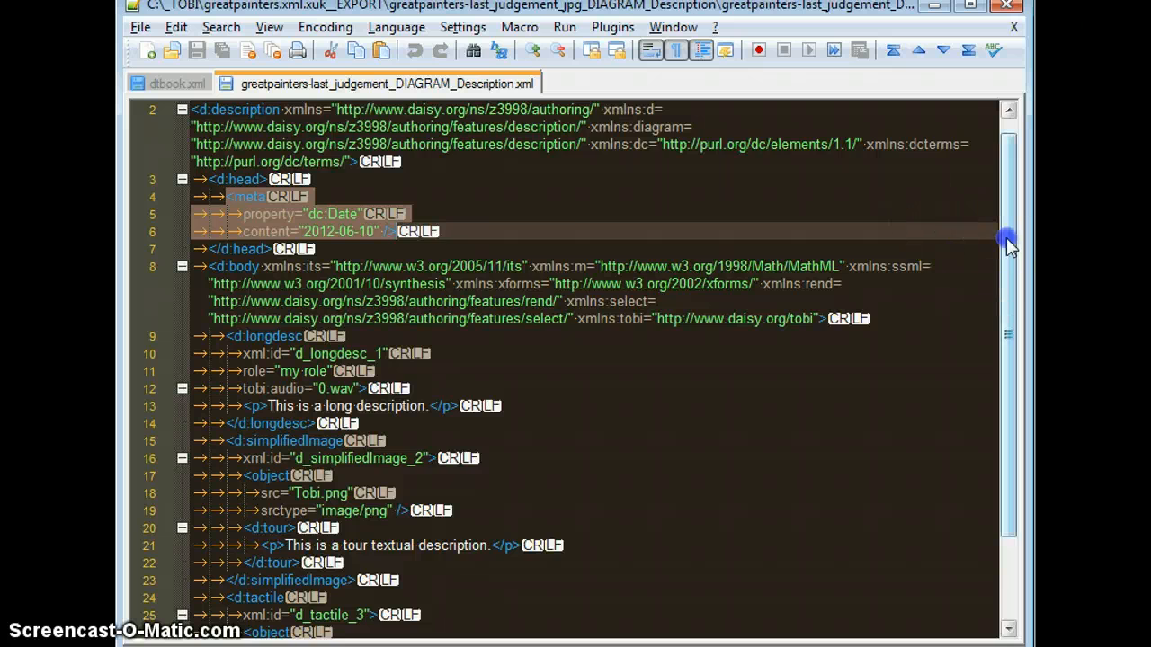
Step: Examine the d:longdesc text, the simplified image's object and tour description, and the tactile object's tiger.svg source in d:body
left_click_drag(1009, 252, 1021, 347)
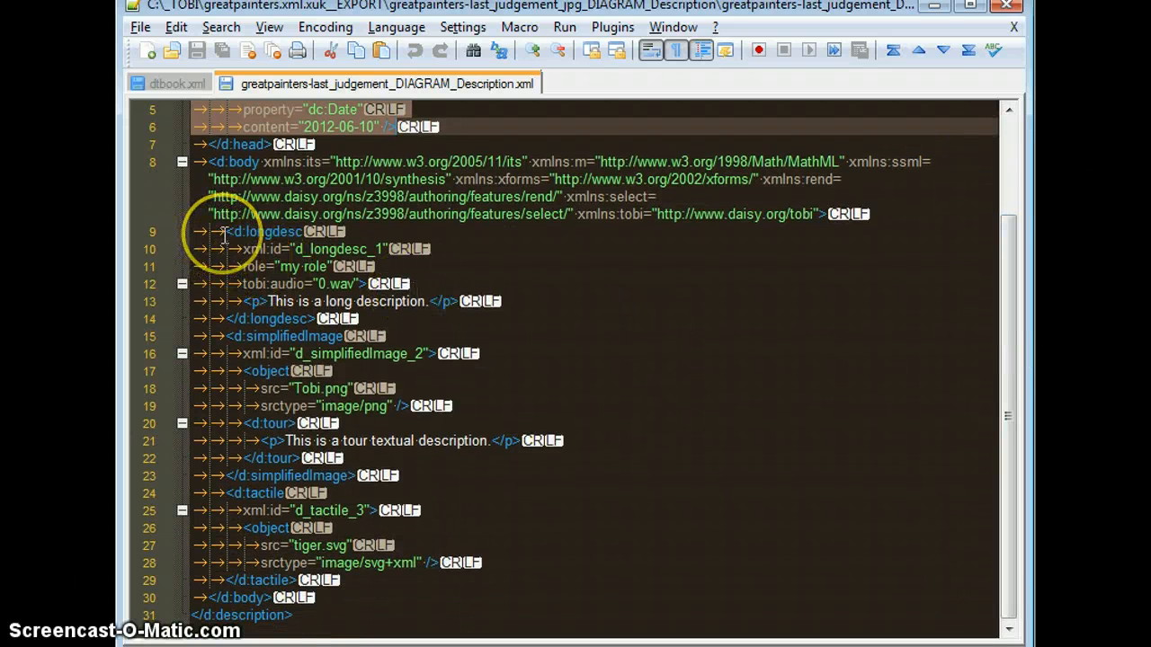
left_click_drag(226, 232, 430, 305)
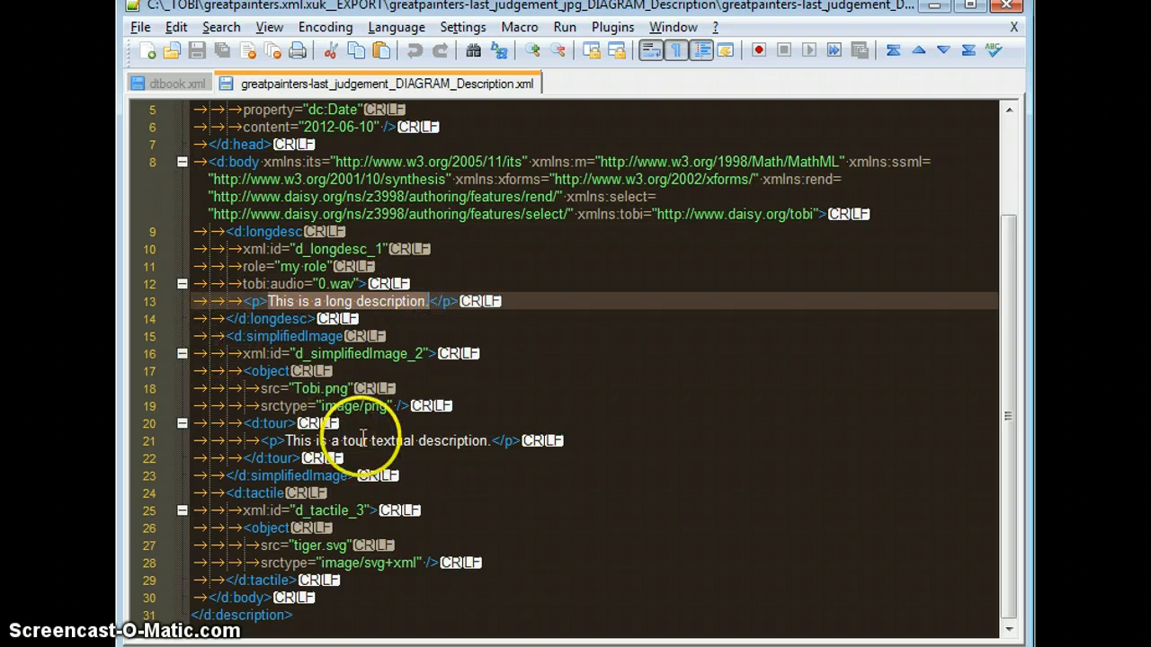
left_click_drag(388, 407, 336, 406)
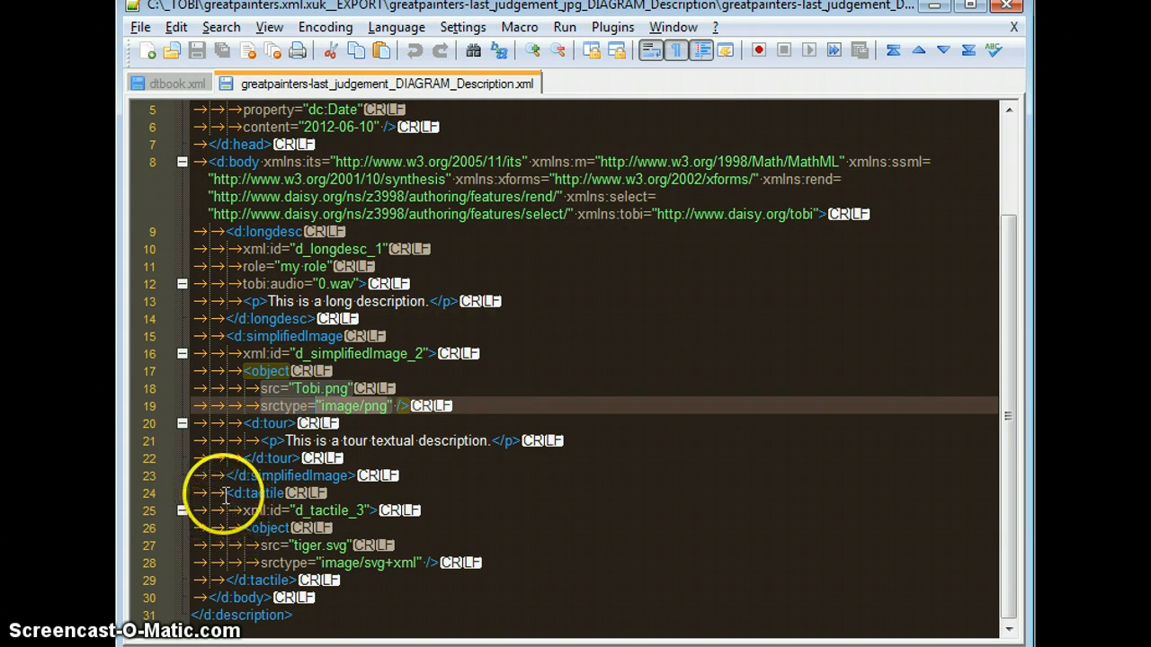
left_click_drag(348, 546, 304, 546)
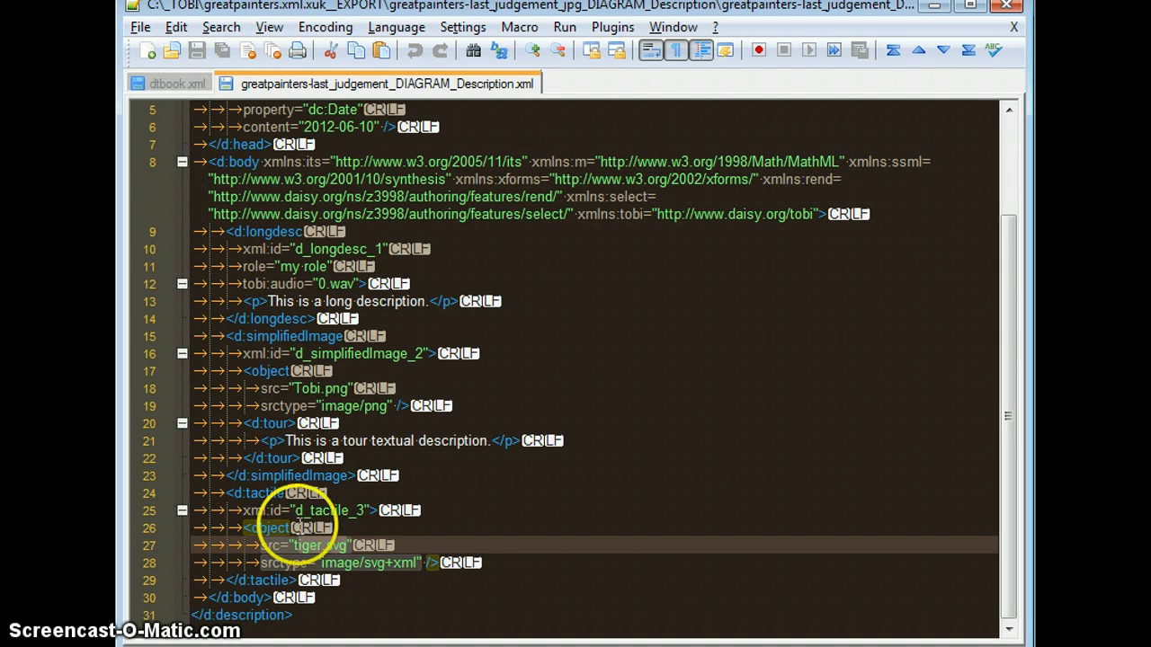
left_click_drag(285, 441, 494, 441)
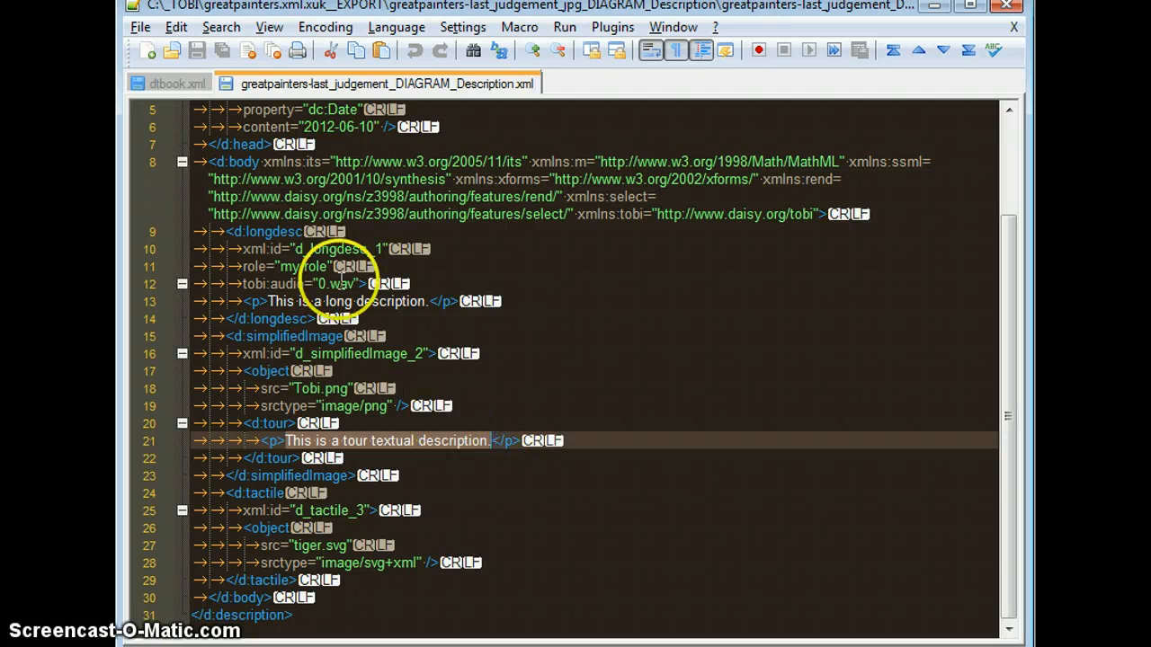
Step: Examine the tobi:audio attribute referencing 0.wav on the d:longdesc element
left_click_drag(364, 284, 241, 288)
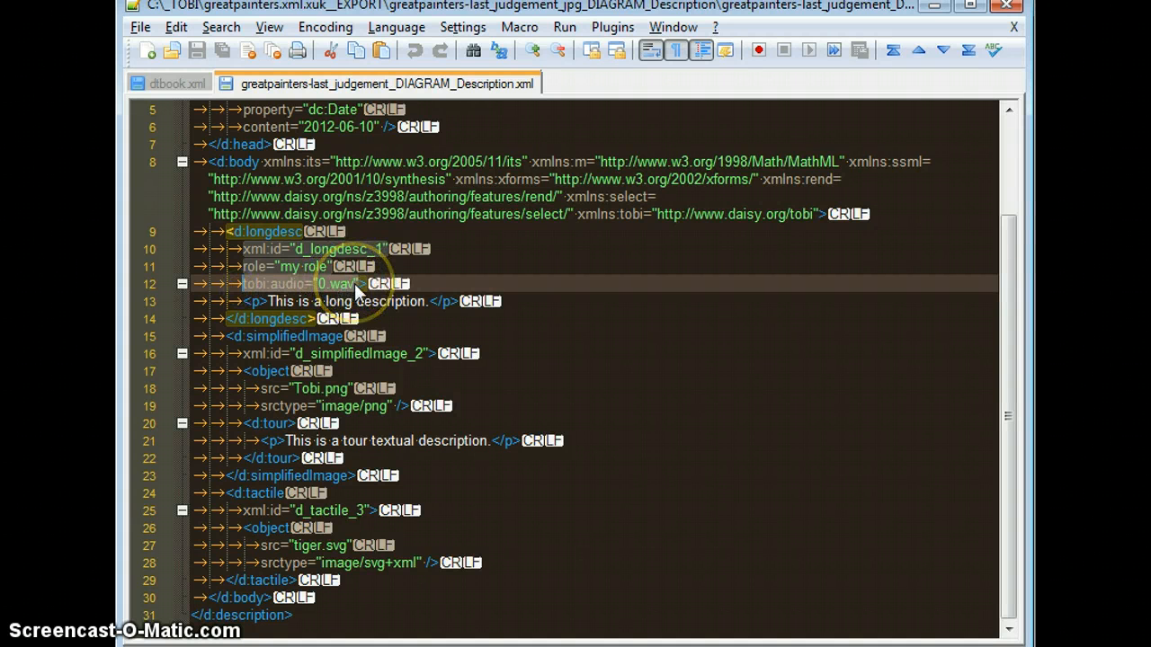
double_click(291, 285)
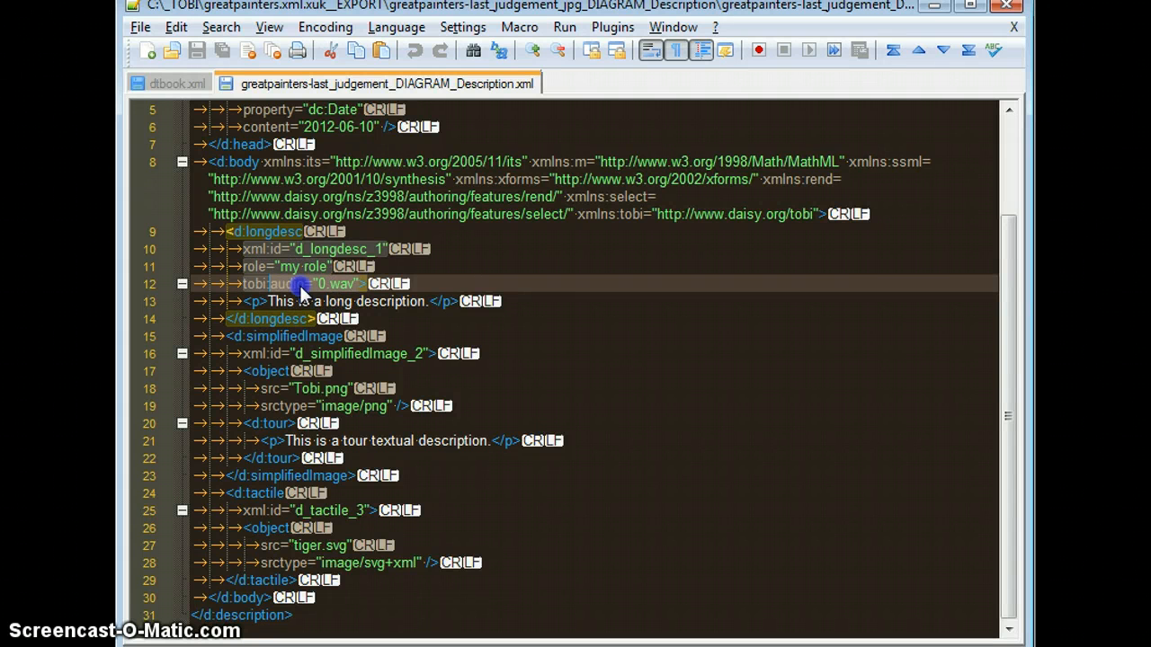
left_click(300, 286)
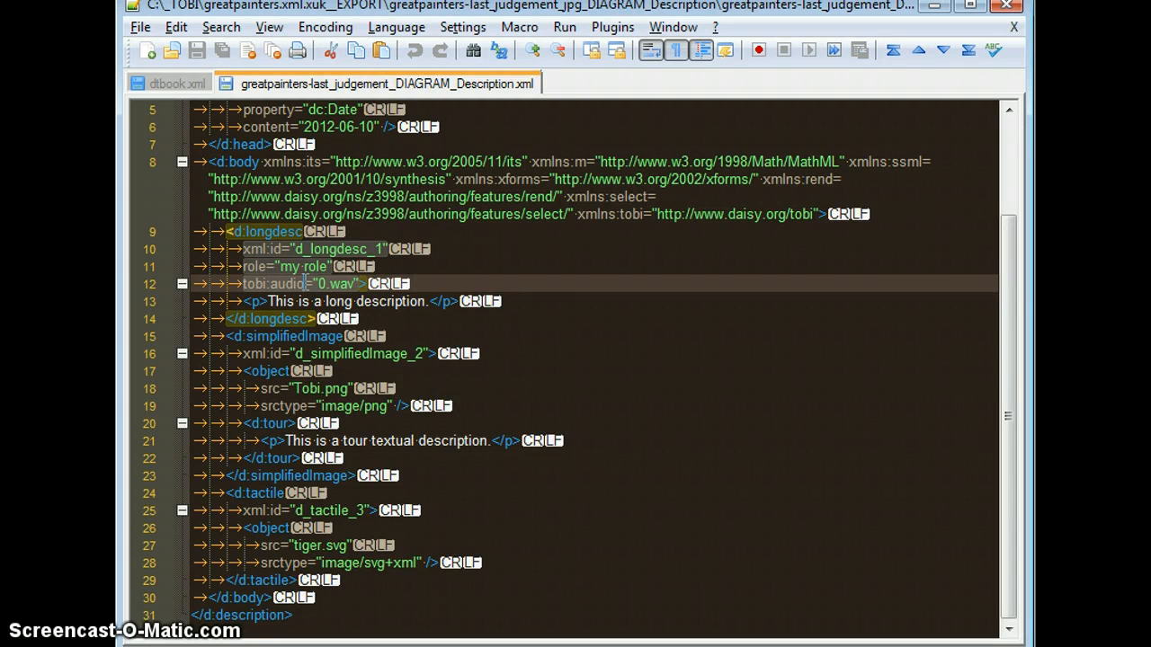
left_click(241, 283)
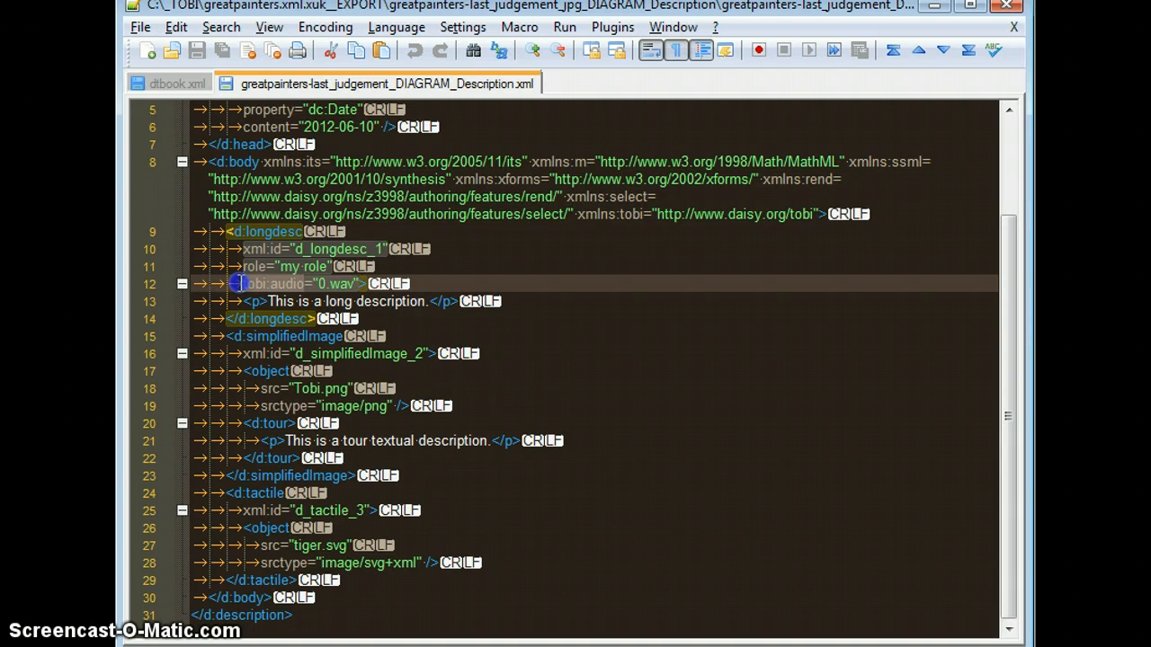
left_click(268, 284)
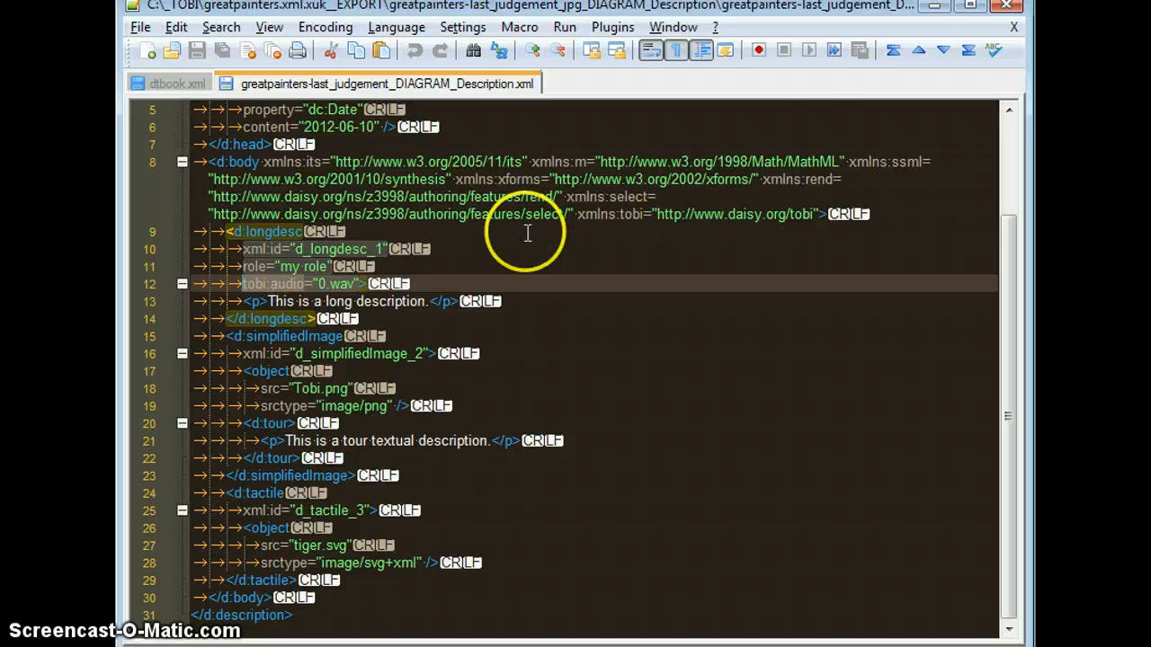
Step: Minimize the Notepad++ and Explorer windows, then switch to AMIS to view the Last Judgement image's producer notes
left_click(937, 7)
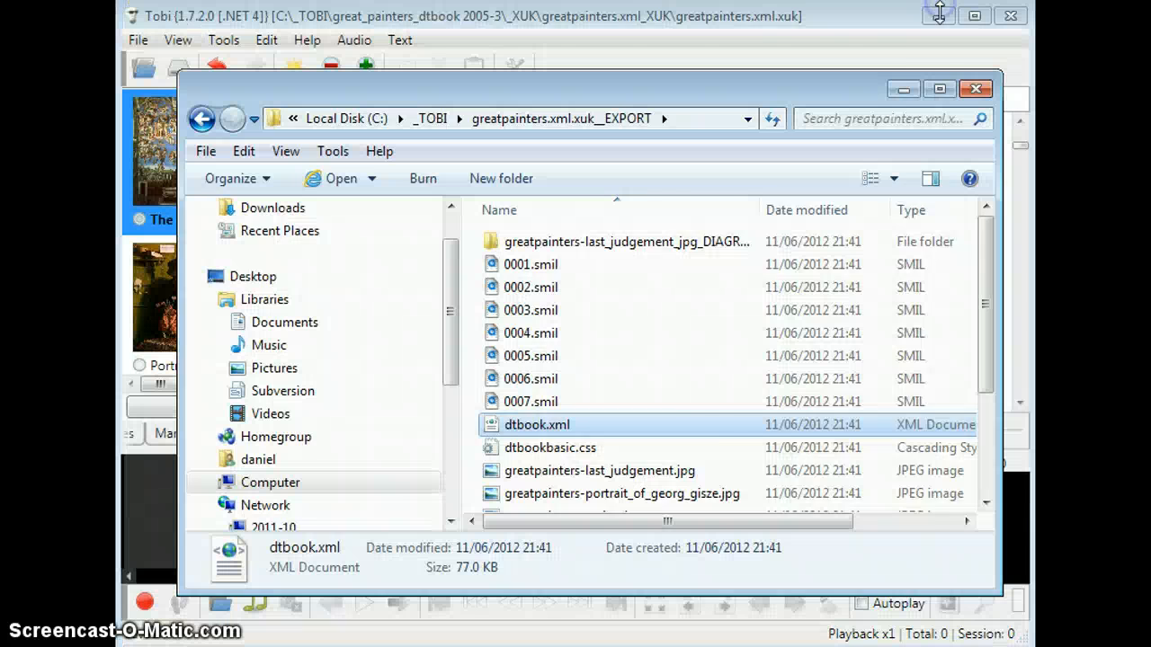
left_click(902, 89)
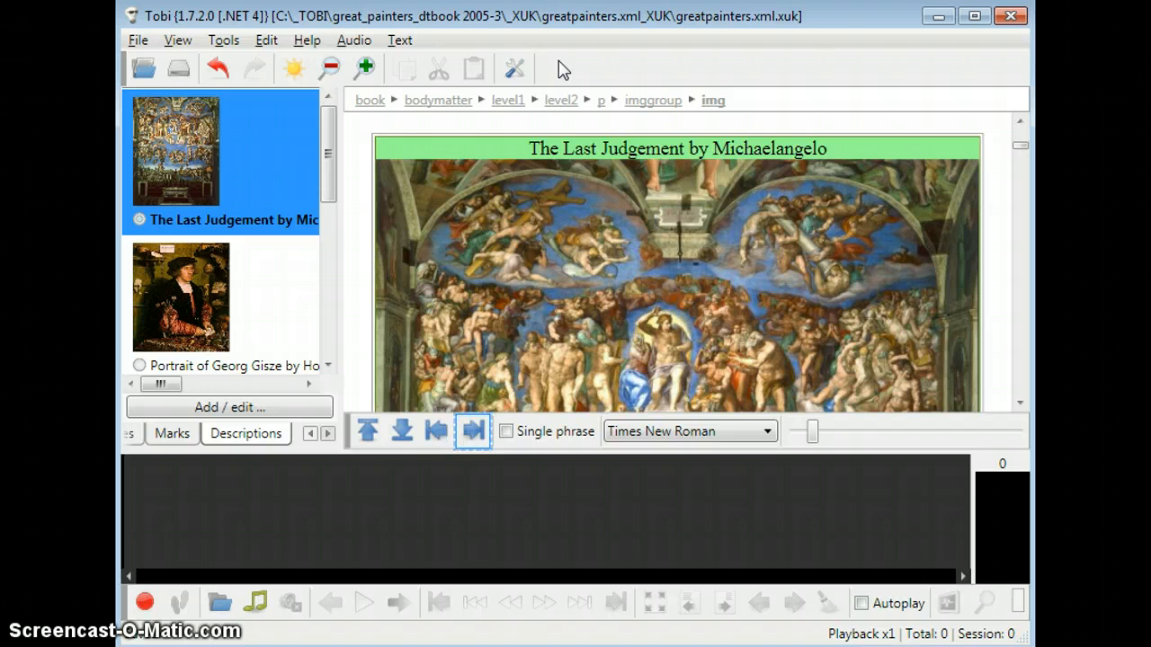
key("alt+Tab")
key("alt+Tab")
key("alt+Tab")
key("alt+Tab")
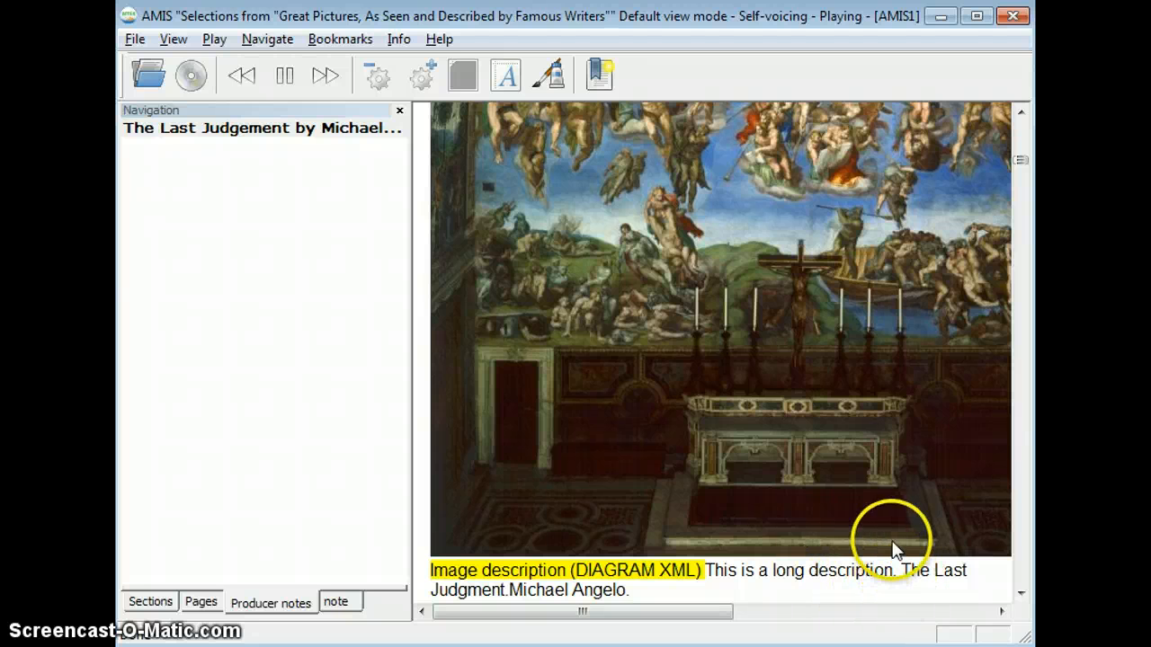
Step: Switch to Dolphin EasyReader and examine the DIAGRAM XML link and long description below the Last Judgement image
key("alt+Tab")
key("alt+Tab")
key("alt+Tab")
key("alt+Tab")
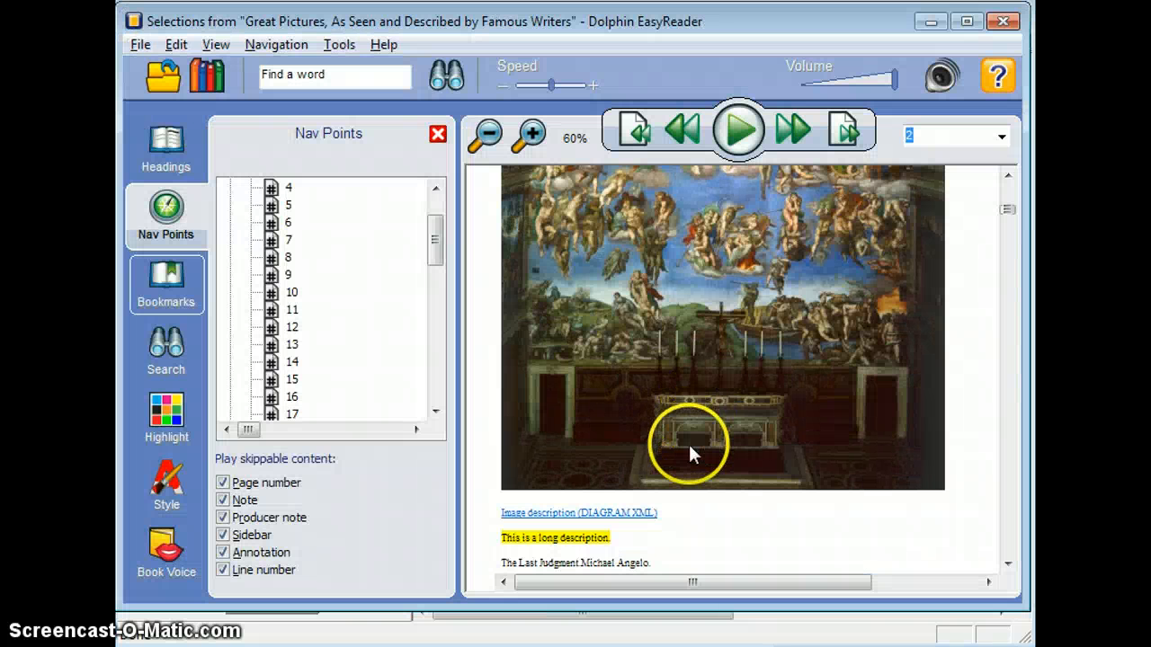
left_click(648, 520)
left_click(618, 541)
left_click(679, 513)
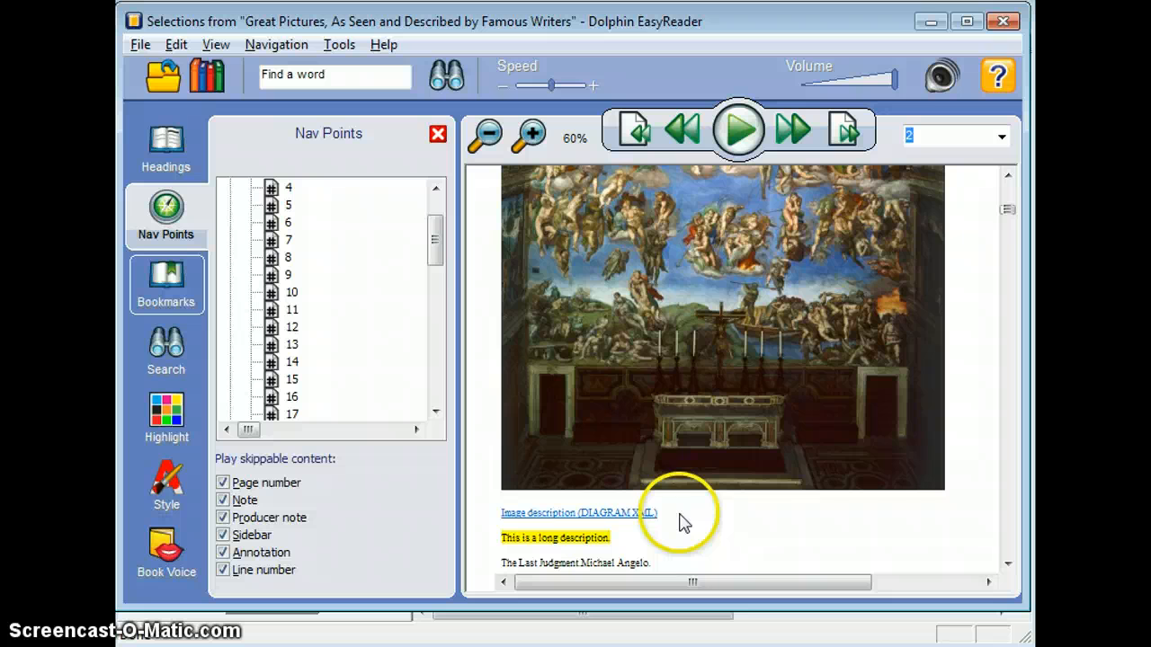